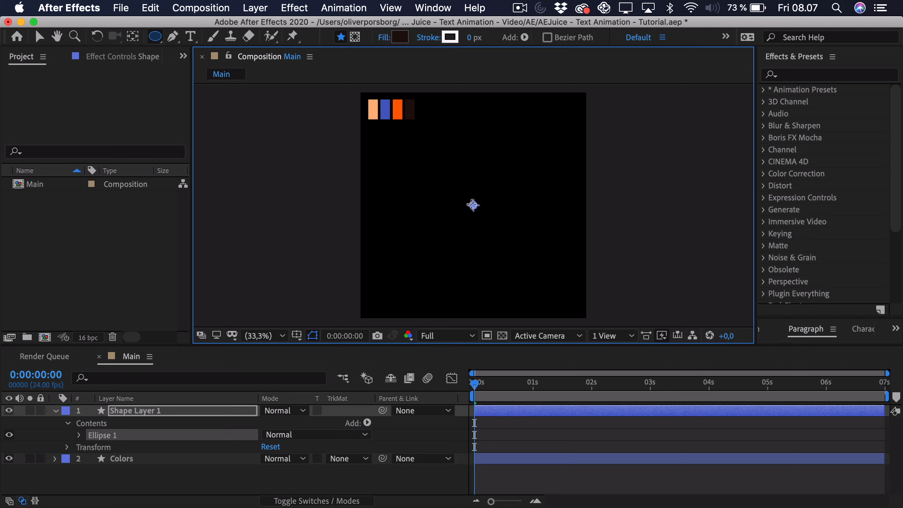
# Draw a large circle from the middle of the composition and align it to the composition's horizontal and vertical centre.
pyautogui.moveTo(472, 205); pyautogui.dragTo(415, 136)
pyautogui.moveTo(804, 316); pyautogui.dragTo(791, 224)
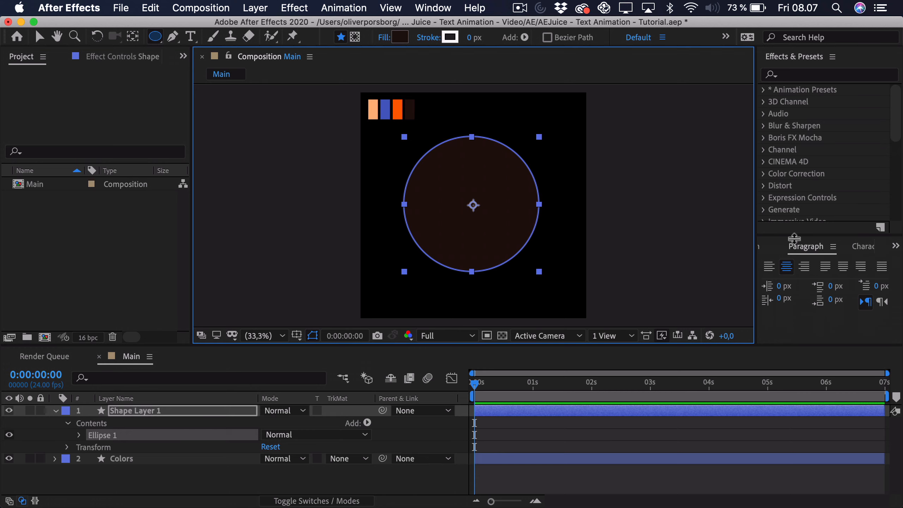
pyautogui.click(764, 249)
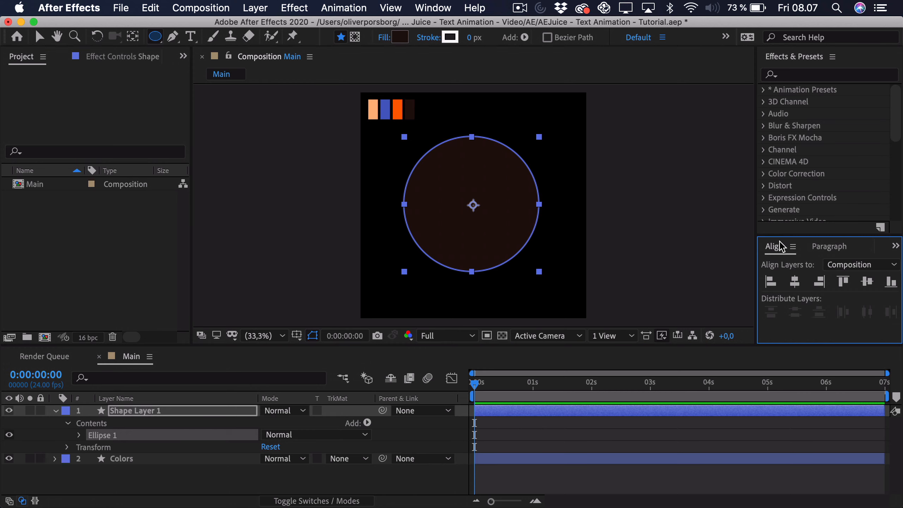
pyautogui.click(794, 282)
pyautogui.click(868, 283)
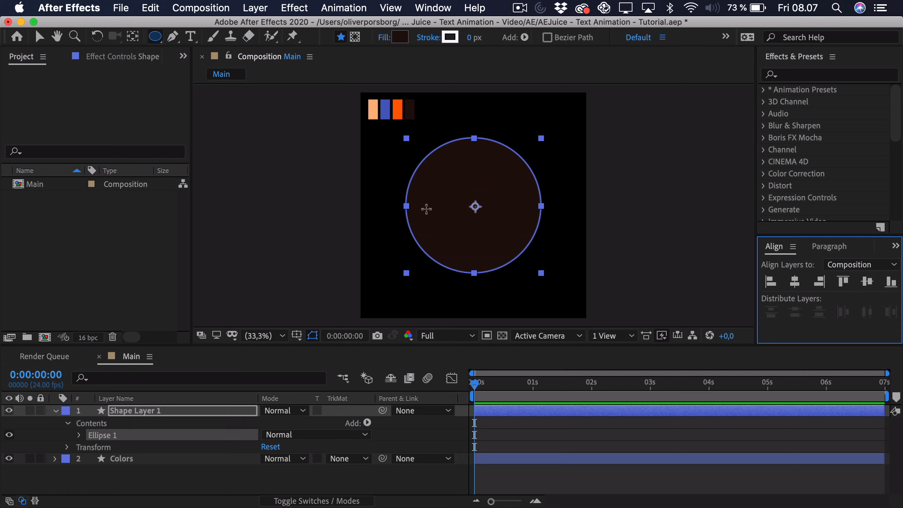
# Fill the centred circle with the peach colour sampled from the palette swatches.
pyautogui.click(399, 37)
pyautogui.moveTo(291, 86); pyautogui.dragTo(387, 204)
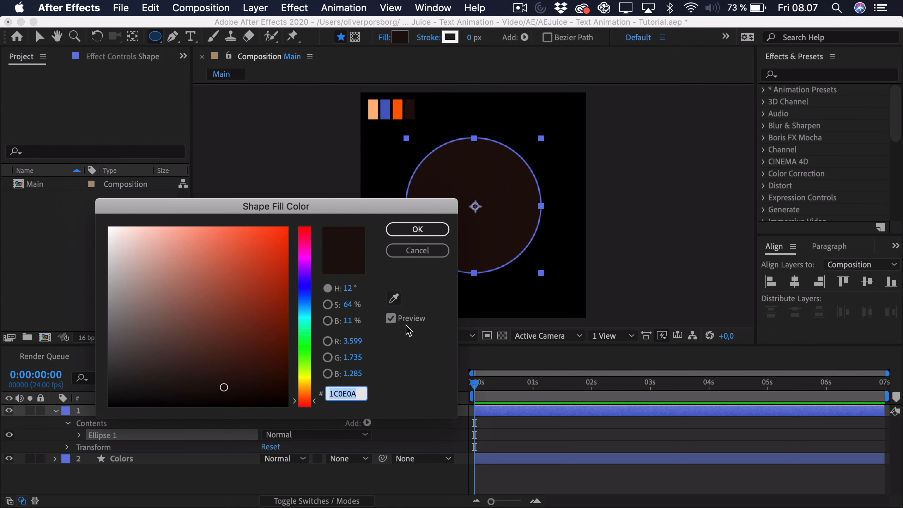
pyautogui.click(394, 297)
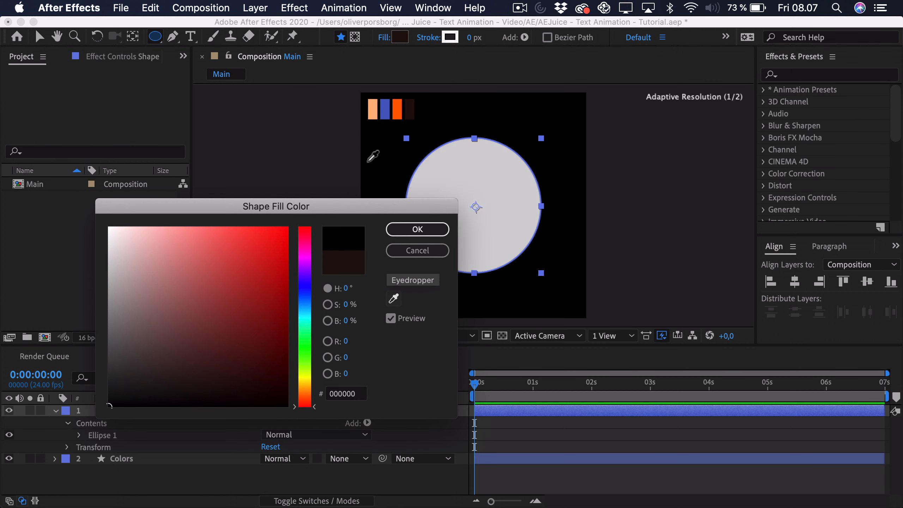
pyautogui.click(373, 109)
pyautogui.click(398, 229)
pyautogui.click(496, 424)
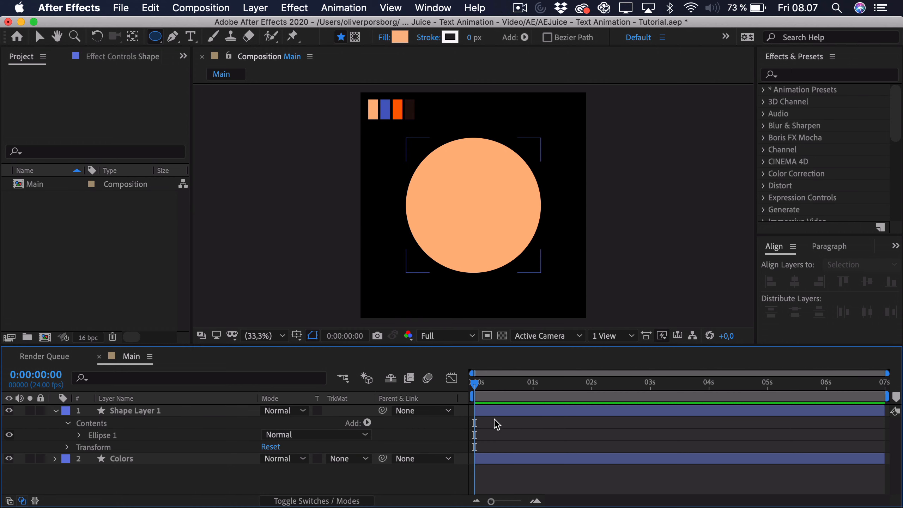
# Collapse the circle's shape layer and rename it Main Circle.
pyautogui.click(56, 411)
pyautogui.click(134, 410)
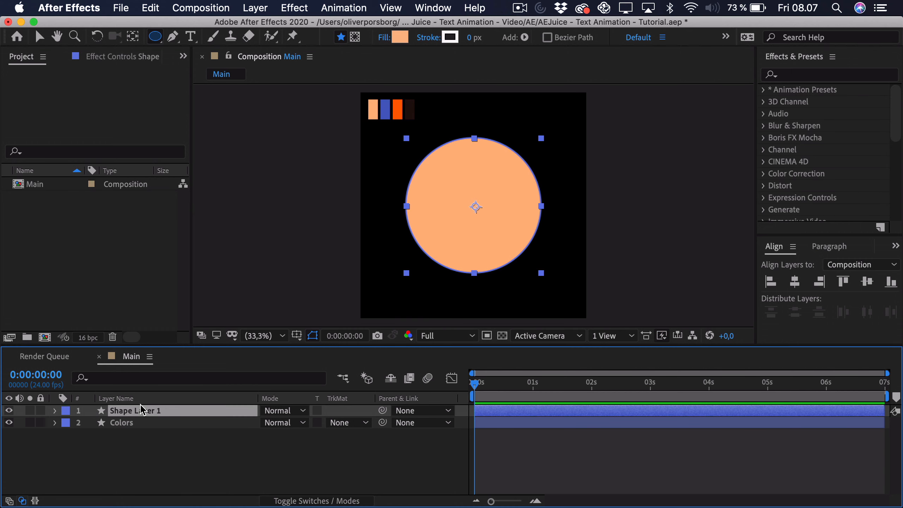
pyautogui.press('Return')
pyautogui.write('Main Circle')
pyautogui.press('Return')
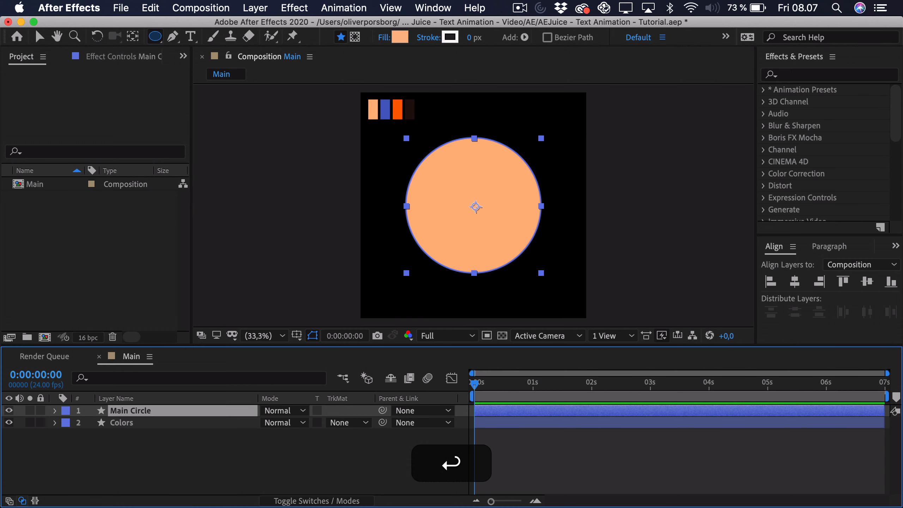
pyautogui.click(190, 483)
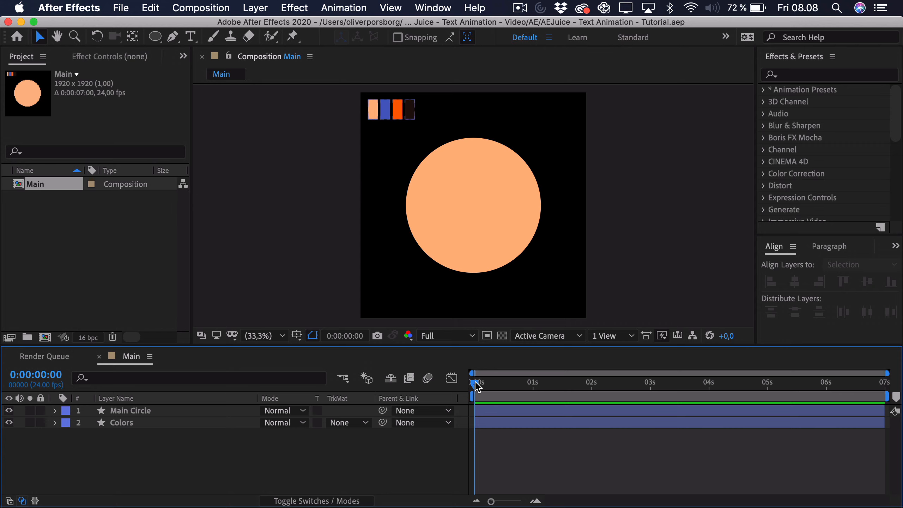
# Draw a smaller circle over the lower-right edge of the main circle and fill it with the palette's blue.
pyautogui.click(155, 36)
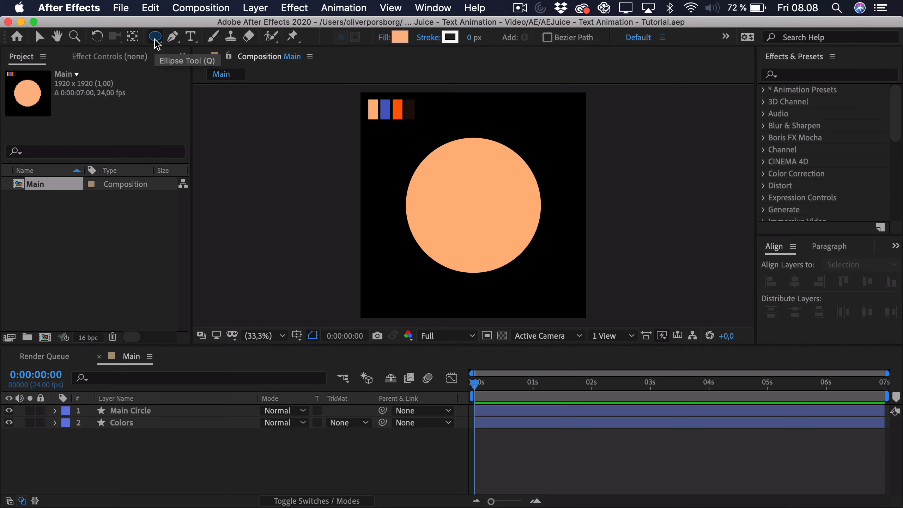
pyautogui.moveTo(484, 194); pyautogui.dragTo(544, 254)
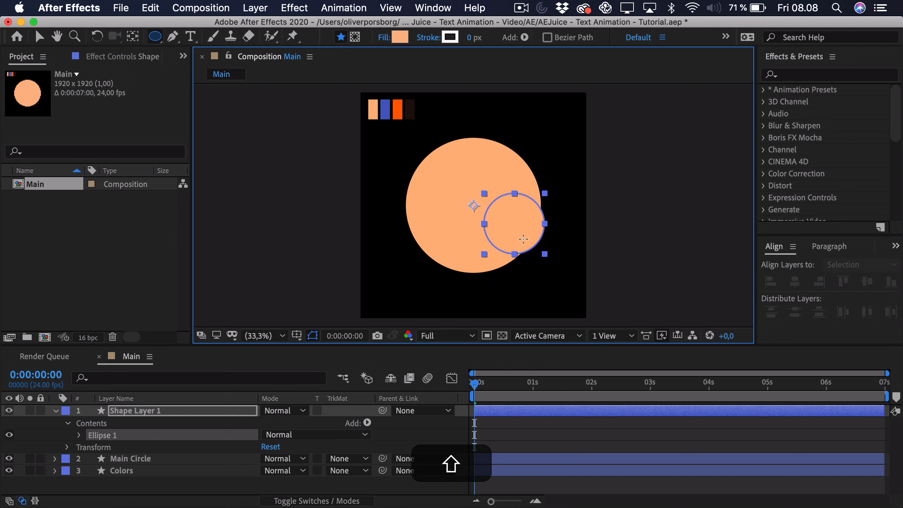
pyautogui.click(400, 37)
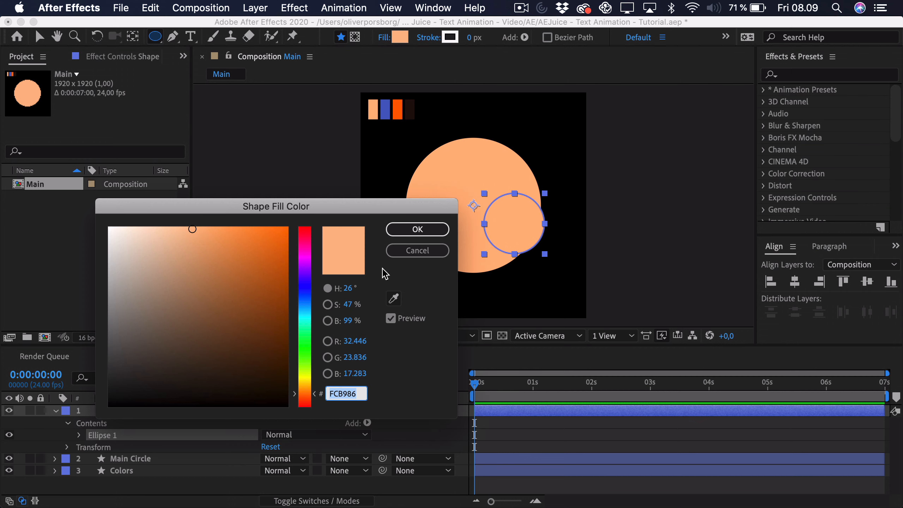
pyautogui.click(394, 298)
pyautogui.click(385, 109)
pyautogui.click(409, 227)
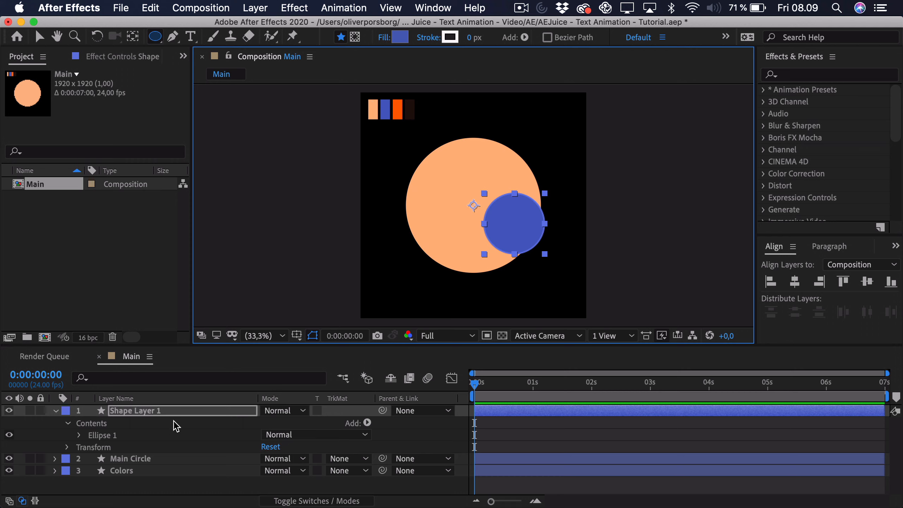
# Lower the Main Circle layer's opacity to 24%.
pyautogui.click(147, 460)
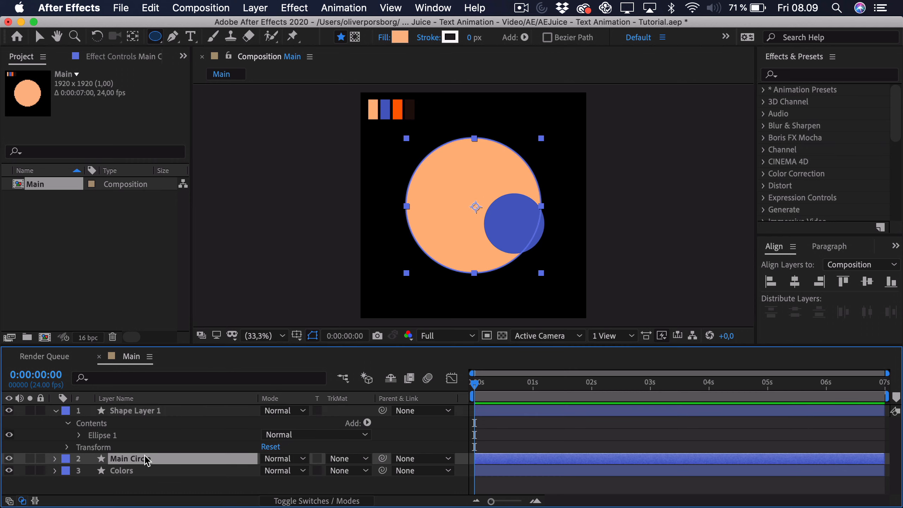
pyautogui.press('t')
pyautogui.moveTo(268, 470); pyautogui.dragTo(216, 471)
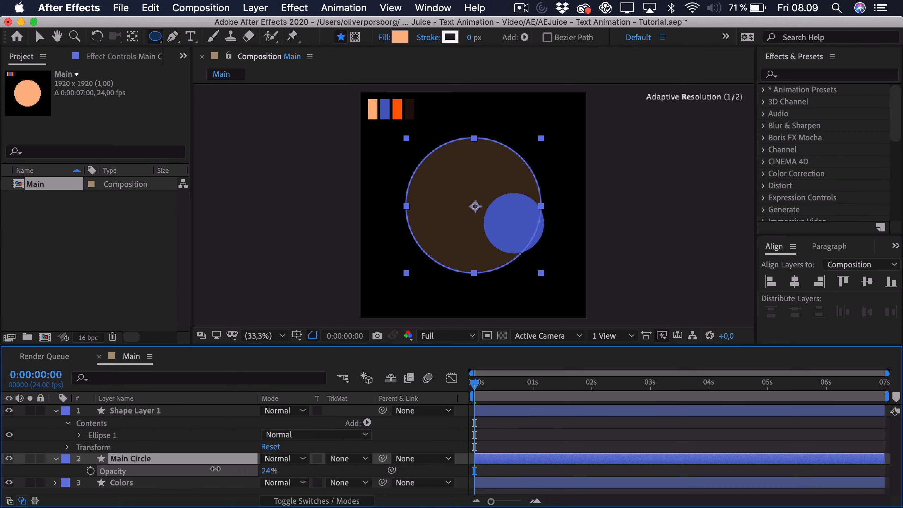
pyautogui.click(507, 434)
pyautogui.press('v')
# Draw an orange circle on its own shape layer, overlapping the lower-left part of the main circle.
pyautogui.click(498, 409)
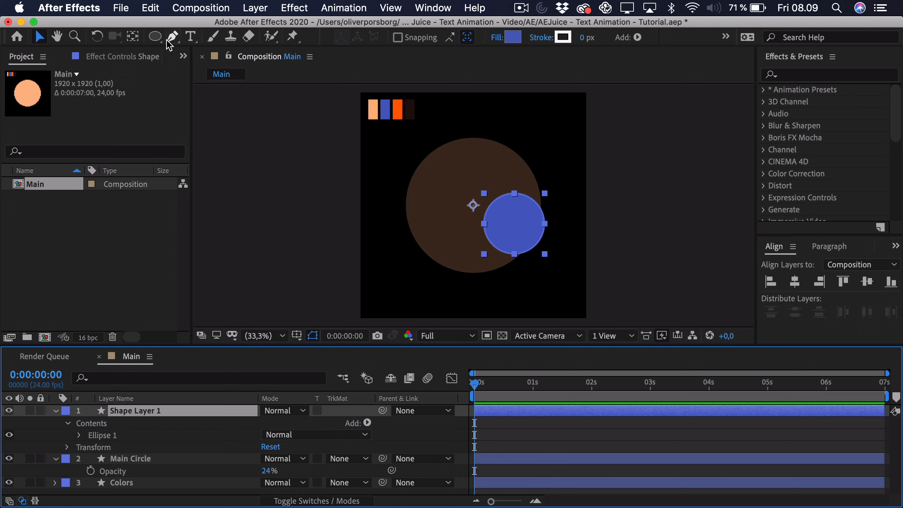
pyautogui.click(155, 36)
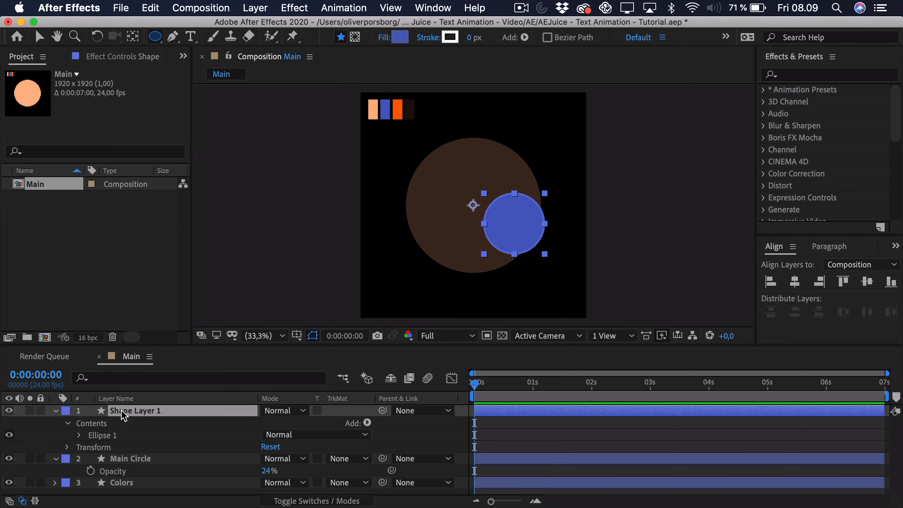
pyautogui.click(501, 423)
pyautogui.moveTo(422, 209); pyautogui.dragTo(485, 287)
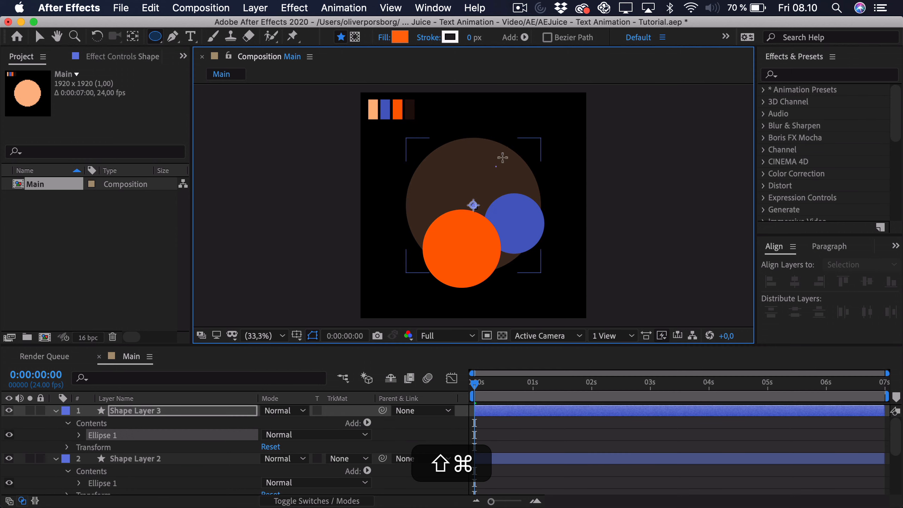
# Draw a circle over the upper-right part of the main circle and fill it with the palette's peach colour.
pyautogui.moveTo(495, 165); pyautogui.dragTo(539, 131)
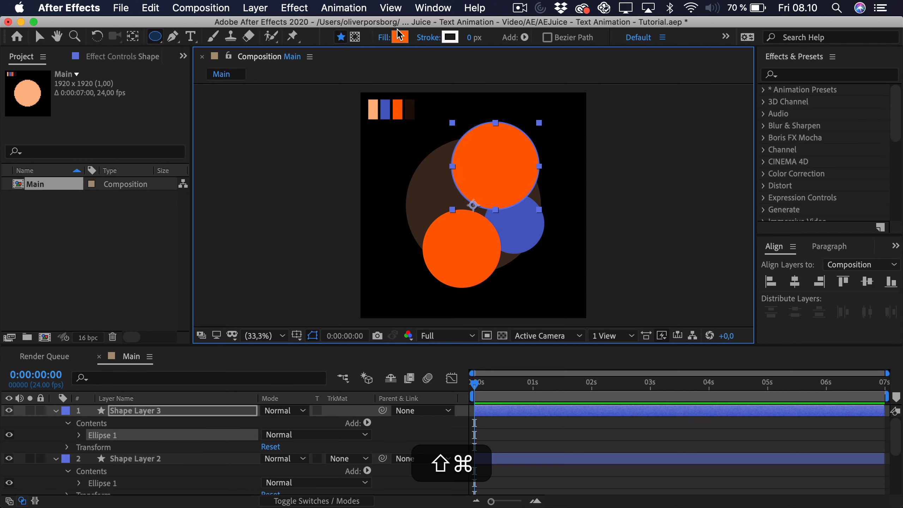
pyautogui.click(400, 37)
pyautogui.click(393, 298)
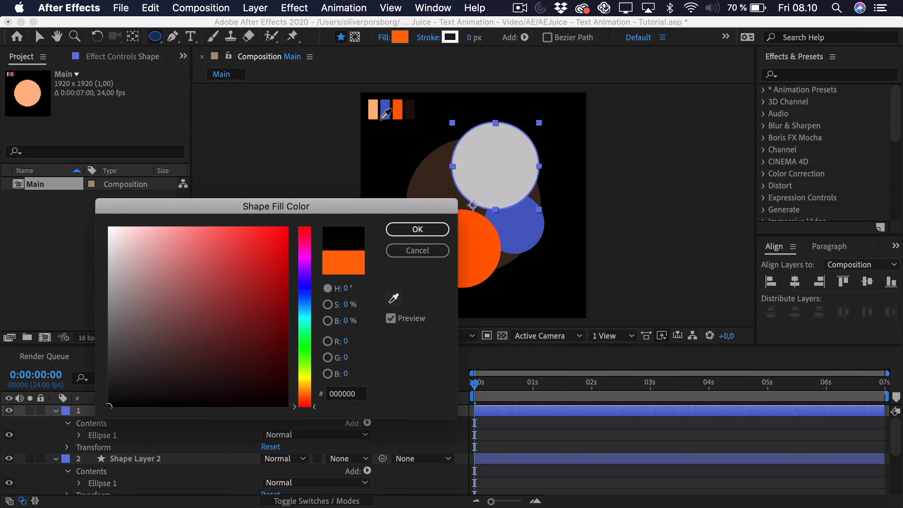
pyautogui.click(372, 110)
pyautogui.click(415, 229)
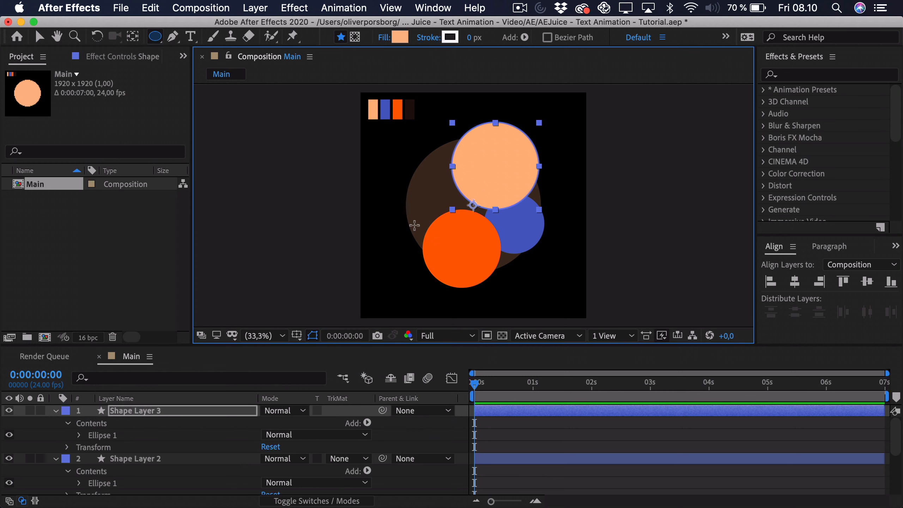
pyautogui.click(177, 423)
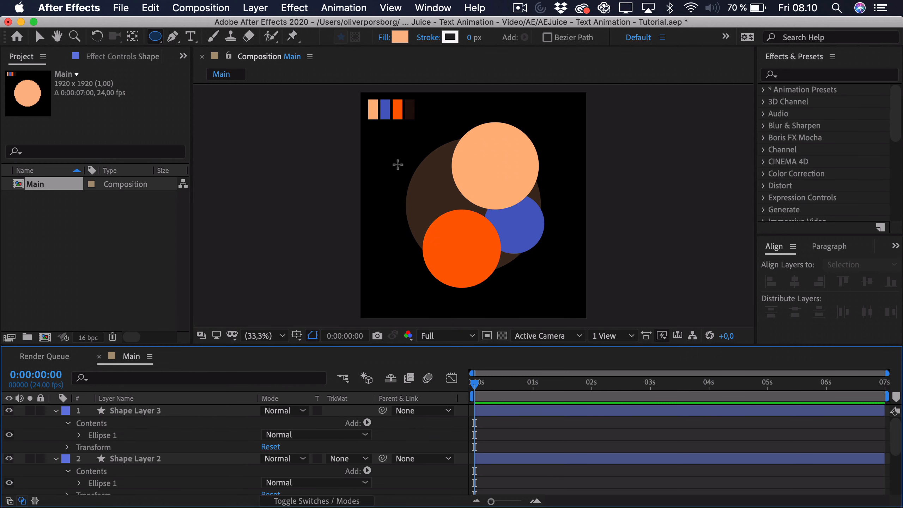
# Draw a small circle over the main circle's left edge and fill it with blue sampled from the existing blue circle.
pyautogui.moveTo(398, 165); pyautogui.dragTo(445, 217)
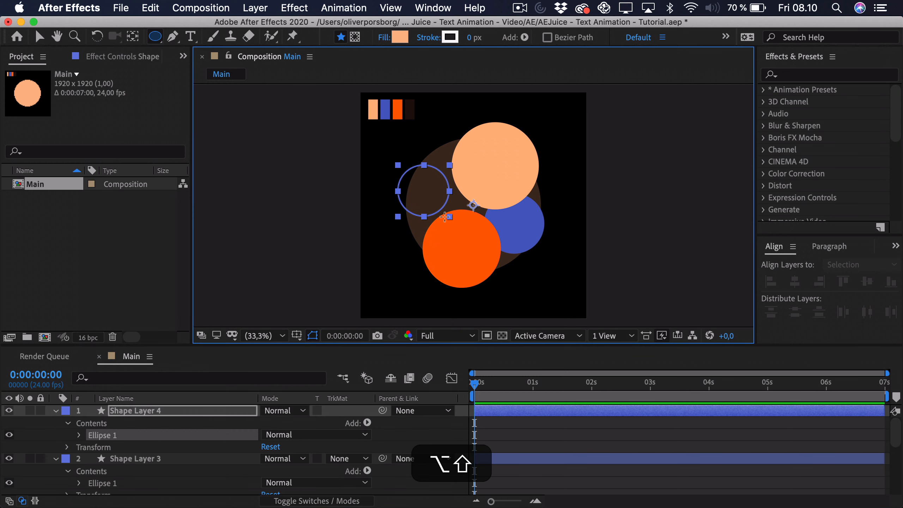
pyautogui.click(399, 37)
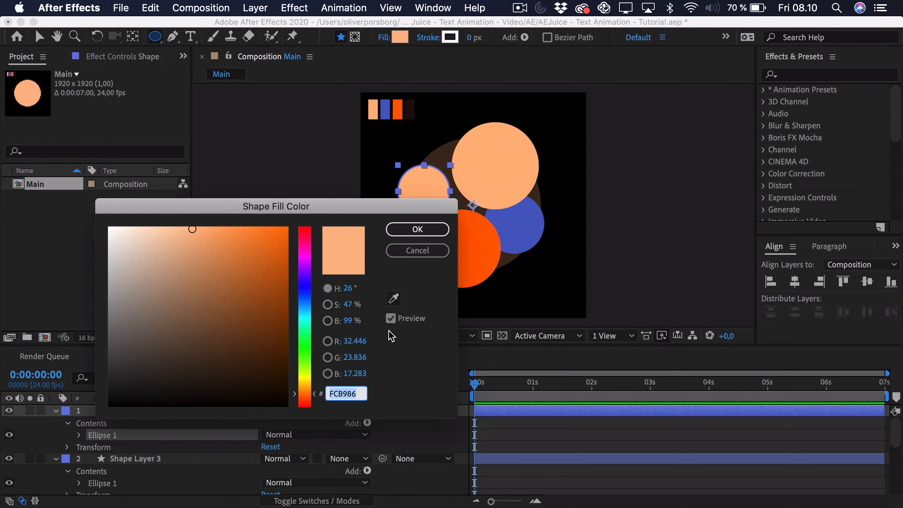
pyautogui.click(402, 297)
pyautogui.click(511, 235)
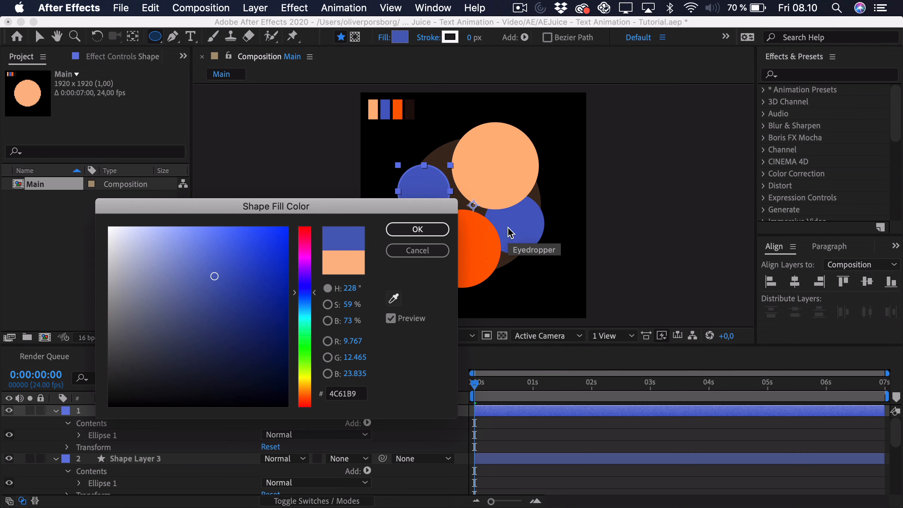
pyautogui.click(417, 229)
pyautogui.click(515, 429)
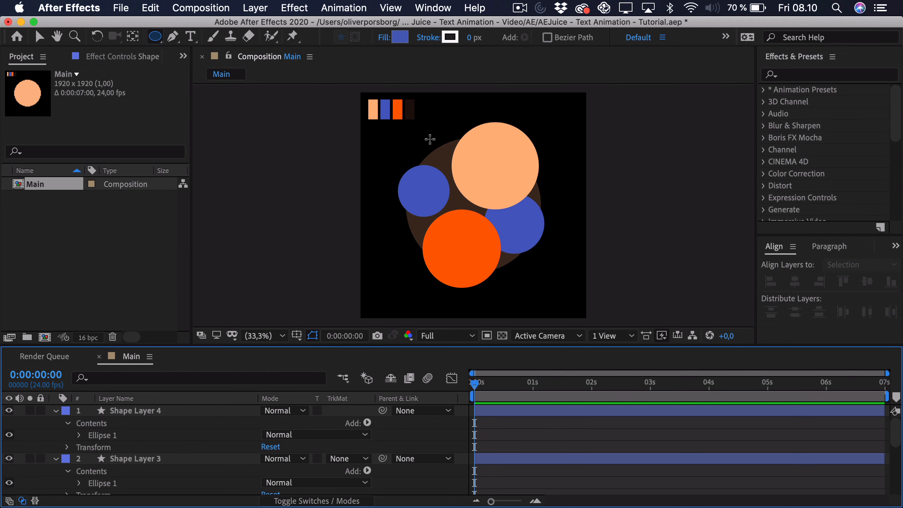
# Draw a circle overlapping the upper peach circle's left side and fill it with orange sampled from the lower circle.
pyautogui.moveTo(430, 139); pyautogui.dragTo(499, 208)
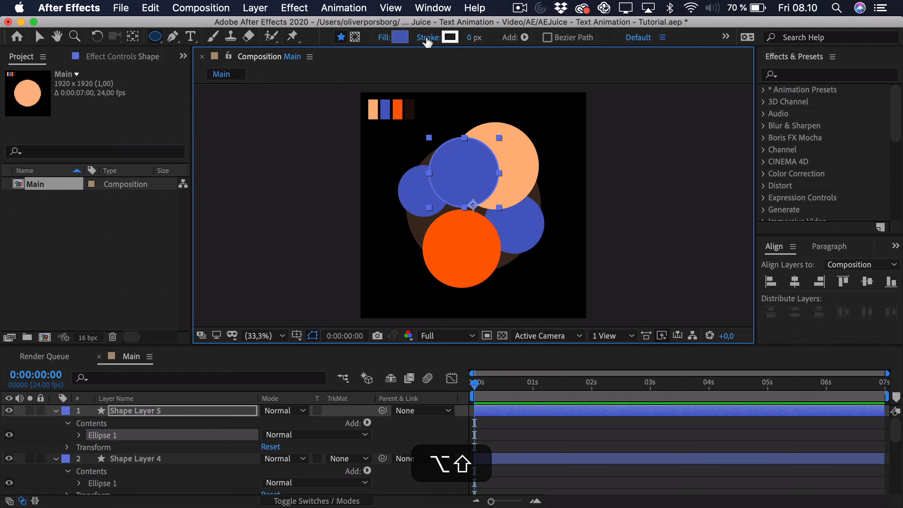
pyautogui.click(401, 37)
pyautogui.click(393, 297)
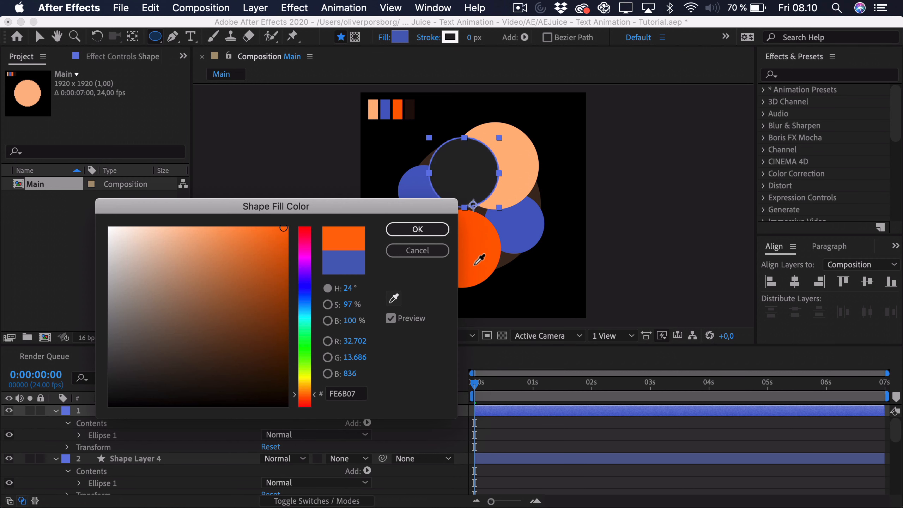
pyautogui.click(480, 259)
pyautogui.click(417, 228)
pyautogui.press('super+z')
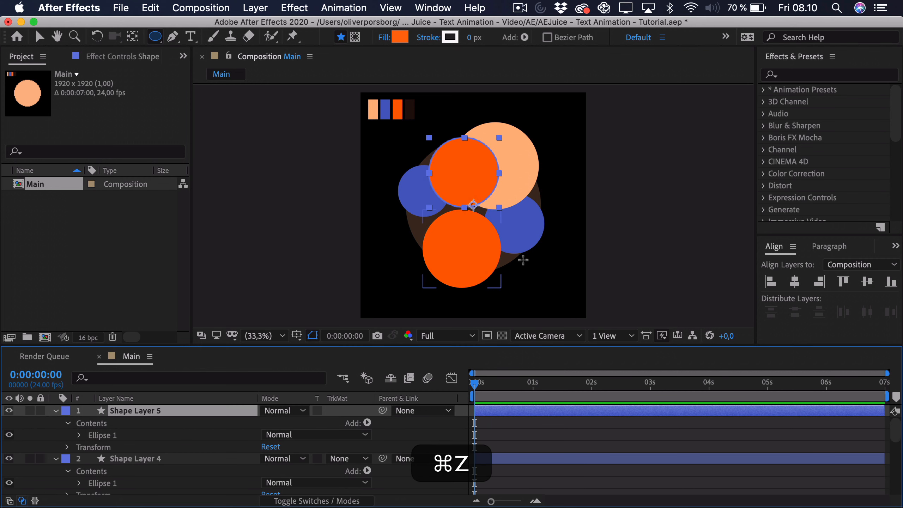
pyautogui.click(514, 426)
# Draw a small circle between the lower orange and right blue circles and fill it with the sampled peach.
pyautogui.moveTo(486, 232); pyautogui.dragTo(511, 269)
pyautogui.click(400, 37)
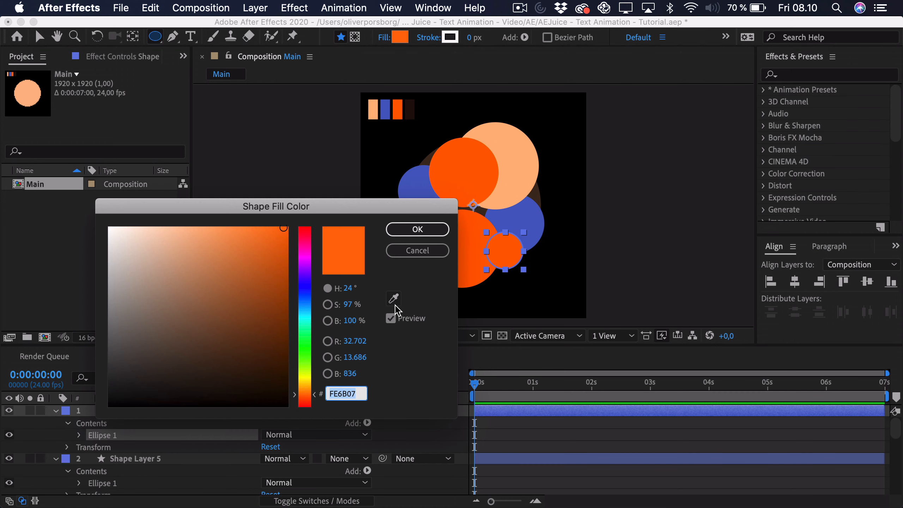
pyautogui.click(393, 298)
pyautogui.click(505, 171)
pyautogui.click(417, 229)
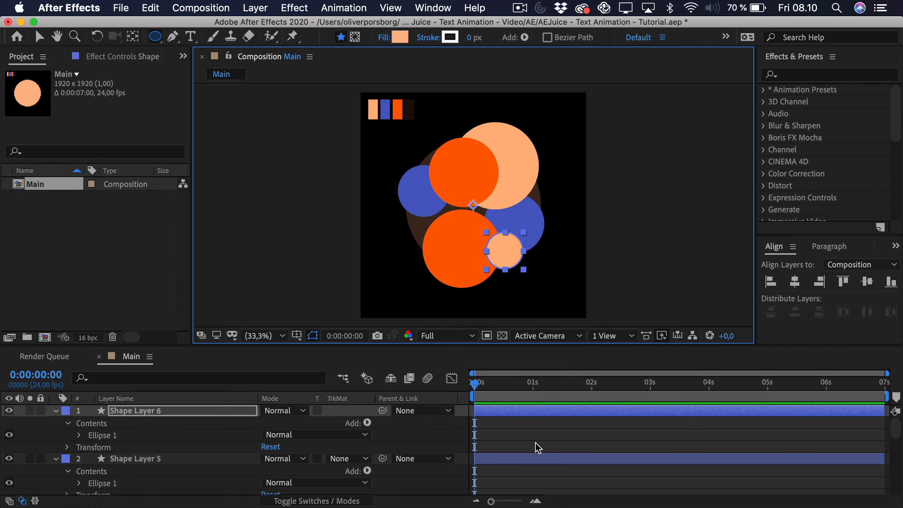
pyautogui.click(538, 448)
# Draw a circle over the lower orange circle's upper-left side and fill it with the sampled blue.
pyautogui.moveTo(412, 208); pyautogui.dragTo(447, 263)
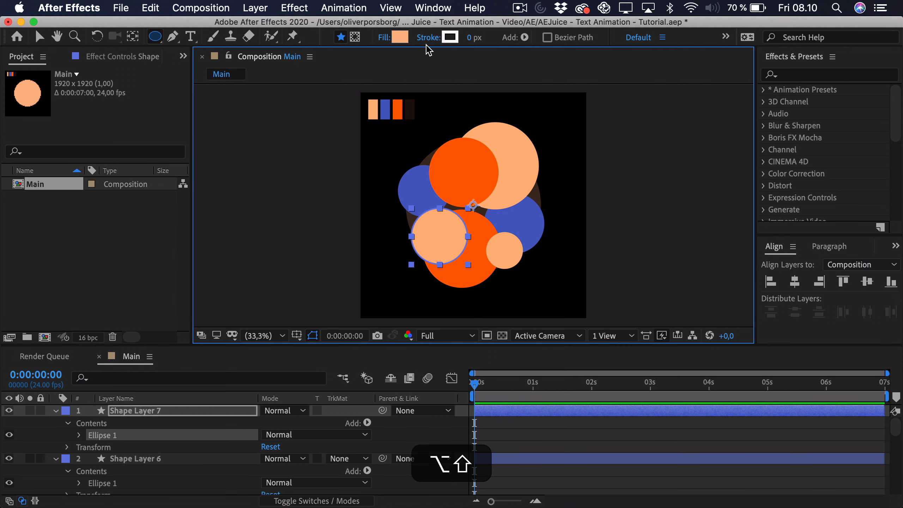
pyautogui.click(398, 37)
pyautogui.click(393, 299)
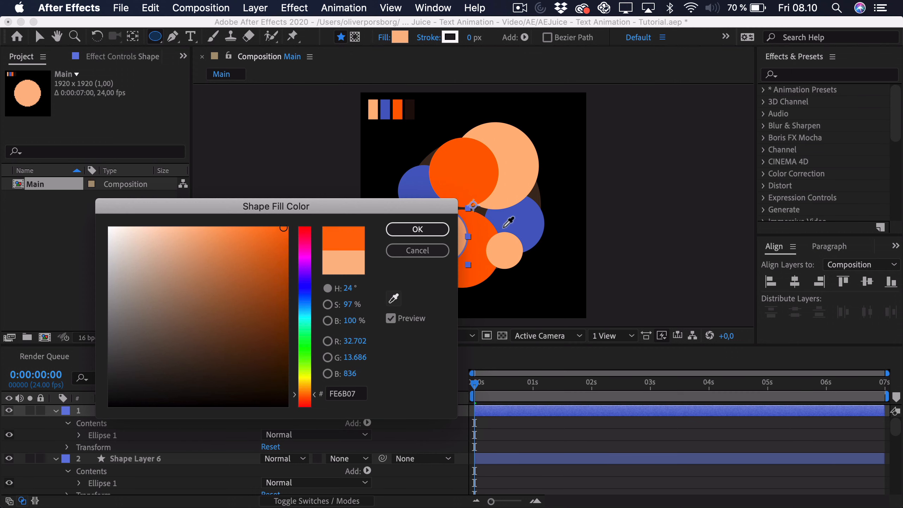
pyautogui.click(505, 220)
pyautogui.click(421, 231)
pyautogui.click(509, 435)
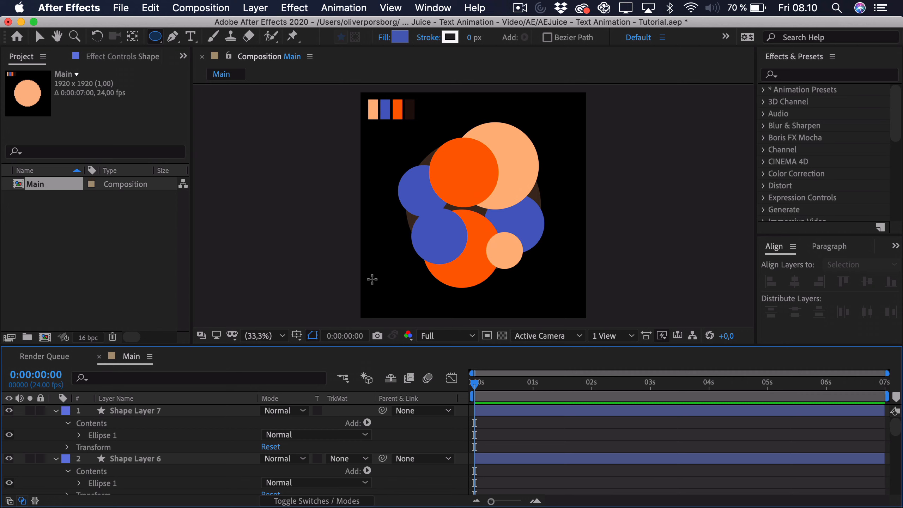
# Pre-compose Shape Layers 1 to 7 into a new composition named Circles.
pyautogui.click(118, 420)
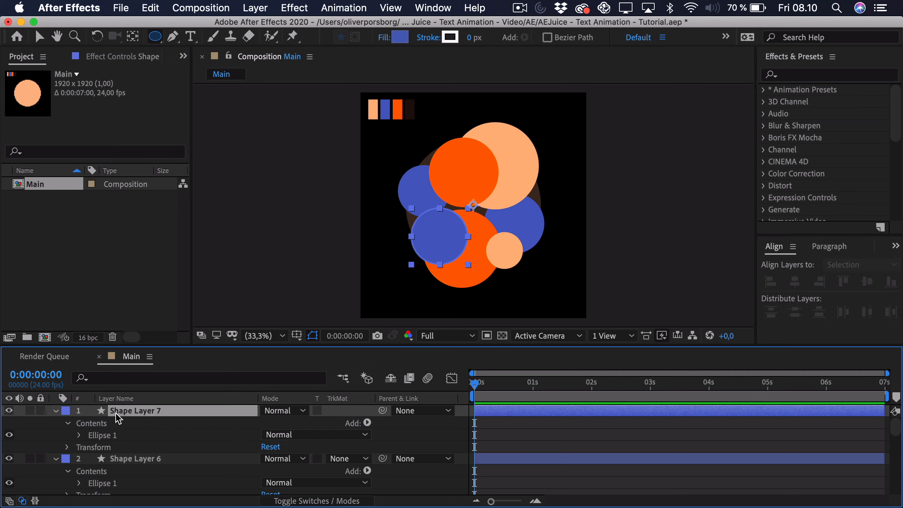
pyautogui.scroll(-5, 119, 419)
pyautogui.scroll(-3, 119, 420)
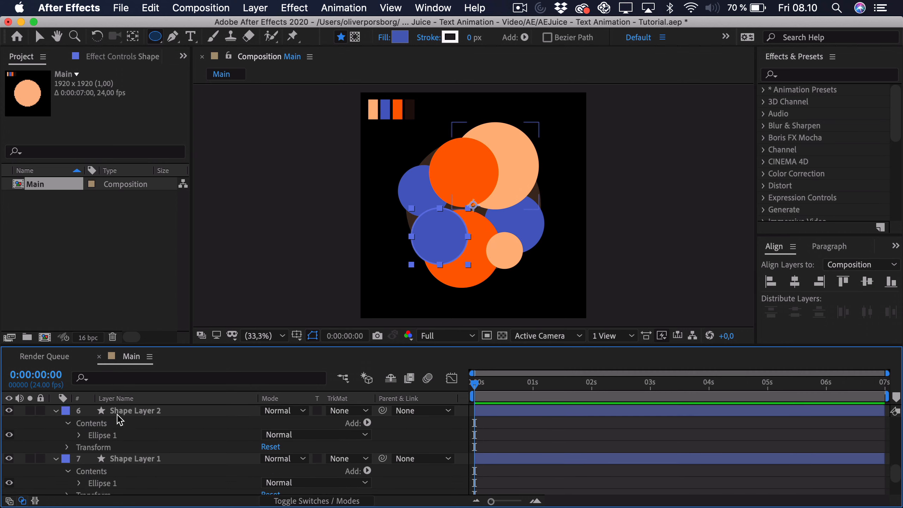
pyautogui.keyDown('shift'); pyautogui.click(135, 416); pyautogui.keyUp('shift')
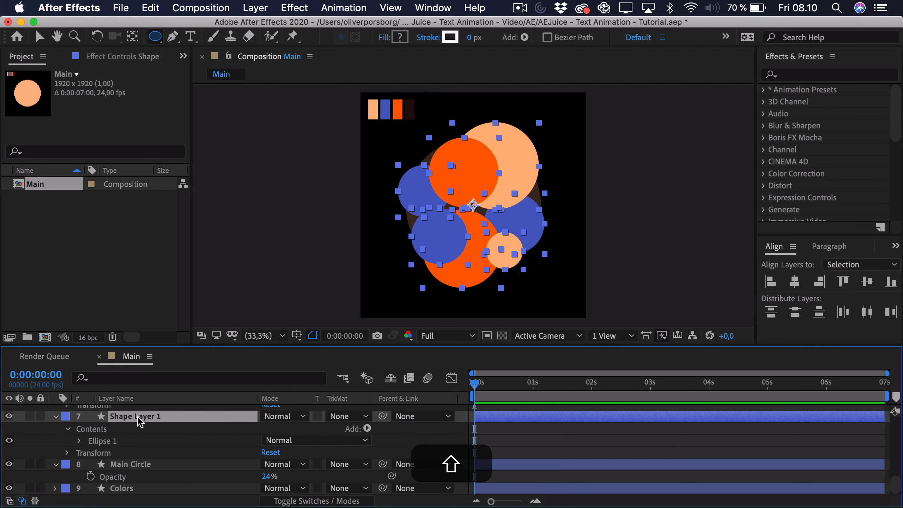
pyautogui.rightClick(140, 421)
pyautogui.click(187, 433)
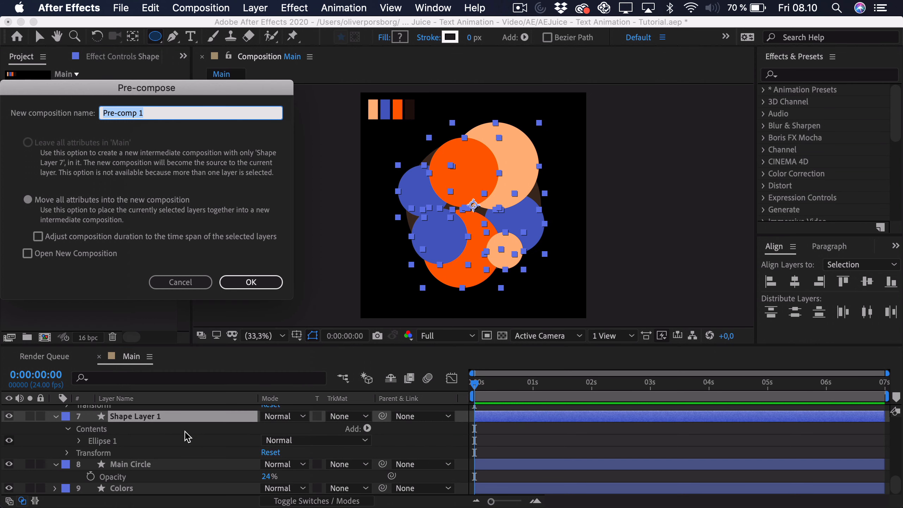
pyautogui.write('Circles')
pyautogui.press('Return')
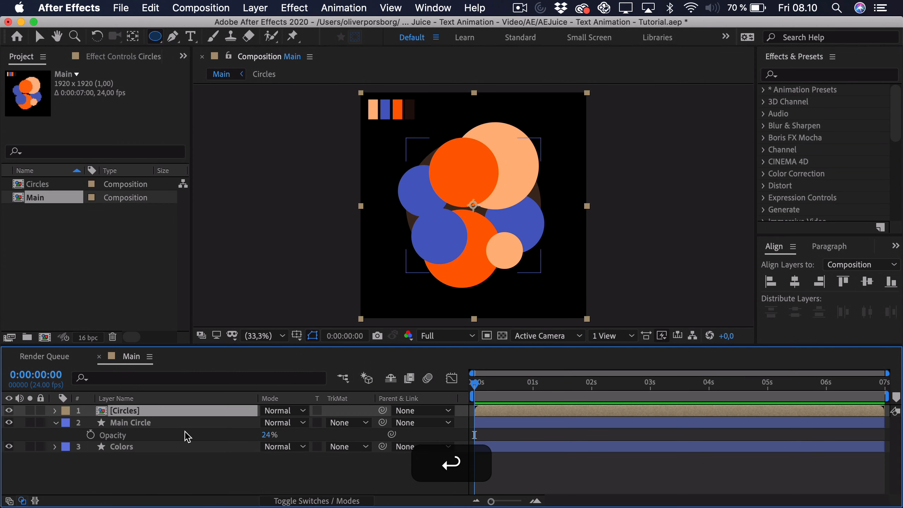
# Open the Circles composition and turn on the Title/Action Safe overlay.
pyautogui.press('v')
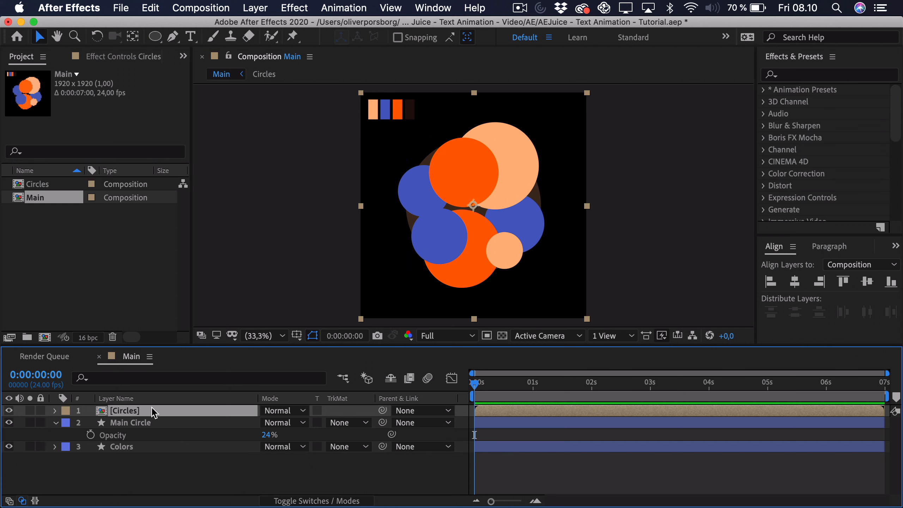
pyautogui.doubleClick(152, 412)
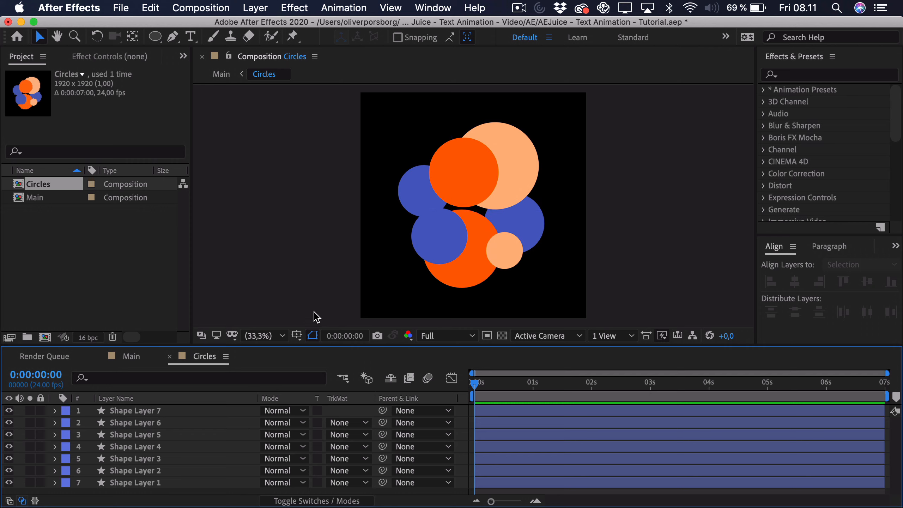
pyautogui.click(297, 335)
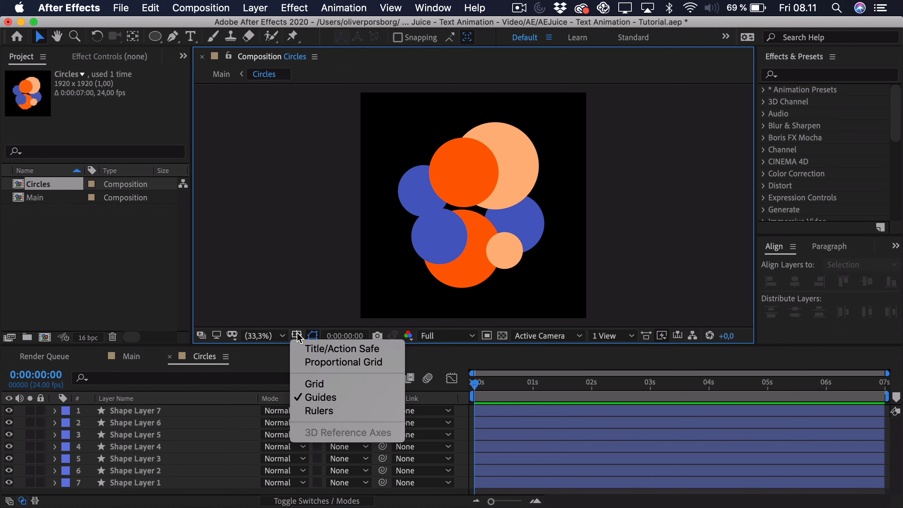
pyautogui.click(327, 349)
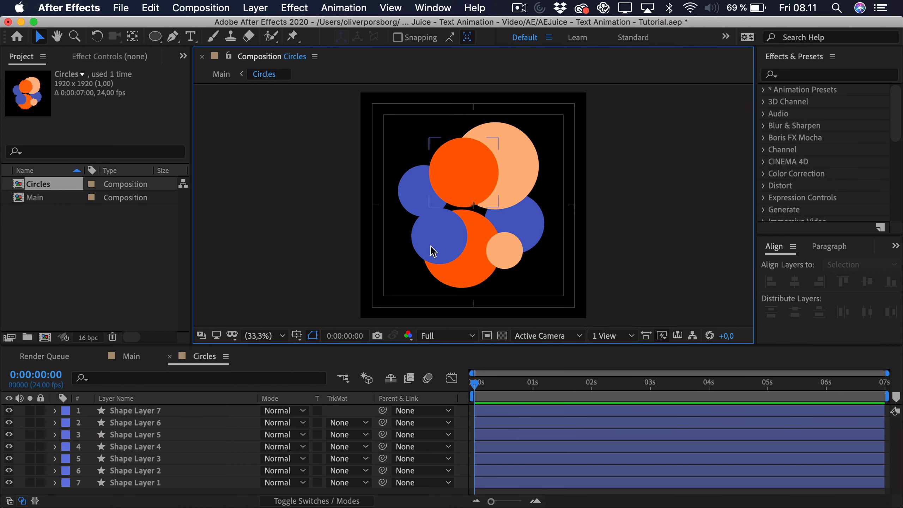
# Check the anchor points of several circle layers against the composition's centre mark.
pyautogui.click(147, 409)
pyautogui.scroll(4, 416, 204)
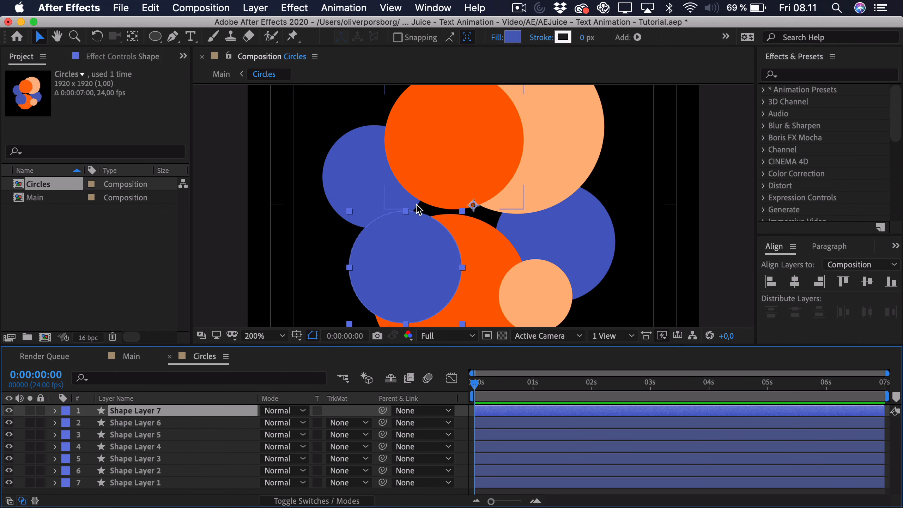
pyautogui.click(156, 424)
pyautogui.click(151, 458)
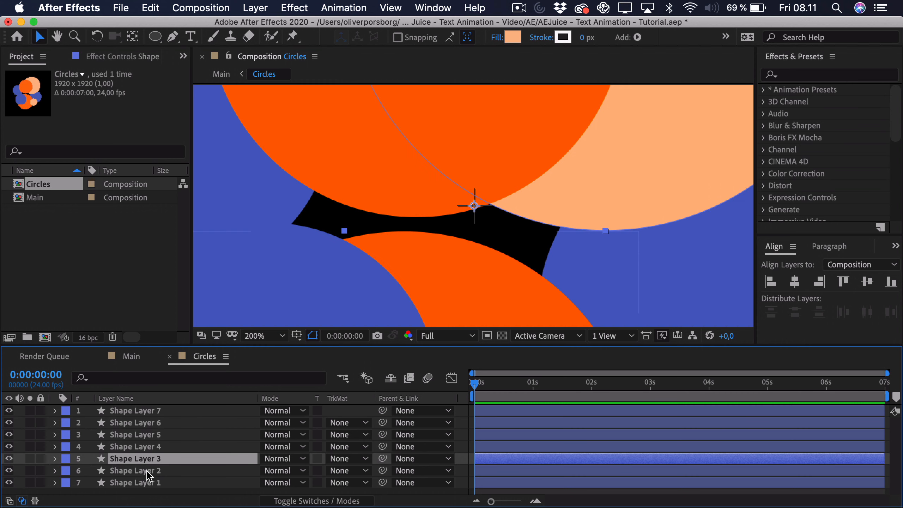
pyautogui.click(151, 471)
pyautogui.press(',')
pyautogui.press(',')
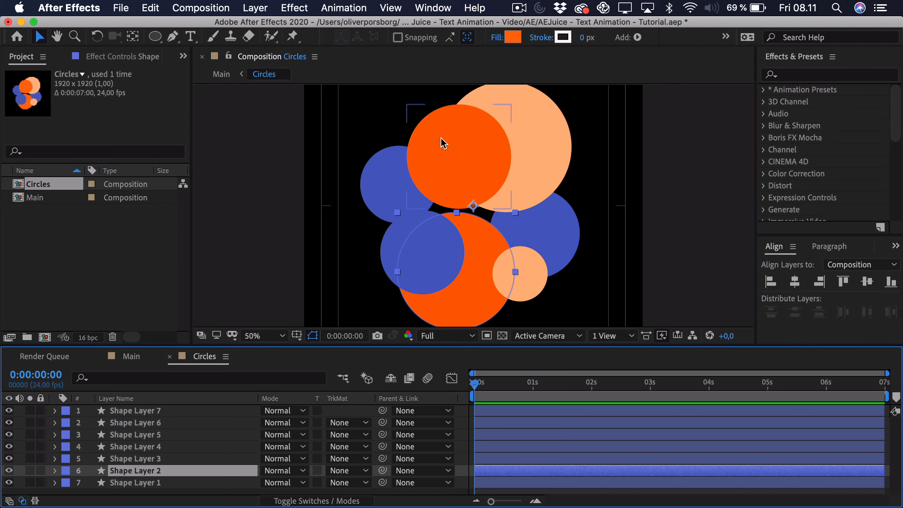
# Try offsetting the upper orange circle up and to the left and moving its anchor point back to the composition centre.
pyautogui.moveTo(444, 144); pyautogui.dragTo(425, 121)
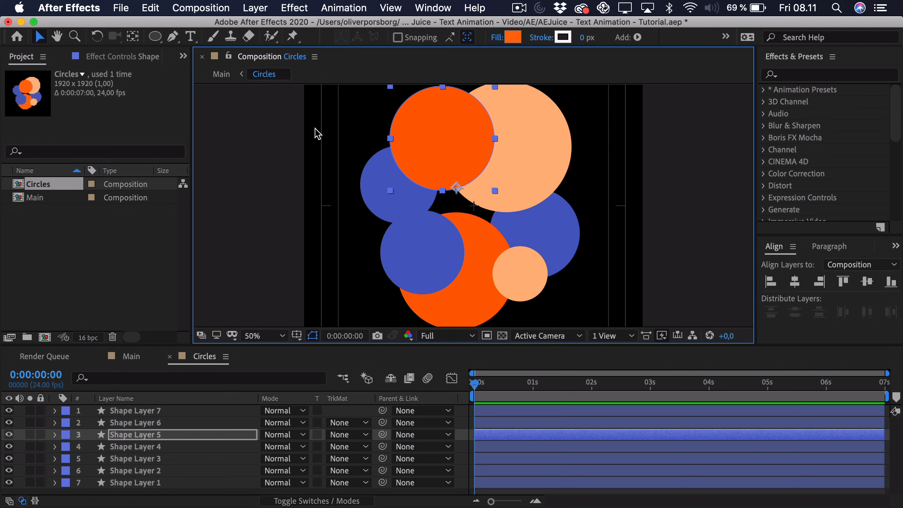
pyautogui.click(133, 36)
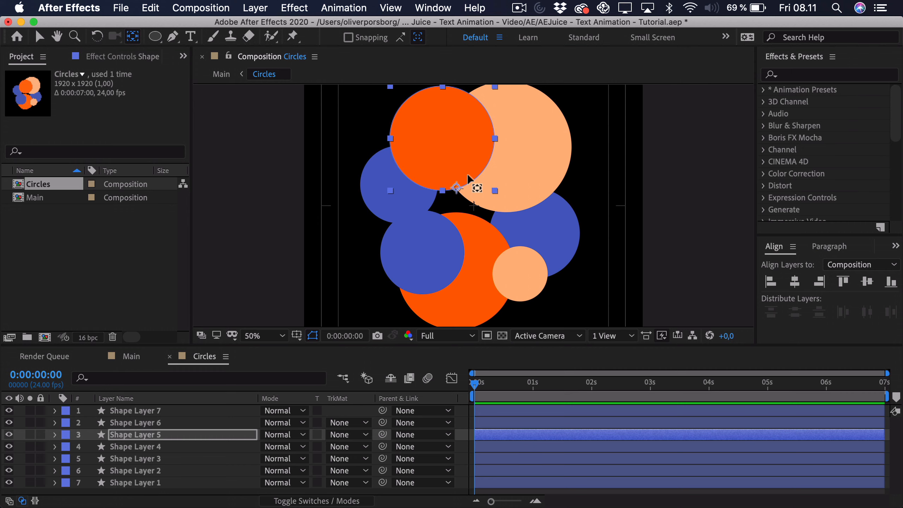
pyautogui.moveTo(461, 186); pyautogui.dragTo(474, 210)
pyautogui.press('super+z')
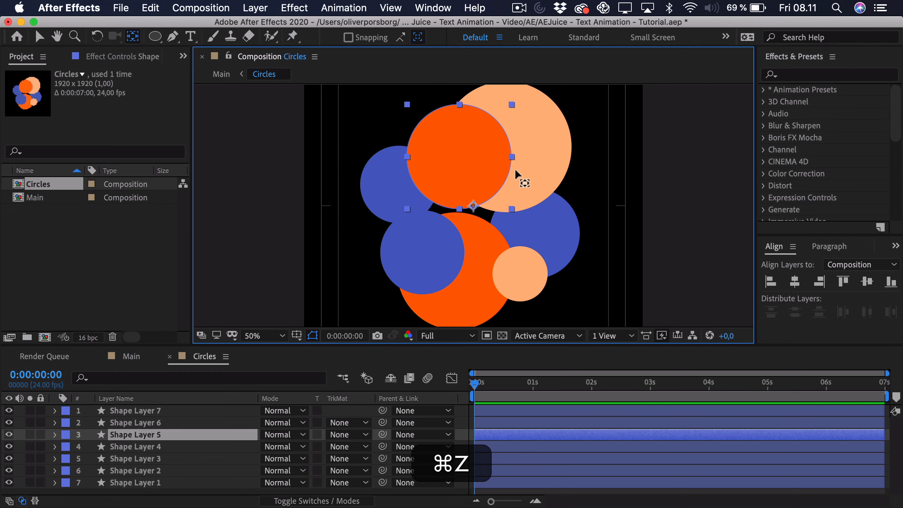
pyautogui.press('v')
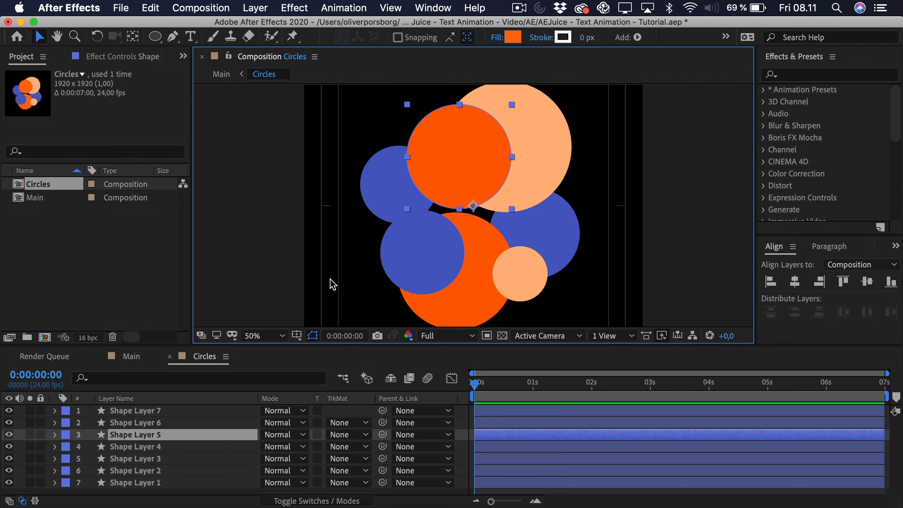
# Add the expression time*7 to Shape Layer 7's Rotation and preview the motion.
pyautogui.click(170, 413)
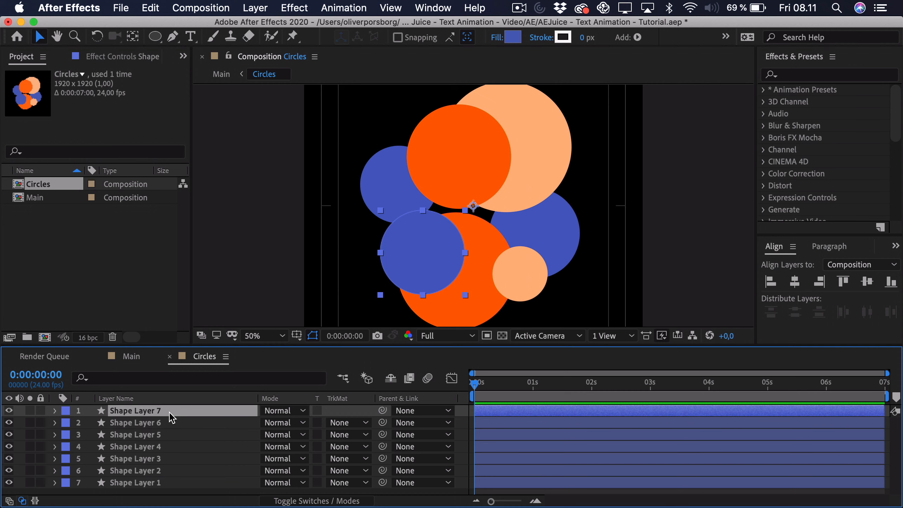
pyautogui.press('r')
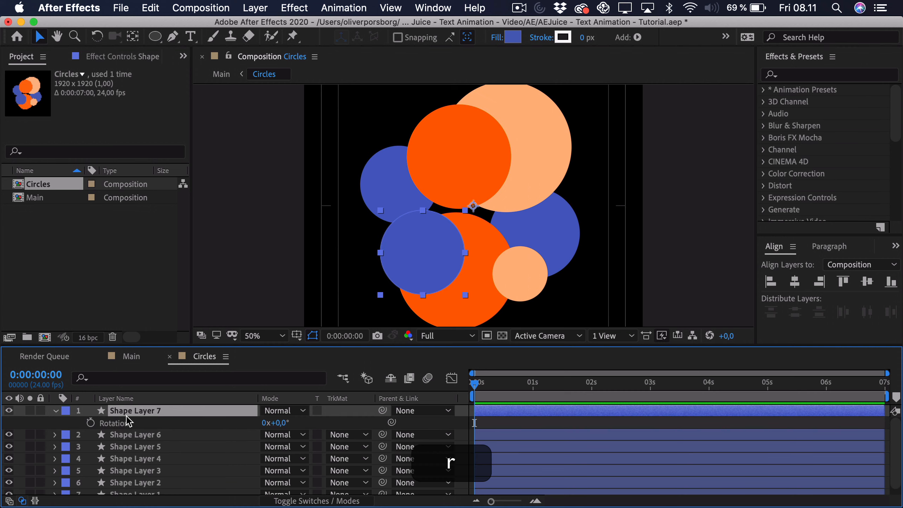
pyautogui.keyDown('alt'); pyautogui.click(90, 422); pyautogui.keyUp('alt')
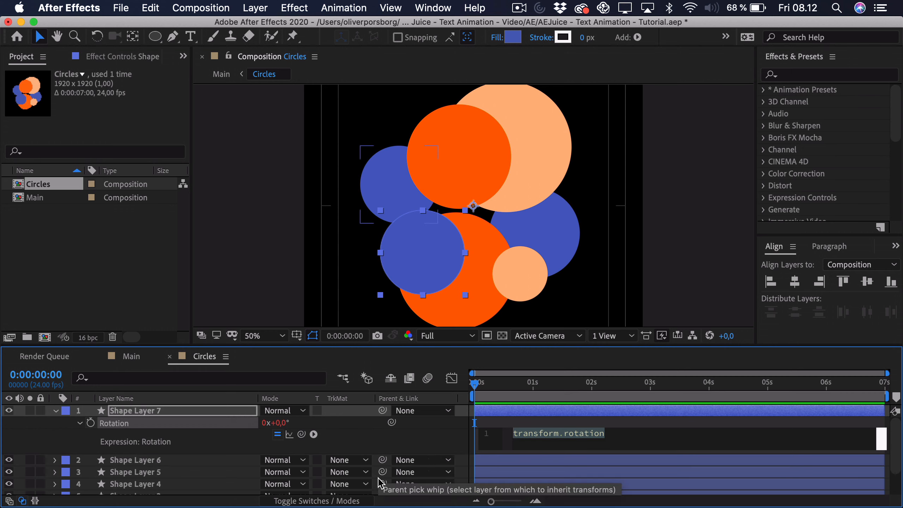
pyautogui.write('time*')
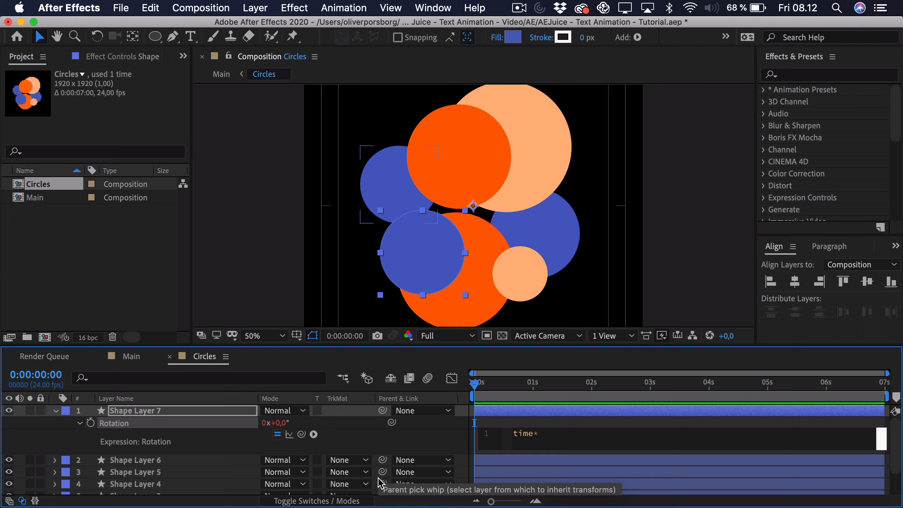
pyautogui.write('7')
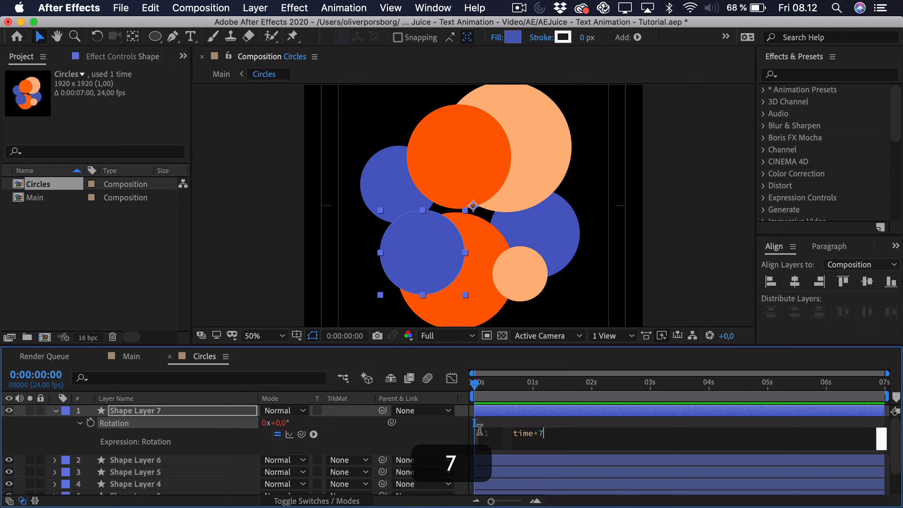
pyautogui.click(499, 429)
pyautogui.press('space')
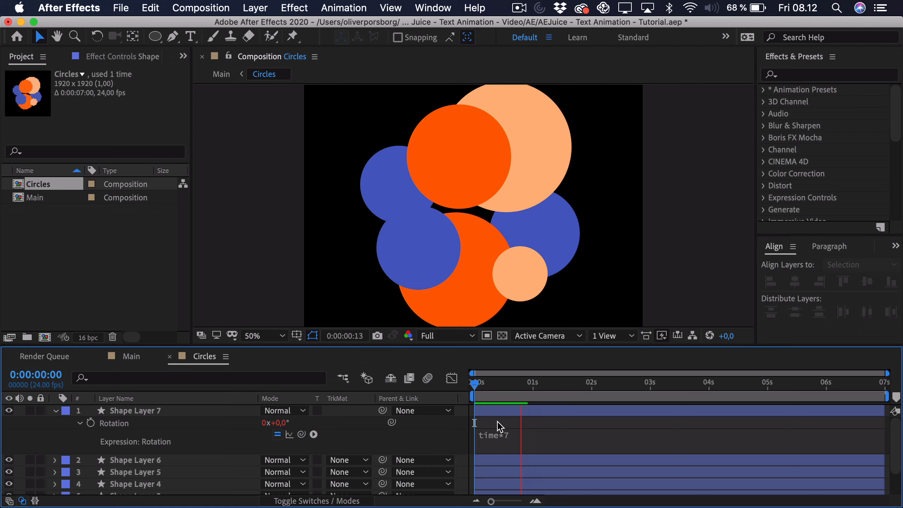
# Change Shape Layer 7's Rotation expression to time*25 and preview the faster motion.
pyautogui.click(510, 439)
pyautogui.click(547, 435)
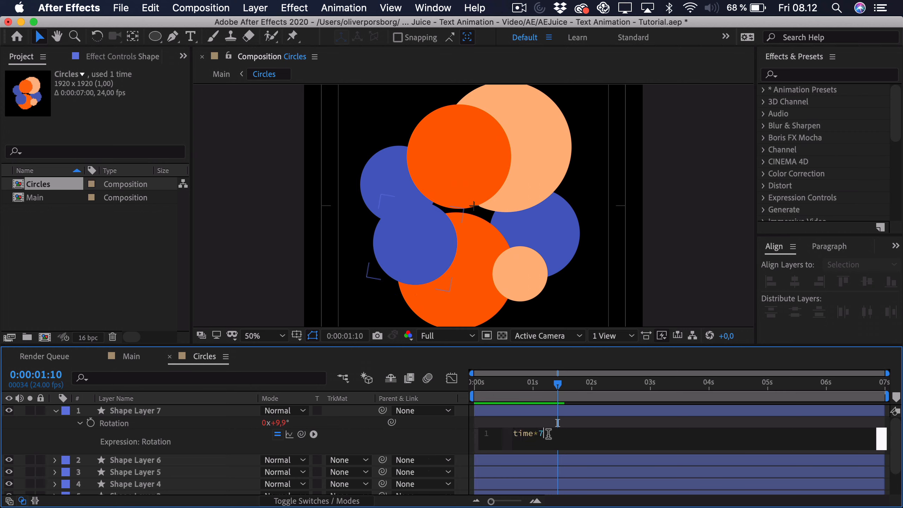
pyautogui.press('BackSpace')
pyautogui.write('25')
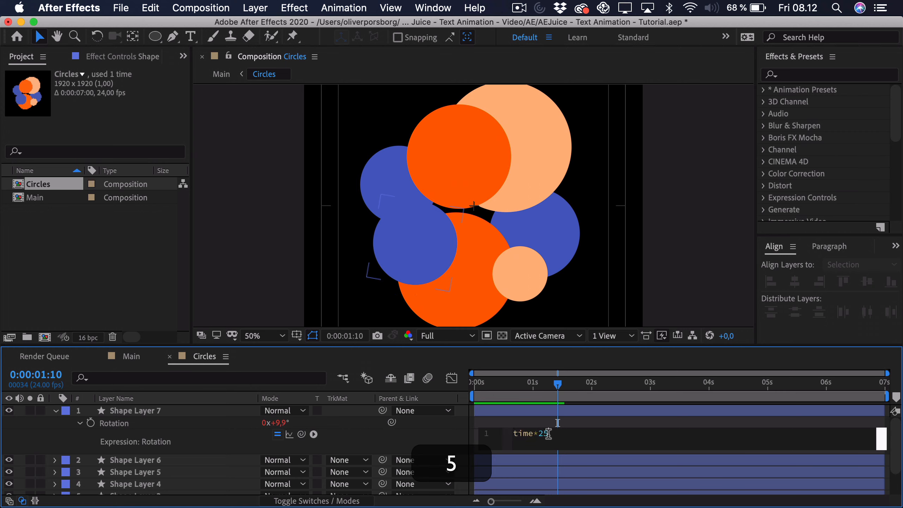
pyautogui.click(537, 414)
pyautogui.press('space')
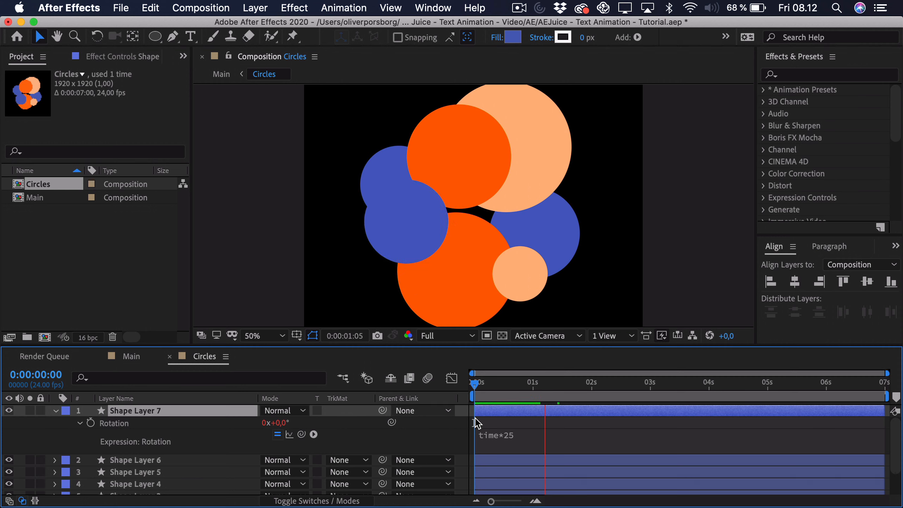
pyautogui.press('space')
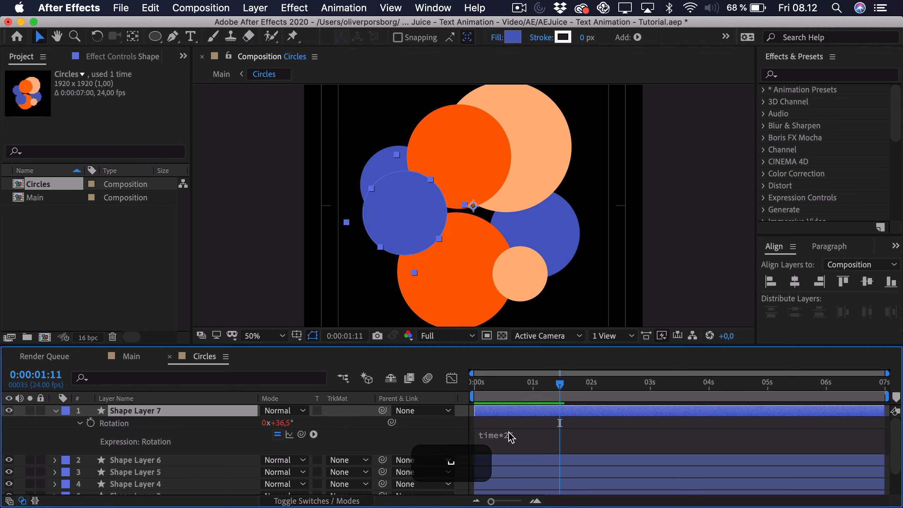
# Copy Shape Layer 7's Rotation expression and reveal the Rotation property of Shape Layers 6 through 1.
pyautogui.click(508, 433)
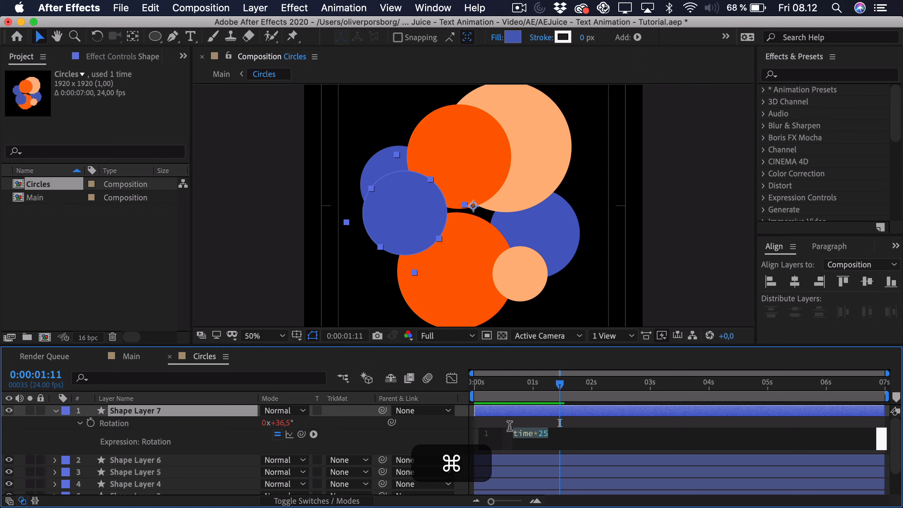
pyautogui.press('super+c')
pyautogui.click(507, 423)
pyautogui.click(140, 460)
pyautogui.scroll(-3, 142, 462)
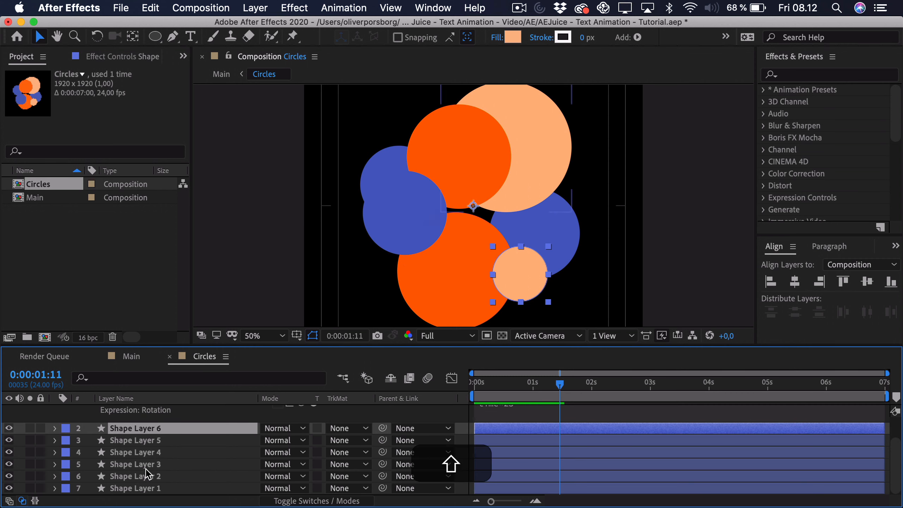
pyautogui.keyDown('shift'); pyautogui.click(153, 488); pyautogui.keyUp('shift')
pyautogui.hotkey('shift', 'r')
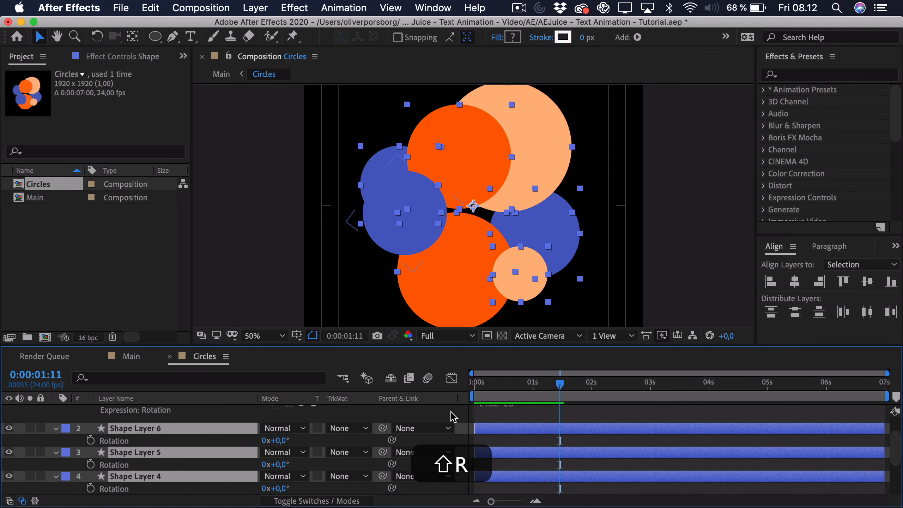
pyautogui.click(508, 414)
pyautogui.click(398, 416)
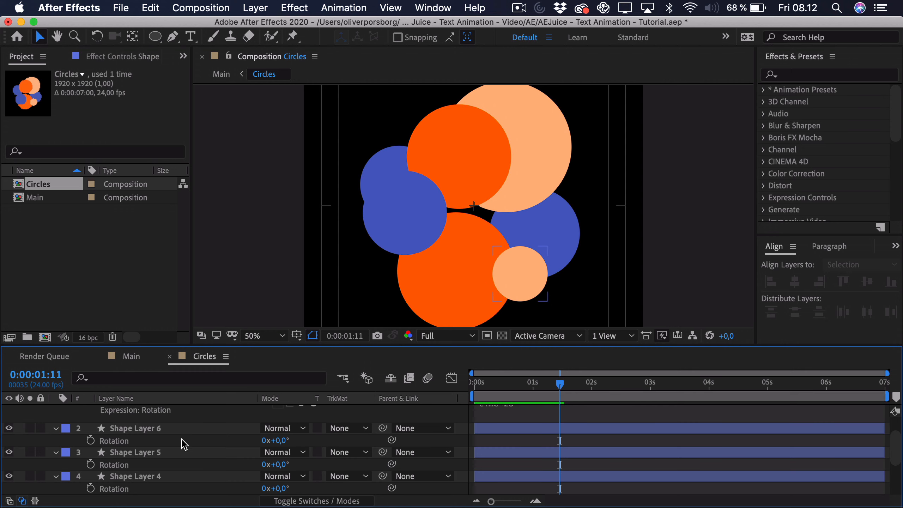
# Paste the copied expression onto Shape Layer 6's Rotation, change it to time*-22 and scrub the timeline to check the reversed motion.
pyautogui.keyDown('alt'); pyautogui.click(91, 440); pyautogui.keyUp('alt')
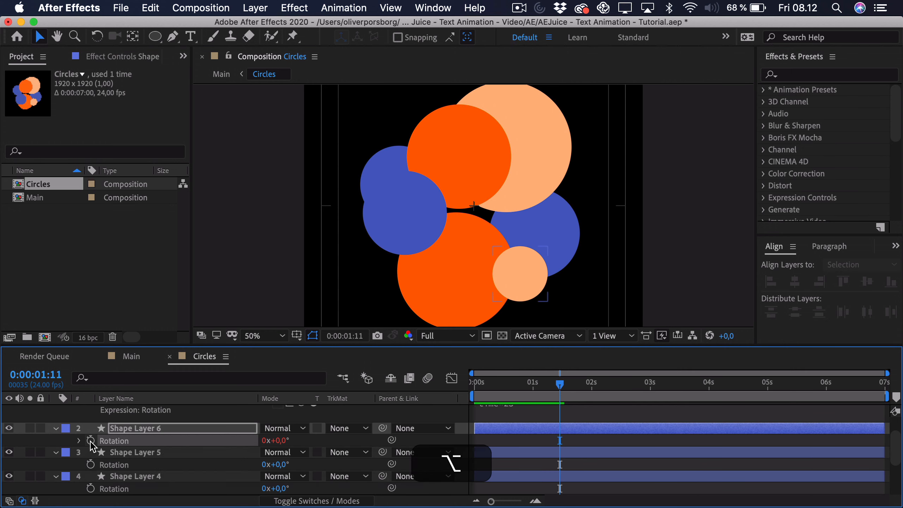
pyautogui.press('super+v')
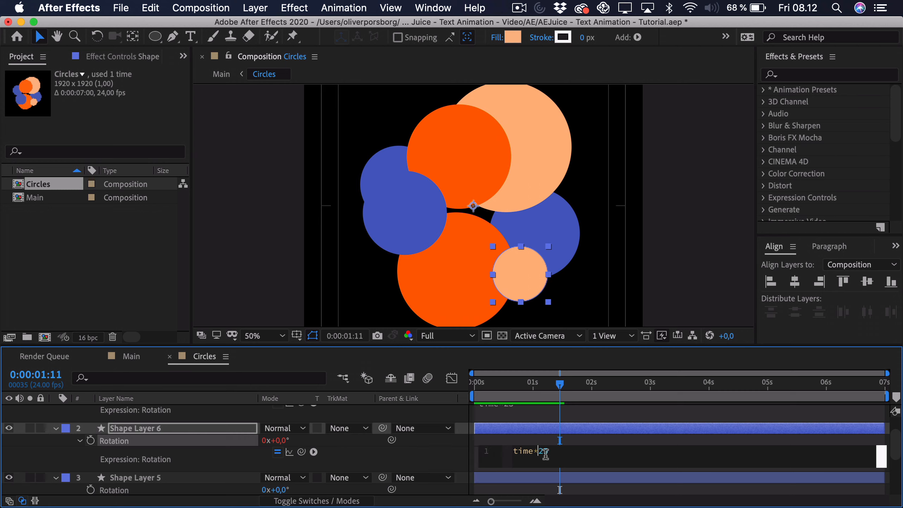
pyautogui.write('-')
pyautogui.press('BackSpace')
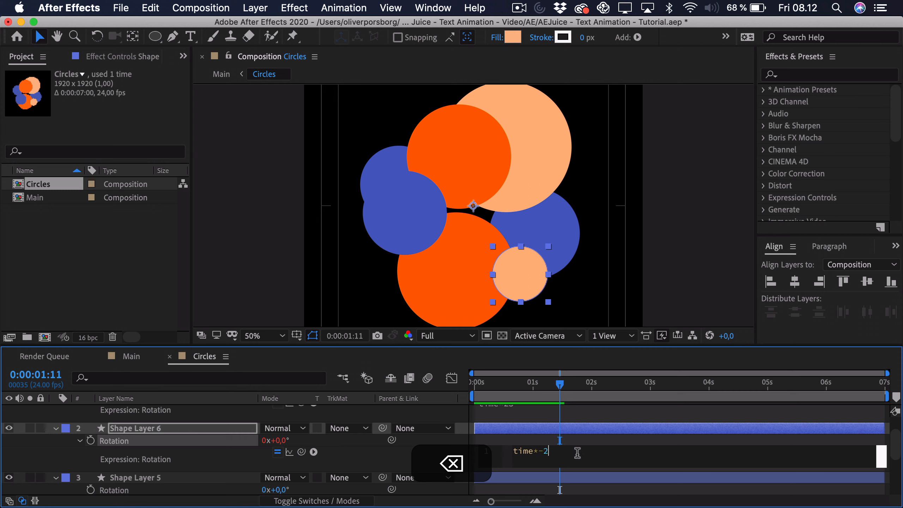
pyautogui.write('2')
pyautogui.click(555, 431)
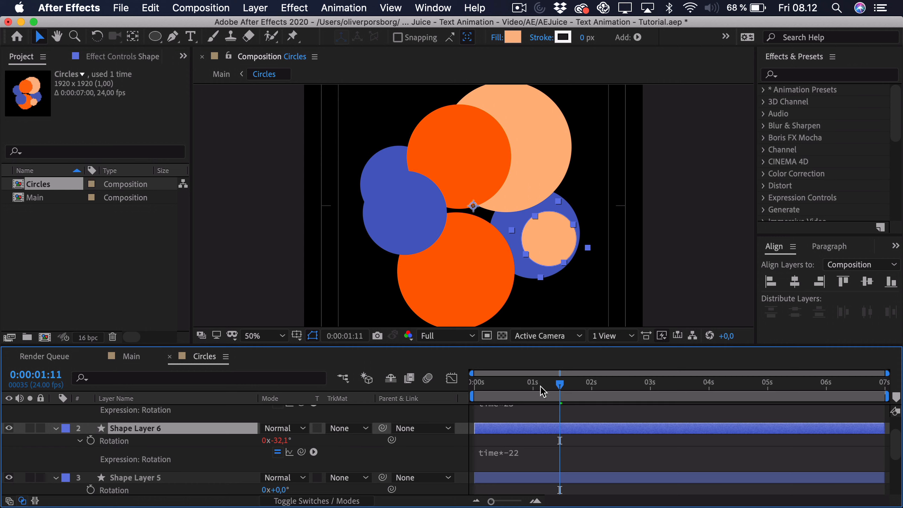
pyautogui.moveTo(542, 391); pyautogui.dragTo(494, 389)
# Paste the copied expression onto Shape Layer 5's Rotation and change it to time*33.
pyautogui.scroll(-2, 191, 448)
pyautogui.press('alt')
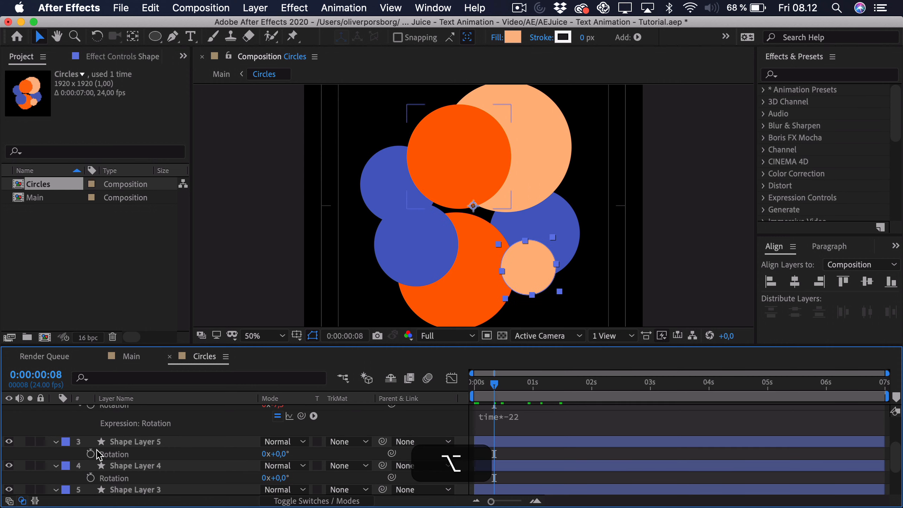
pyautogui.keyDown('alt'); pyautogui.click(91, 454); pyautogui.keyUp('alt')
pyautogui.press('alt+super+v')
pyautogui.press('BackSpace')
pyautogui.press('BackSpace')
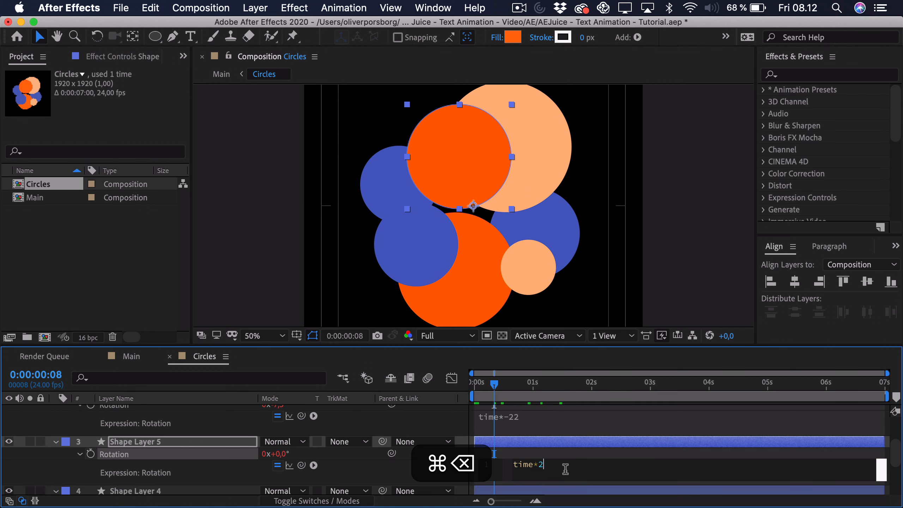
pyautogui.write('33')
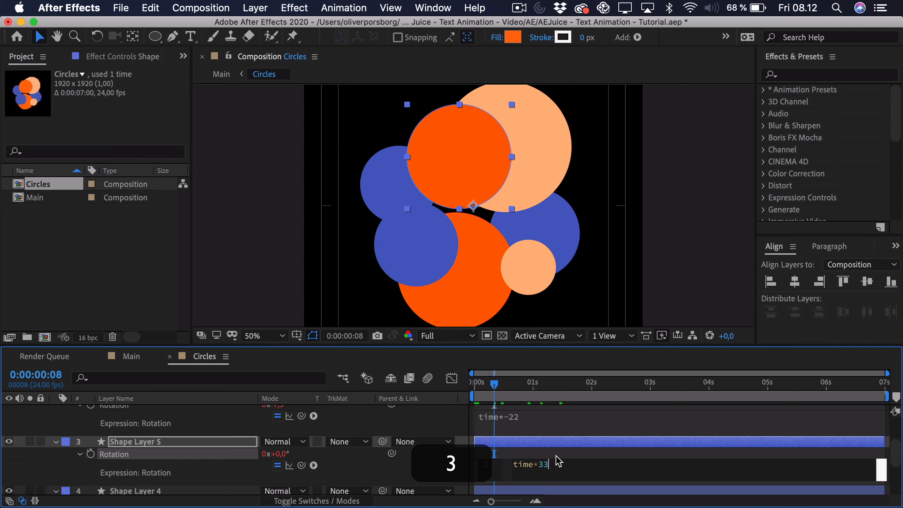
pyautogui.click(556, 456)
# Paste the copied expression onto Shape Layer 4's Rotation and change it to time*-15.
pyautogui.scroll(-5, 393, 466)
pyautogui.scroll(1, 99, 431)
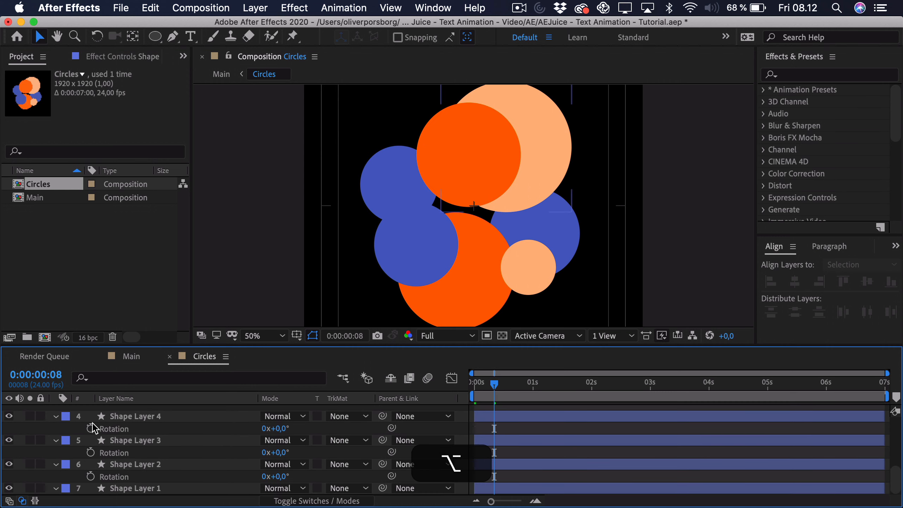
pyautogui.keyDown('alt'); pyautogui.click(91, 429); pyautogui.keyUp('alt')
pyautogui.click(98, 441)
pyautogui.press('super+alt+v')
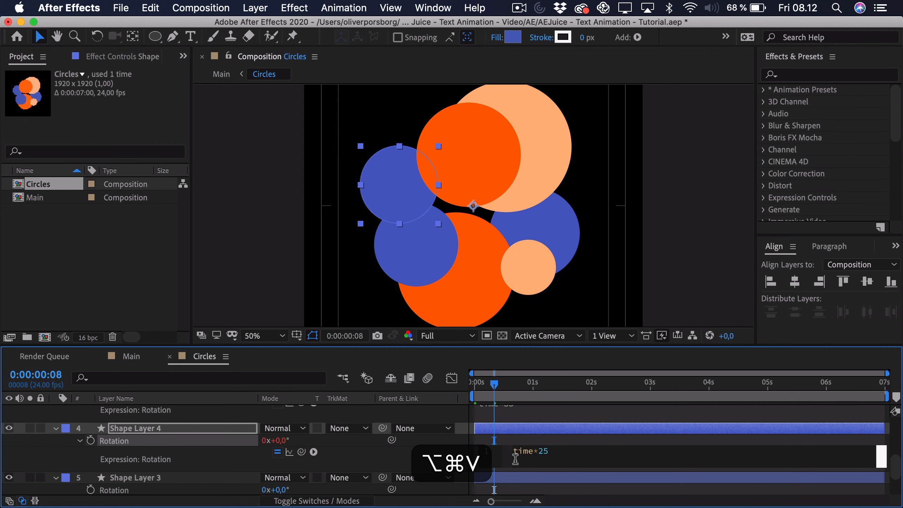
pyautogui.press('BackSpace')
pyautogui.press('BackSpace')
pyautogui.write('-15')
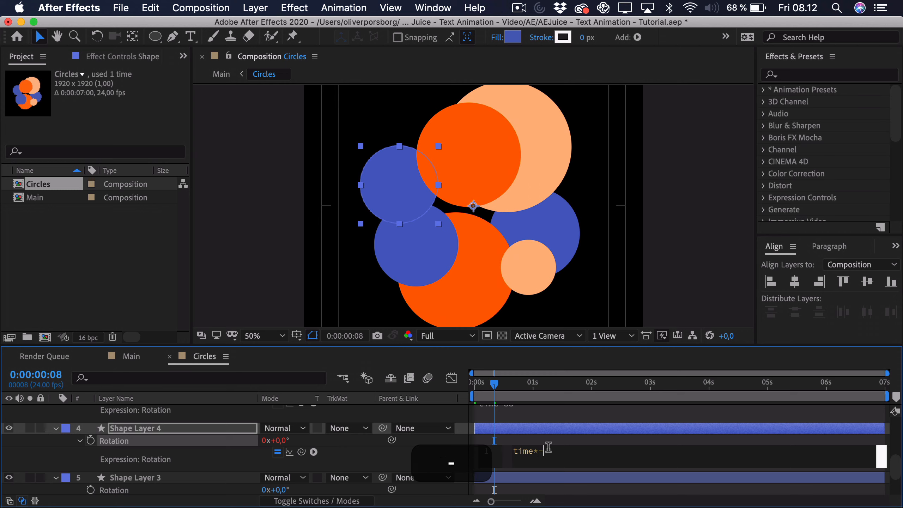
pyautogui.click(549, 432)
# Paste the copied expression onto Shape Layer 3's Rotation and change it to time*18.
pyautogui.scroll(-3, 54, 468)
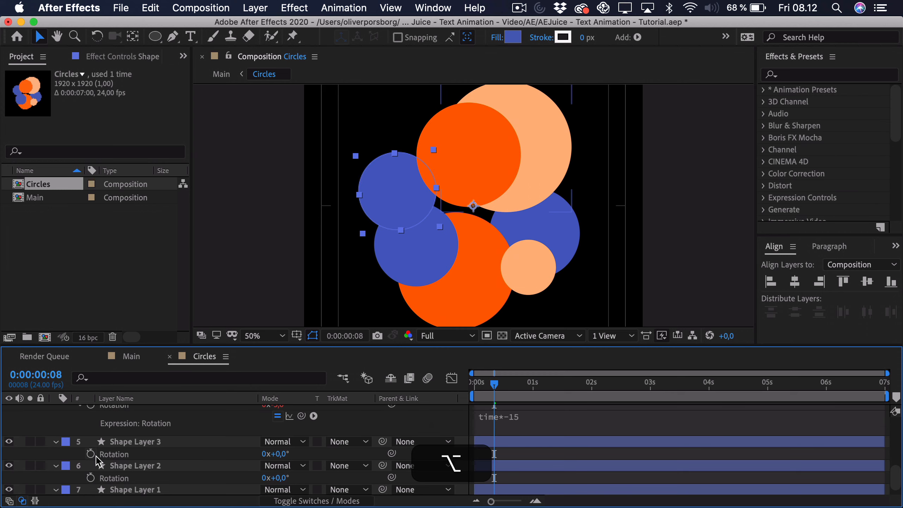
pyautogui.keyDown('alt'); pyautogui.click(91, 454); pyautogui.keyUp('alt')
pyautogui.press('super+alt+v')
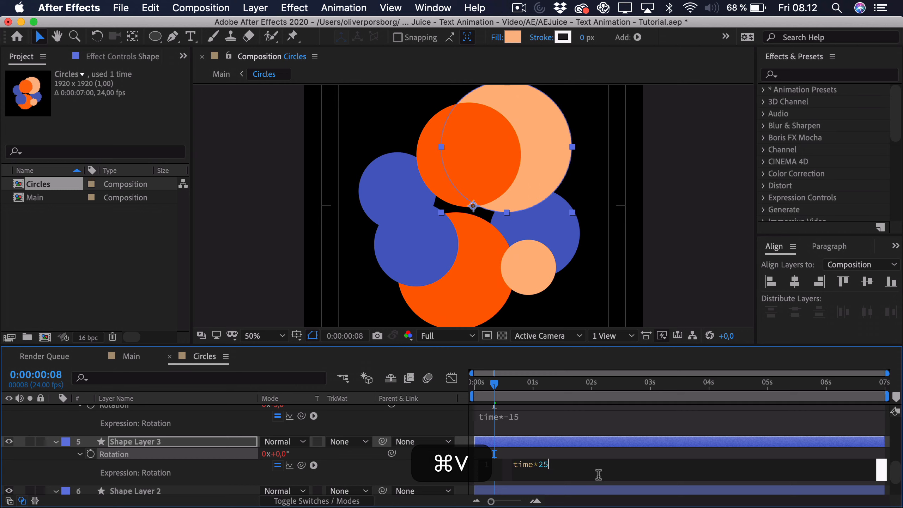
pyautogui.press('BackSpace')
pyautogui.press('BackSpace')
pyautogui.press('BackSpace')
pyautogui.write('18')
pyautogui.click(604, 457)
# Paste the copied expression onto Shape Layer 2's Rotation and change it to time*31.
pyautogui.scroll(-2, 359, 458)
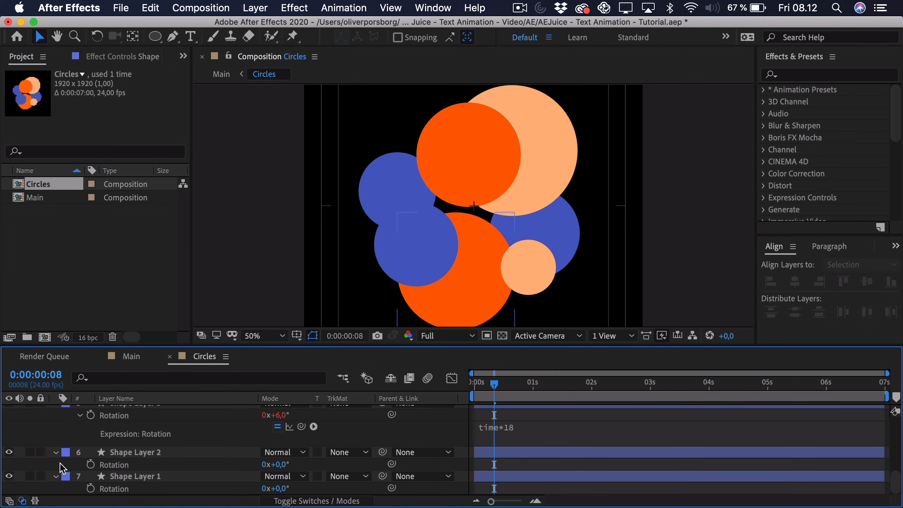
pyautogui.keyDown('alt'); pyautogui.click(91, 464); pyautogui.keyUp('alt')
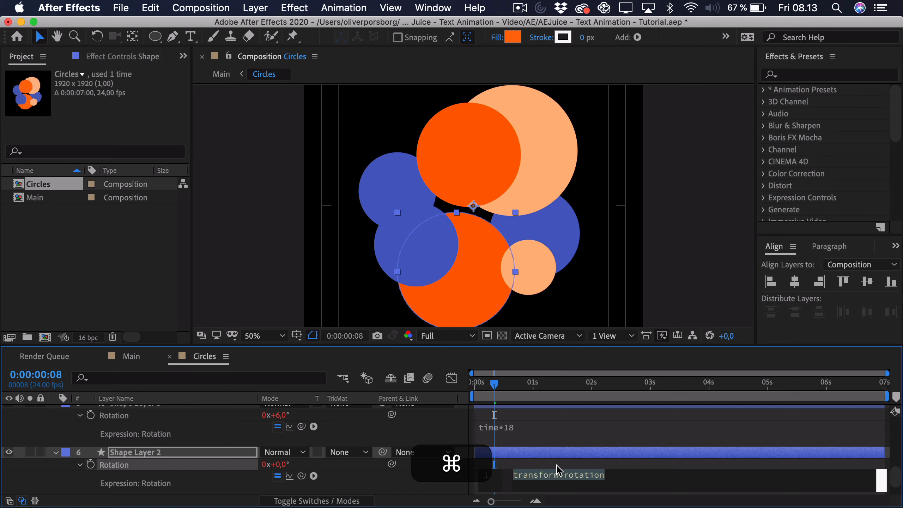
pyautogui.write('time*25')
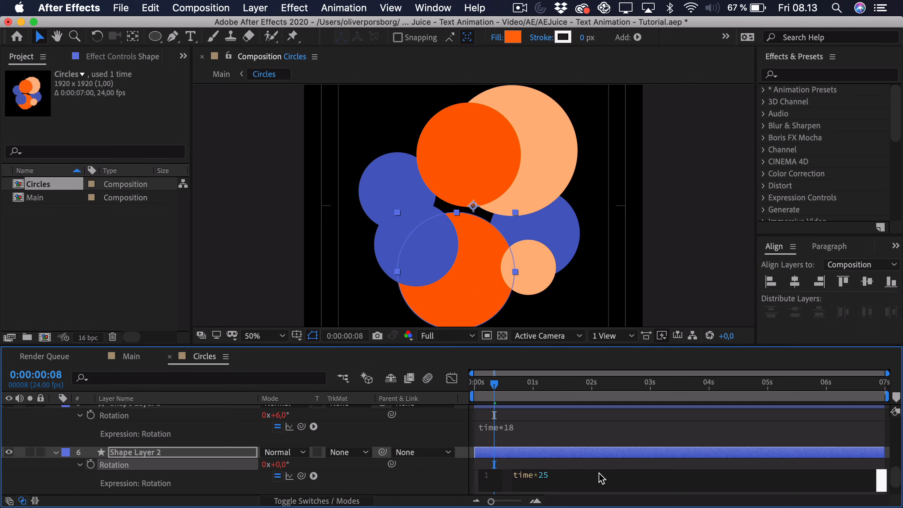
pyautogui.press('BackSpace')
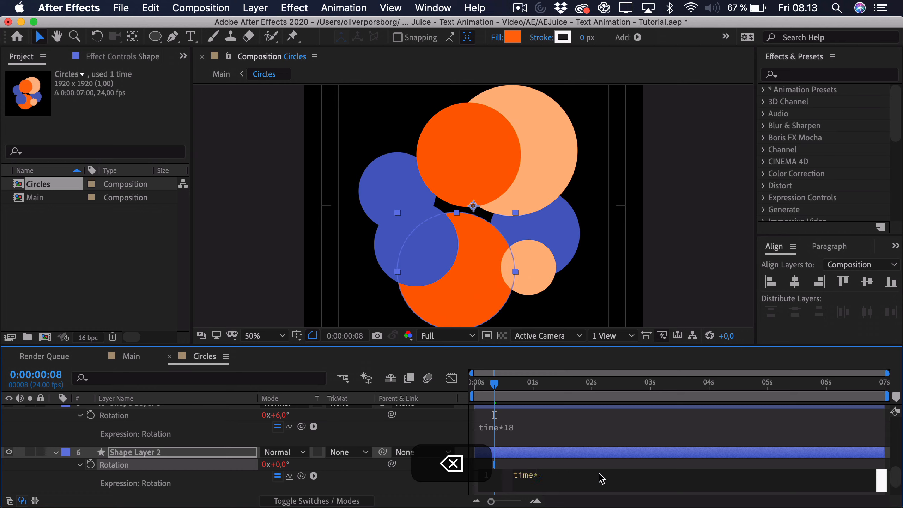
pyautogui.write('31')
pyautogui.click(579, 466)
# Paste the copied expression onto Shape Layer 1's Rotation, change it to time*-28 and preview all circles from the start.
pyautogui.scroll(-2, 319, 473)
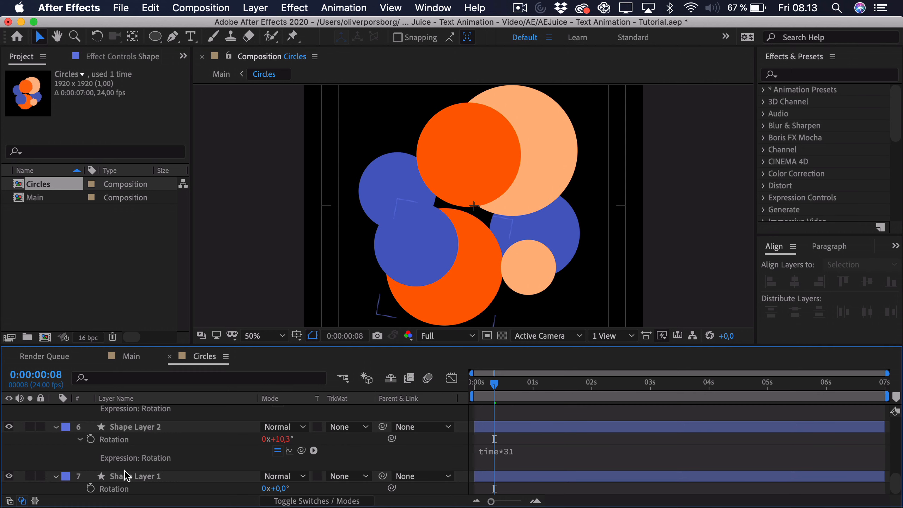
pyautogui.keyDown('alt'); pyautogui.click(93, 490); pyautogui.keyUp('alt')
pyautogui.write('time*25')
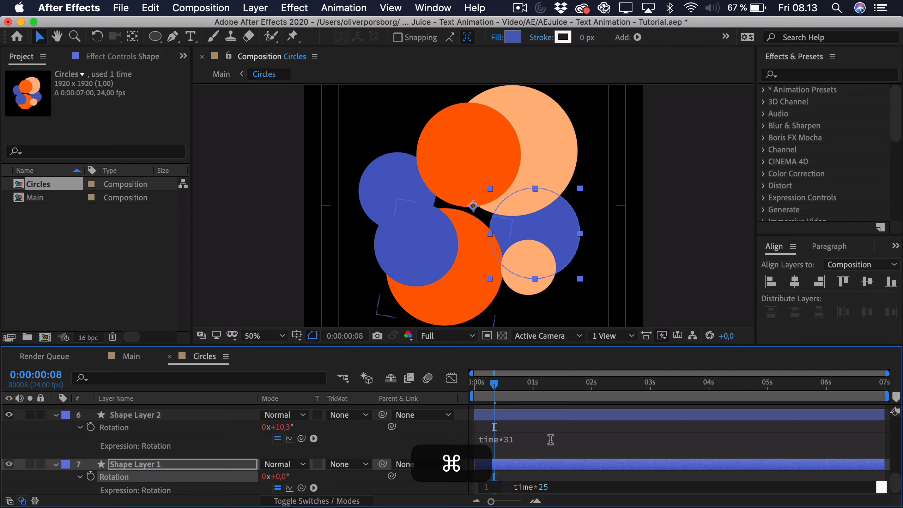
pyautogui.press('Left')
pyautogui.press('Left')
pyautogui.press('BackSpace')
pyautogui.write('8')
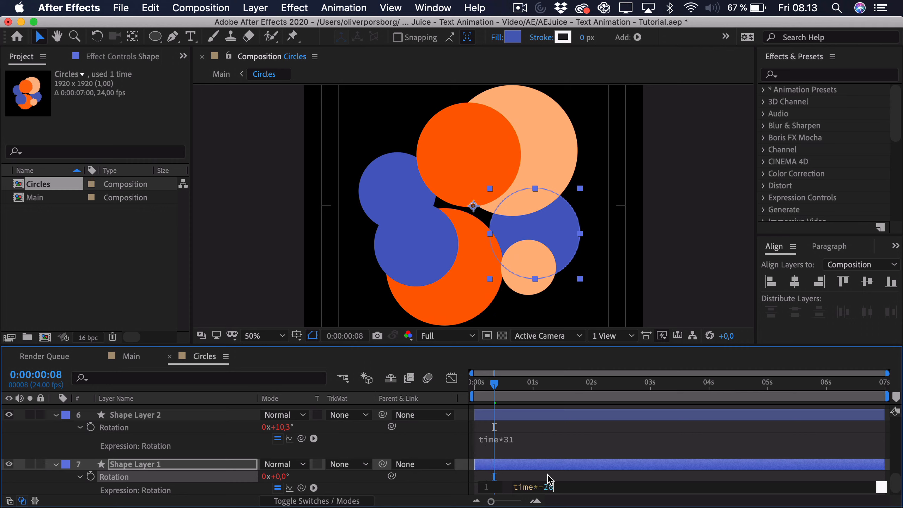
pyautogui.click(495, 427)
pyautogui.press('Home')
pyautogui.press('space')
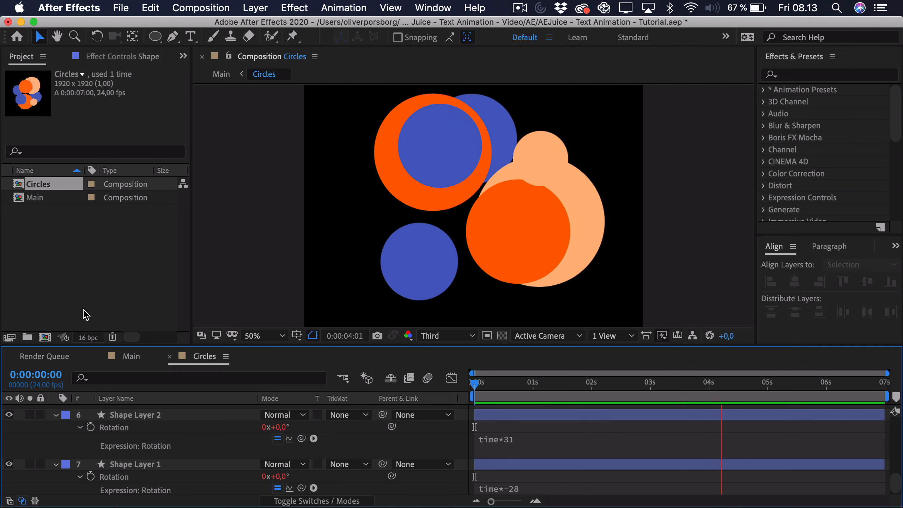
pyautogui.press('space')
# Change the Rotation expression of Shape Layer 5, the orange circle, to time*40 and preview the motion.
pyautogui.click(524, 245)
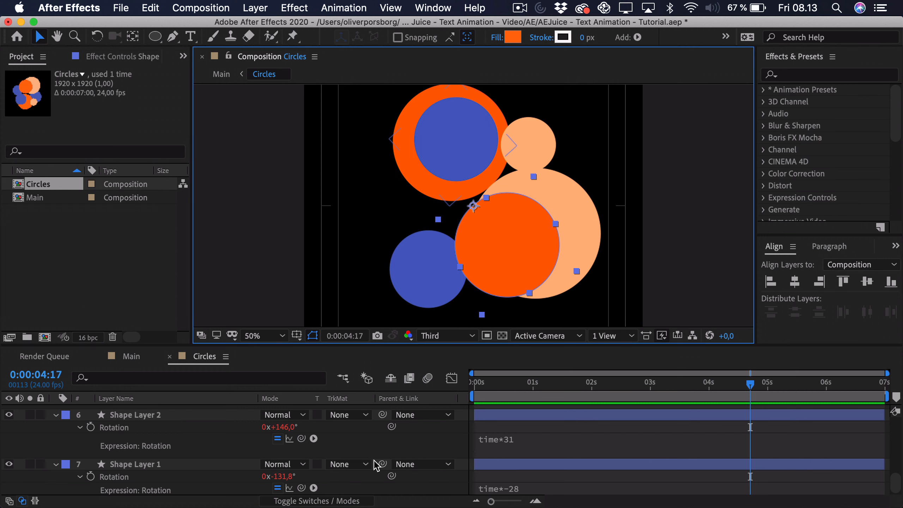
pyautogui.scroll(10, 376, 465)
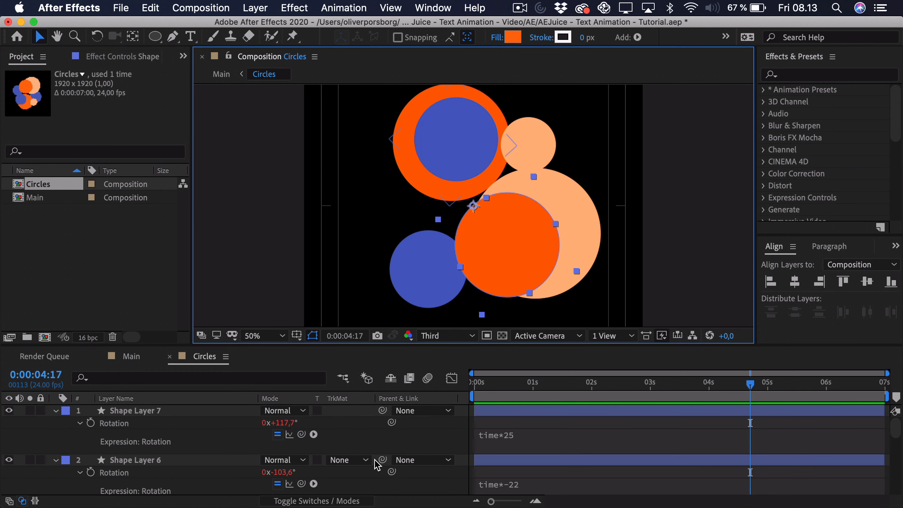
pyautogui.scroll(-4, 375, 465)
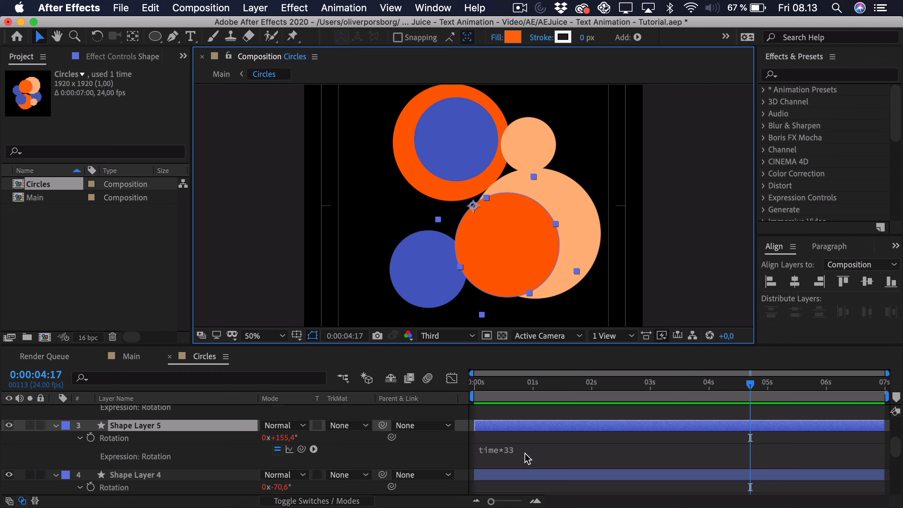
pyautogui.click(527, 458)
pyautogui.press('BackSpace')
pyautogui.press('BackSpace')
pyautogui.write('40')
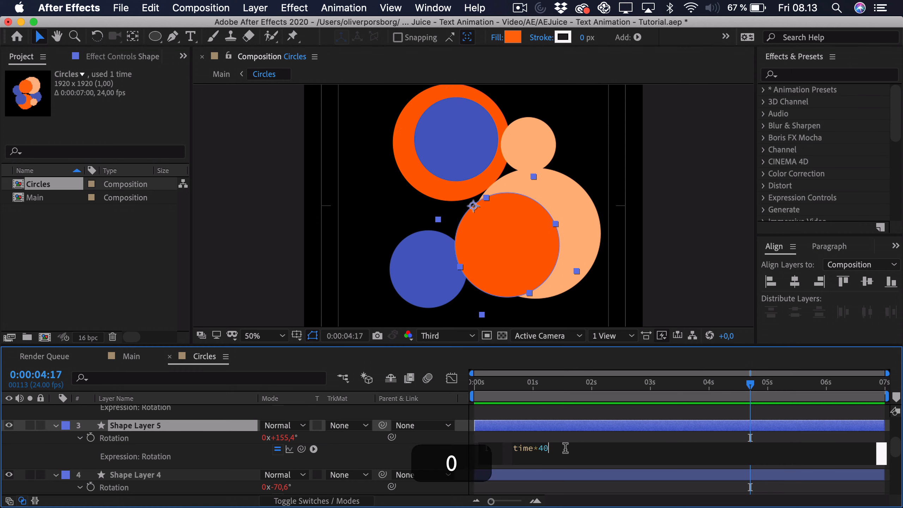
pyautogui.click(533, 404)
pyautogui.press('space')
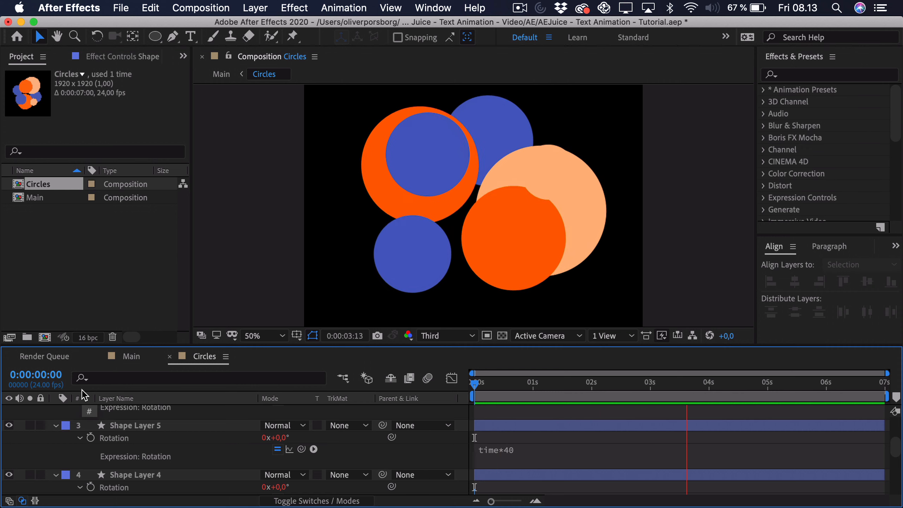
pyautogui.press('space')
# Add a starting offset to Shape Layer 5's Rotation by changing its expression to 10+time*40.
pyautogui.click(463, 258)
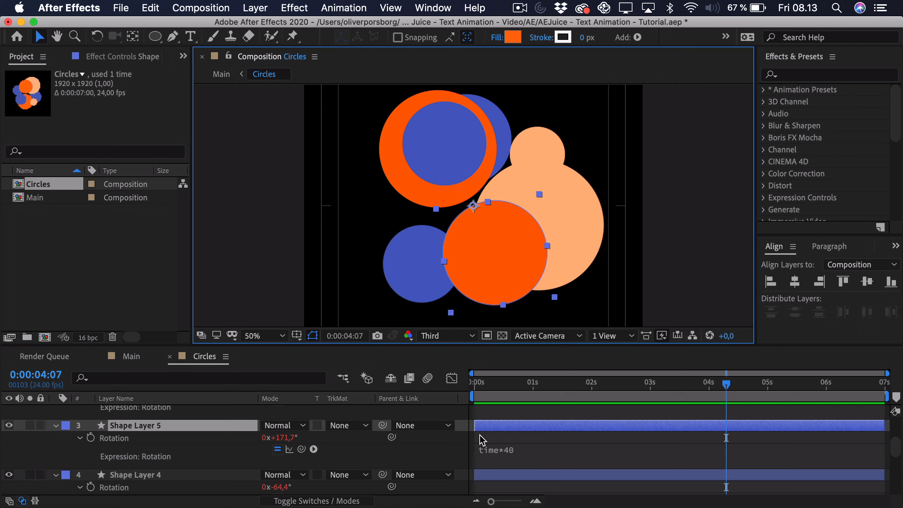
pyautogui.click(488, 452)
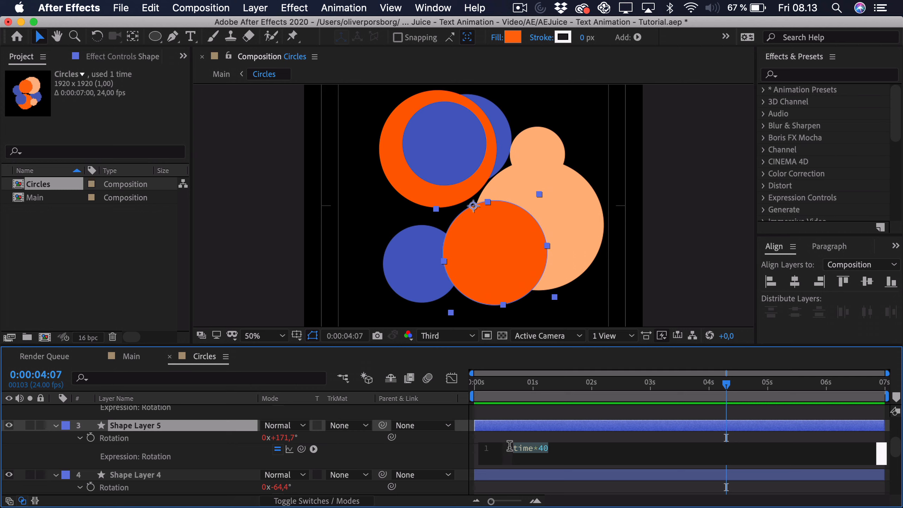
pyautogui.click(514, 449)
pyautogui.write('10+')
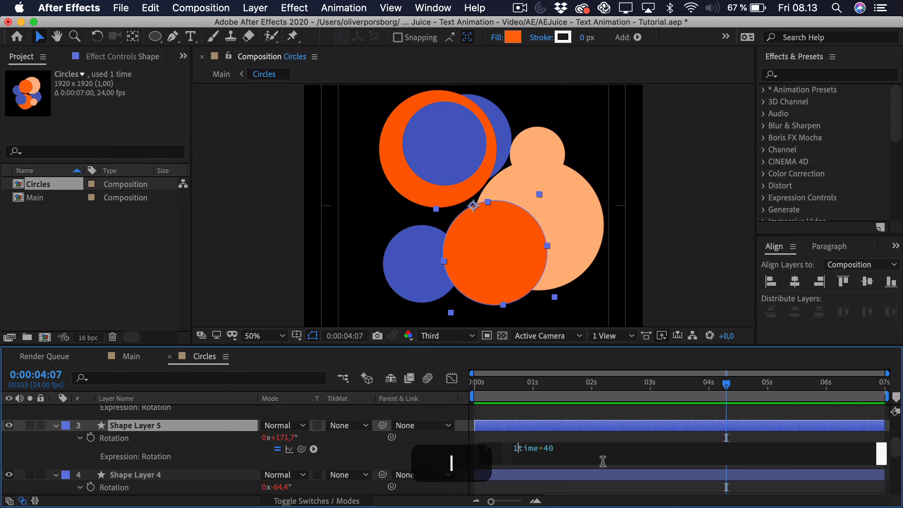
pyautogui.click(667, 441)
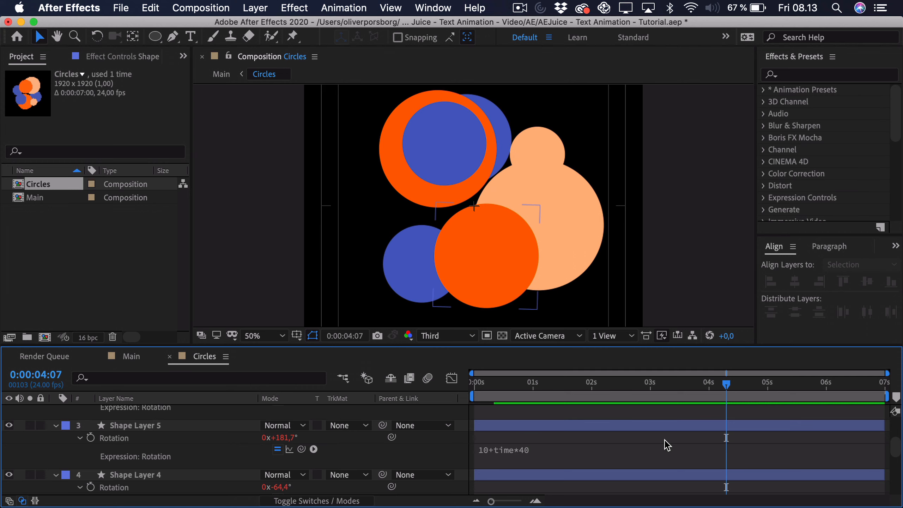
# Increase Shape Layer 5's rotation offset so its expression reads 40+time*40 and preview the motion.
pyautogui.click(486, 453)
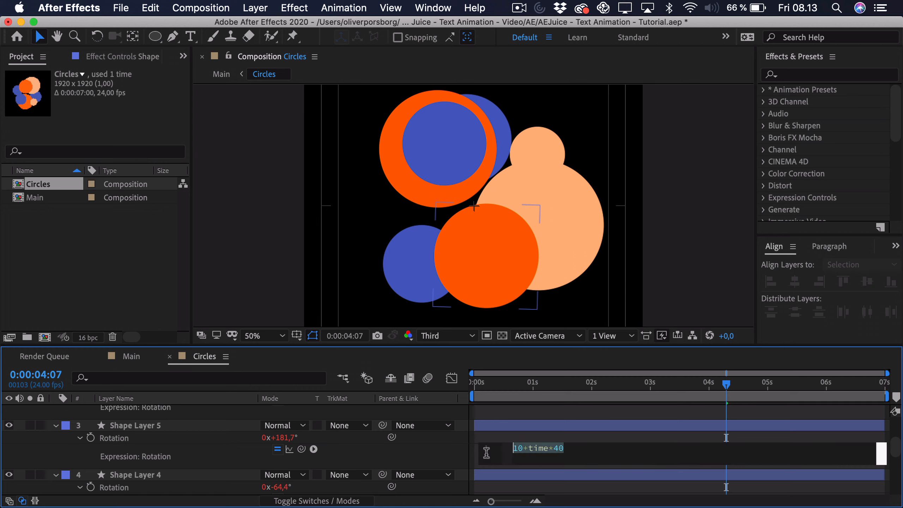
pyautogui.doubleClick(520, 448)
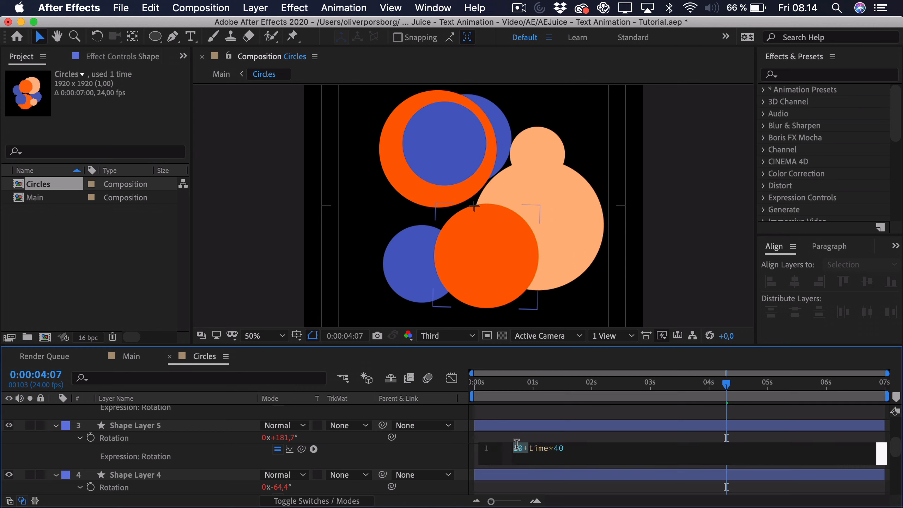
pyautogui.click(516, 447)
pyautogui.press('BackSpace')
pyautogui.write('4')
pyautogui.click(568, 396)
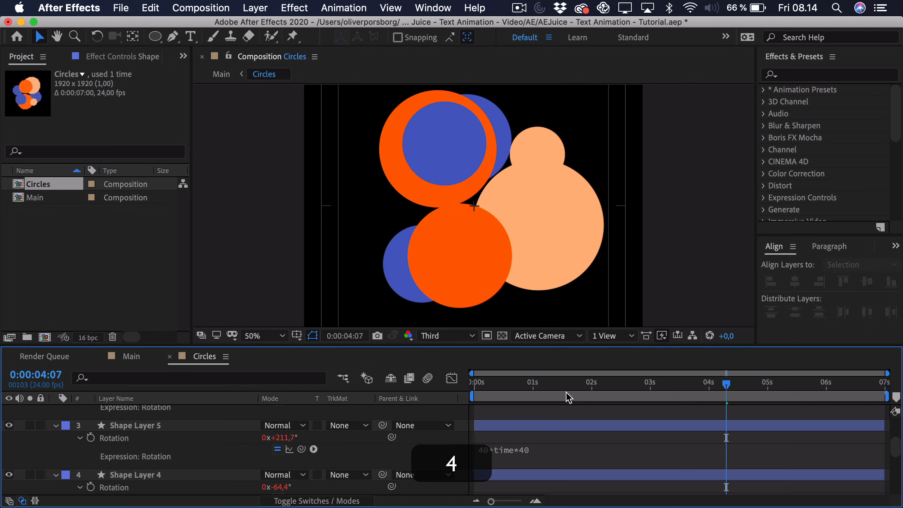
pyautogui.press('space')
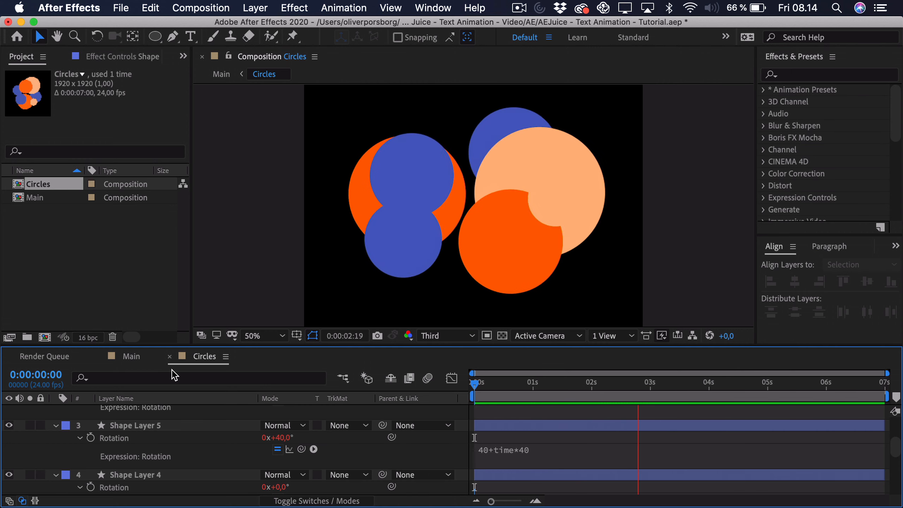
pyautogui.press('space')
# Collapse the revealed properties of all shape layers and move the current time to 0:00:00:11.
pyautogui.press('super+a')
pyautogui.press('u')
pyautogui.click(501, 387)
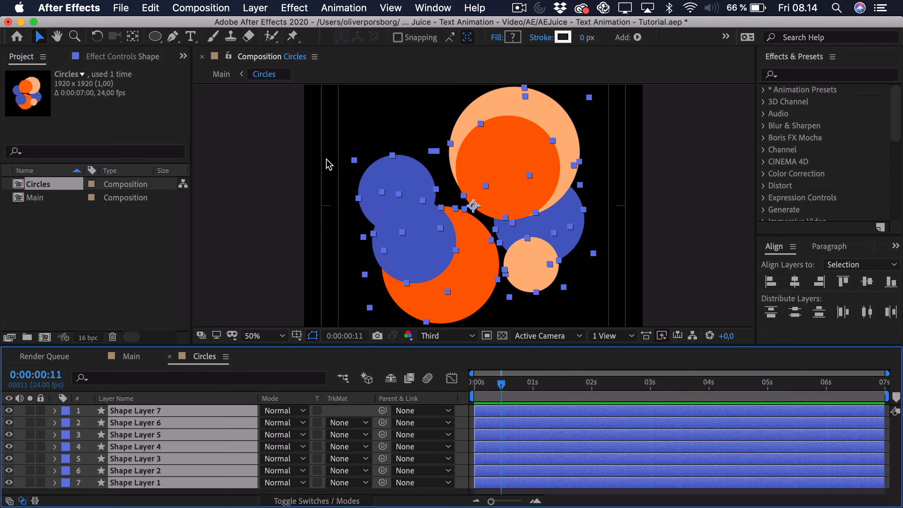
# Add an adjustment layer above the shape layers and rename it Gaussian Blur.
pyautogui.click(261, 5)
pyautogui.moveTo(269, 27)
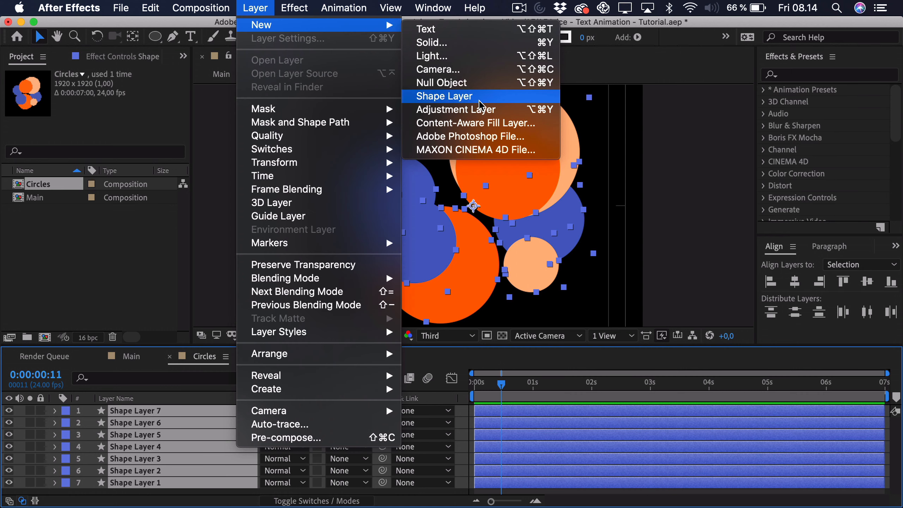
pyautogui.click(479, 111)
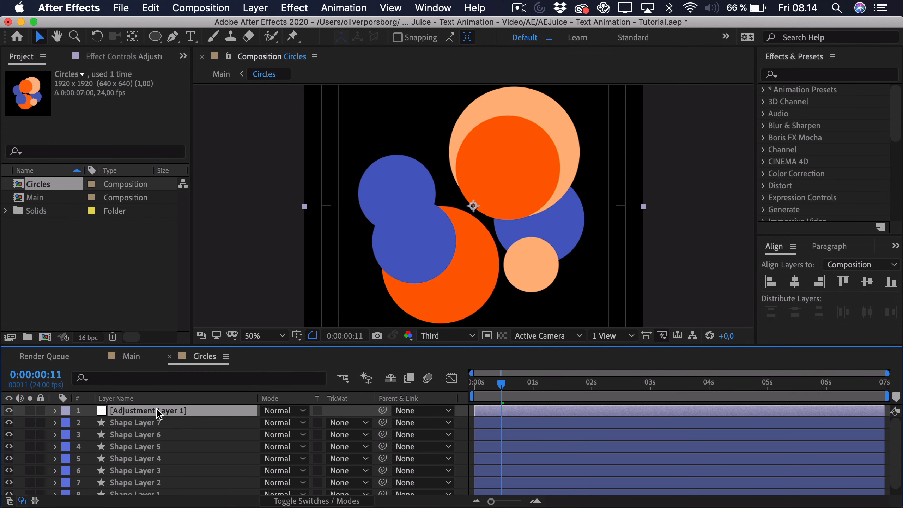
pyautogui.press('Return')
pyautogui.write('Gaussian Blur')
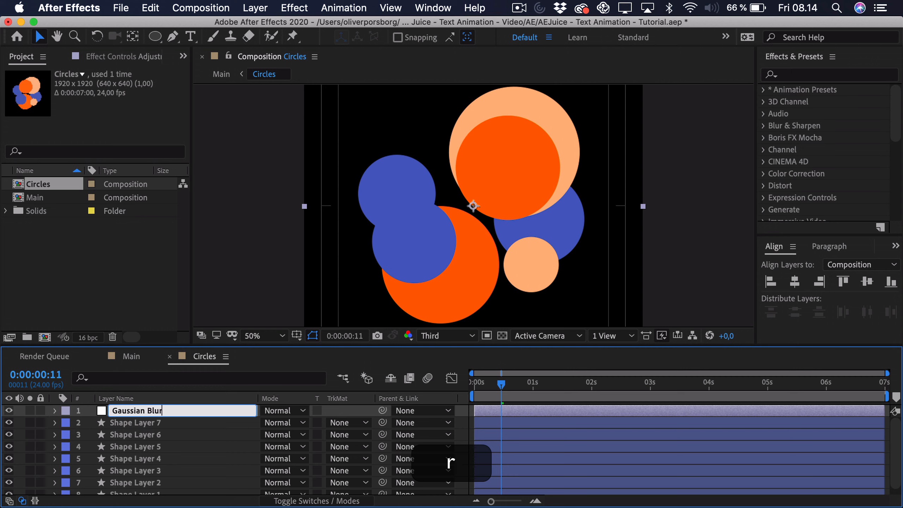
pyautogui.press('Return')
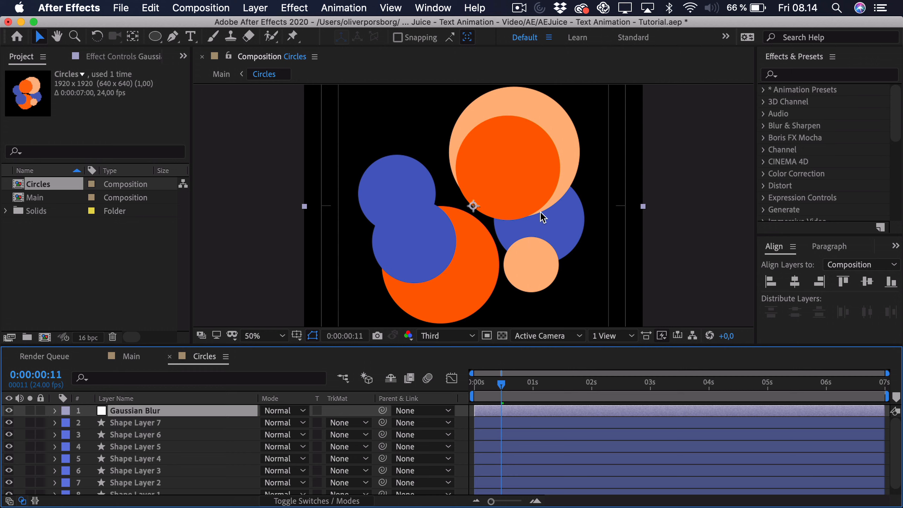
# Apply the Gaussian Blur effect to the Gaussian Blur adjustment layer and set its Blurriness to 224.
pyautogui.click(786, 75)
pyautogui.write('gaussian')
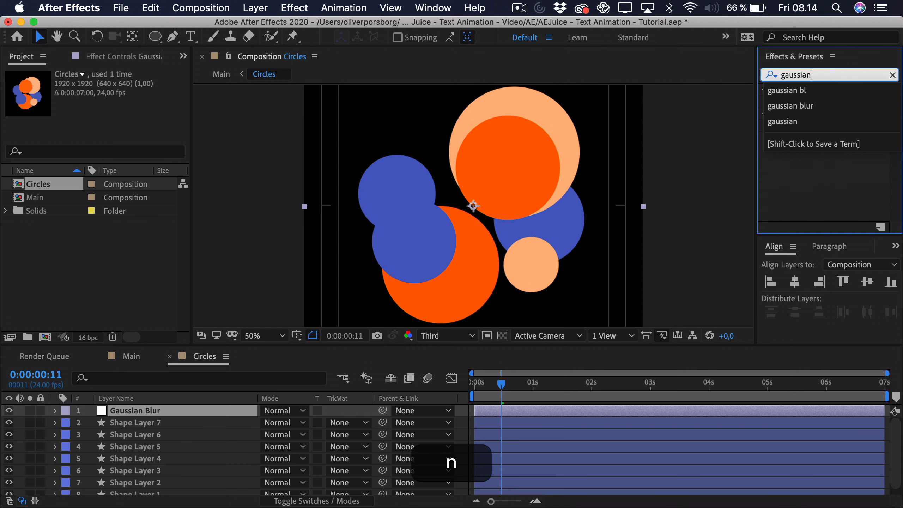
pyautogui.write(' blur')
pyautogui.moveTo(811, 104); pyautogui.dragTo(163, 414)
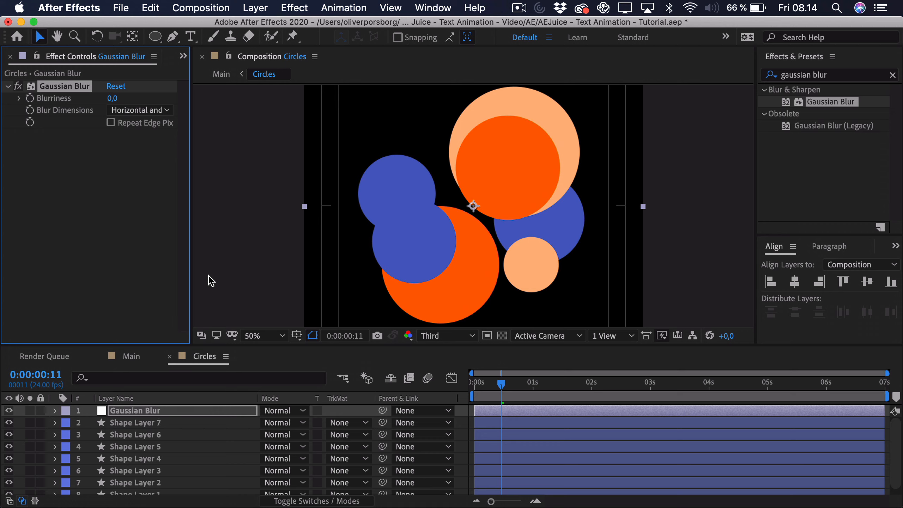
pyautogui.moveTo(112, 98); pyautogui.dragTo(610, 100)
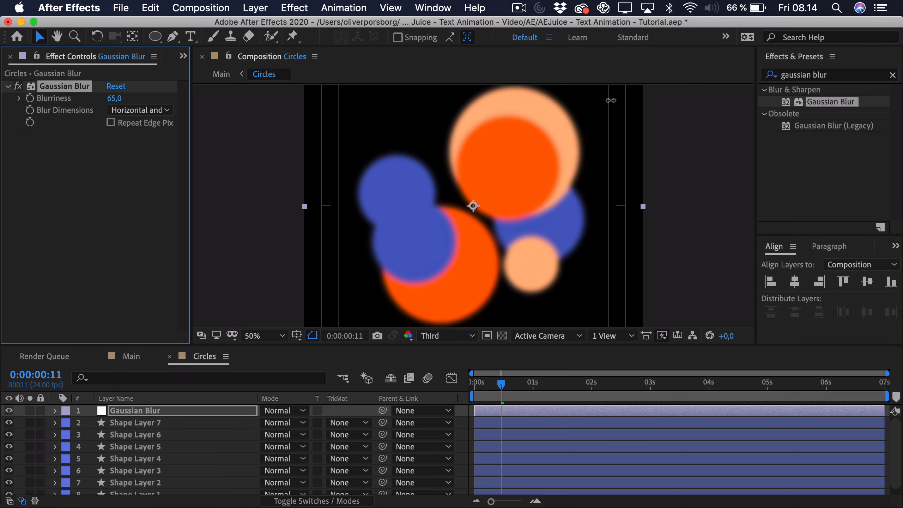
pyautogui.moveTo(115, 98); pyautogui.dragTo(648, 107)
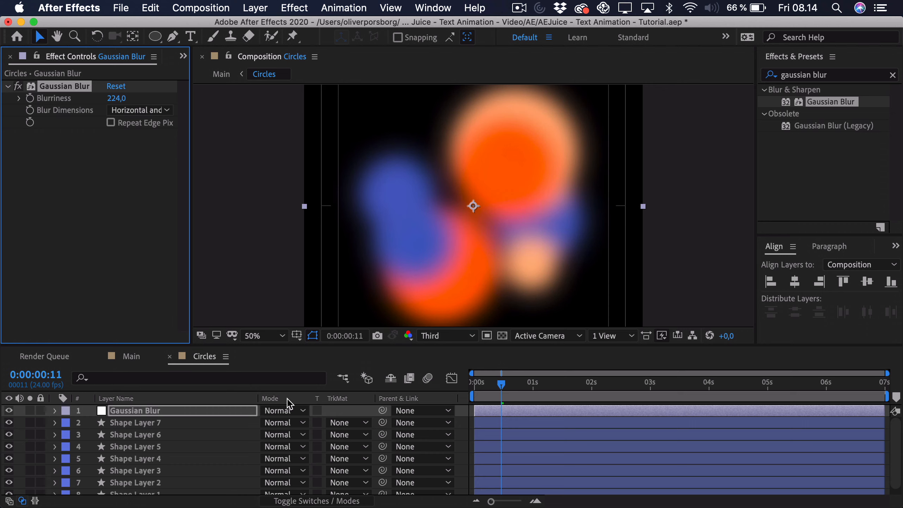
# In the Main composition, set the Main Circle layer's Opacity to 100% and fit the whole composition in the viewer.
pyautogui.click(134, 357)
pyautogui.press('.')
pyautogui.press('.')
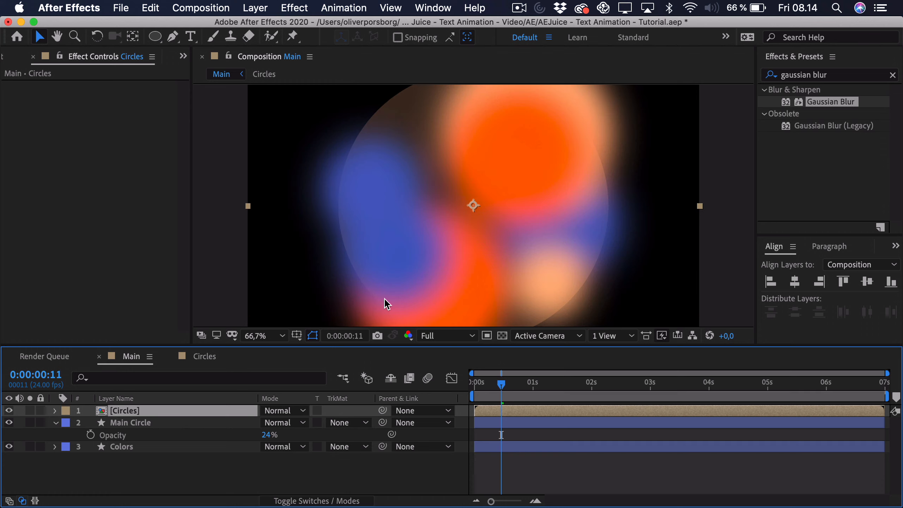
pyautogui.moveTo(265, 434); pyautogui.dragTo(512, 433)
pyautogui.click(274, 333)
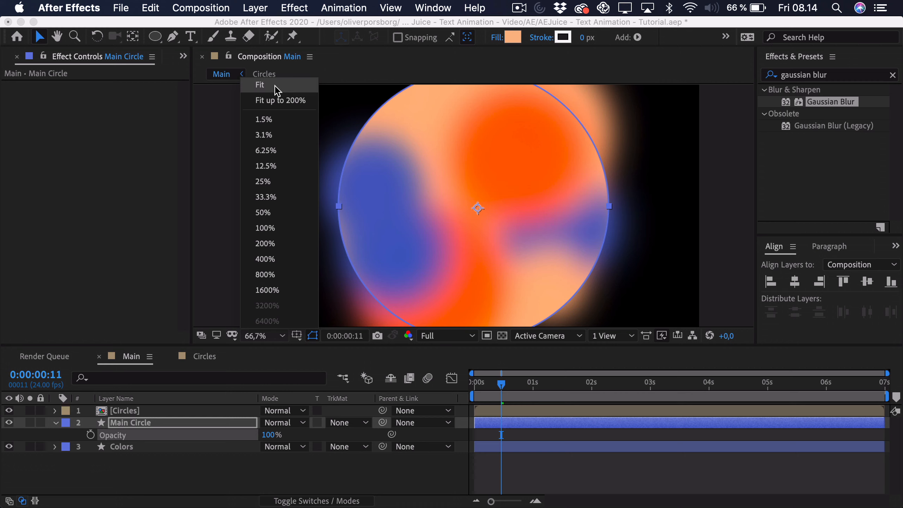
pyautogui.click(286, 100)
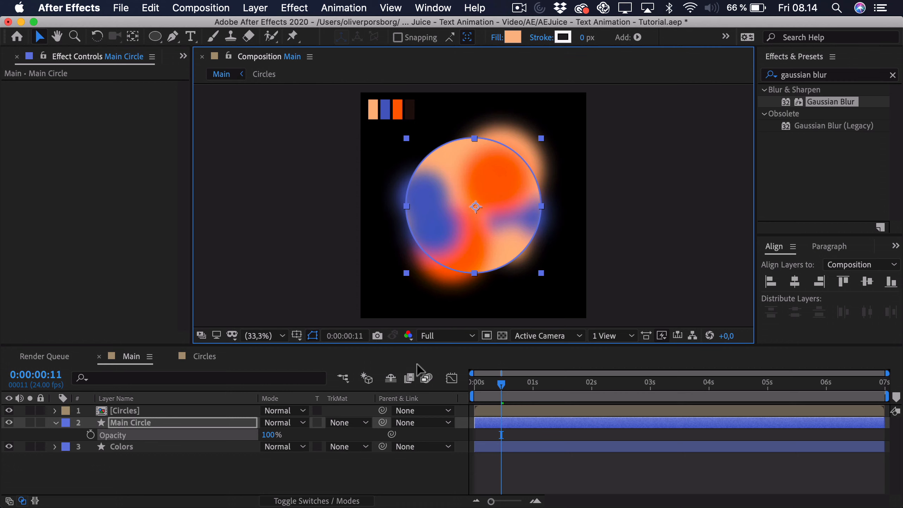
# Apply the Set Matte effect to the Circles layer and take the matte from the Main Circle layer.
pyautogui.click(263, 462)
pyautogui.click(217, 413)
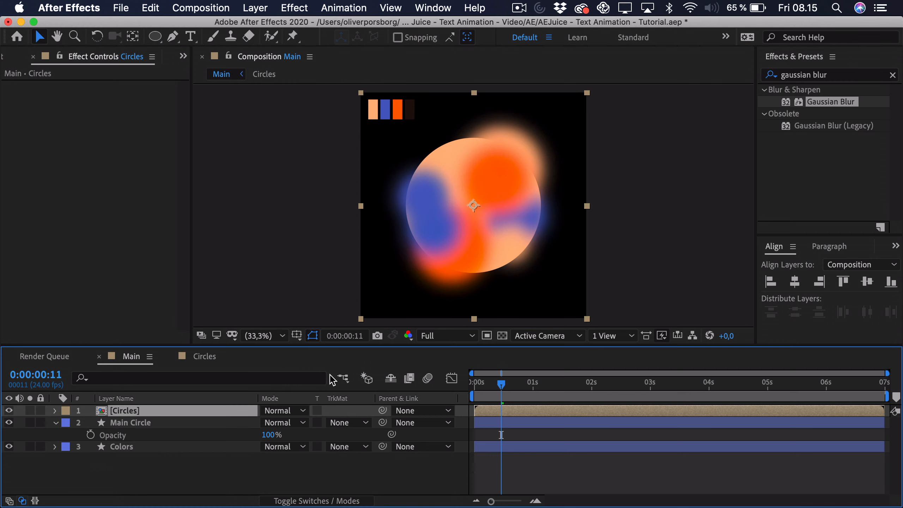
pyautogui.click(826, 76)
pyautogui.write('set matte')
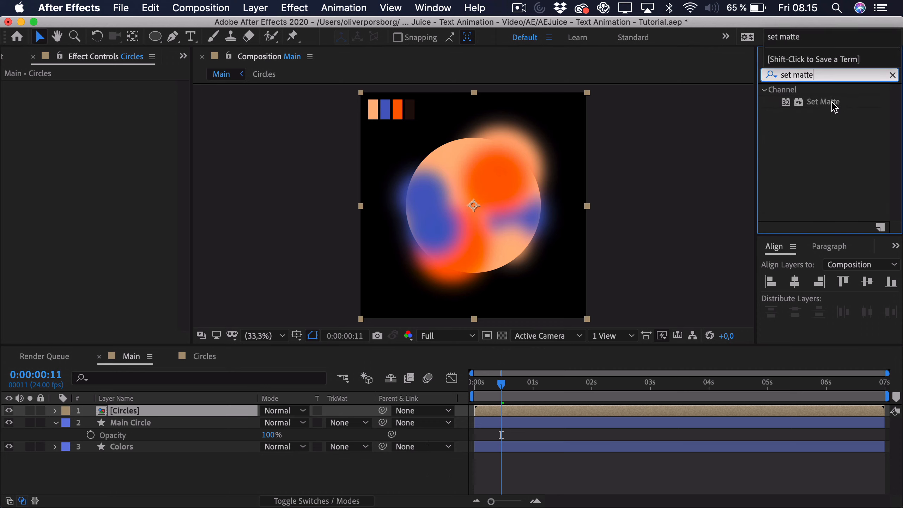
pyautogui.moveTo(833, 102); pyautogui.dragTo(169, 412)
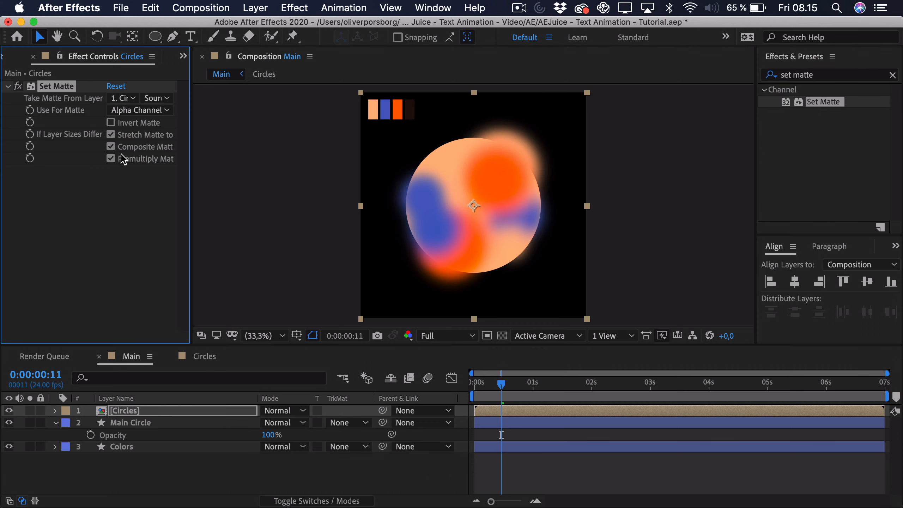
pyautogui.click(112, 100)
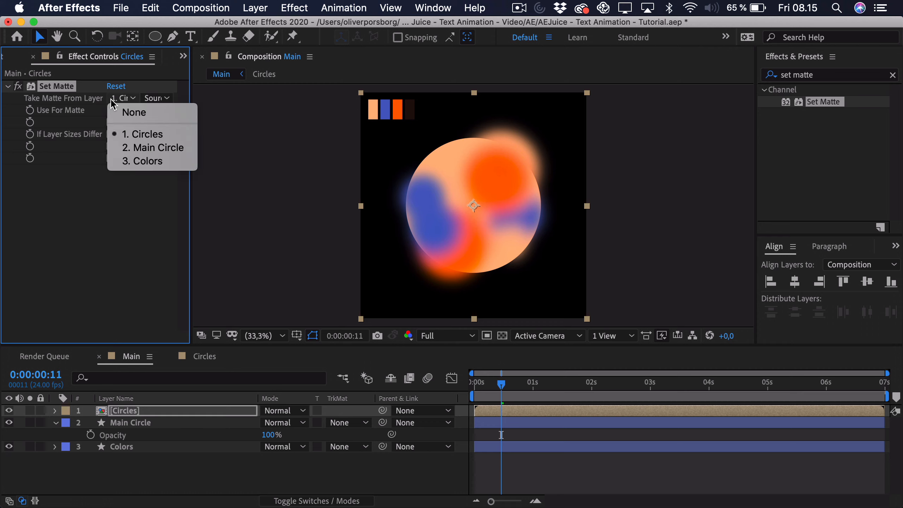
pyautogui.click(122, 147)
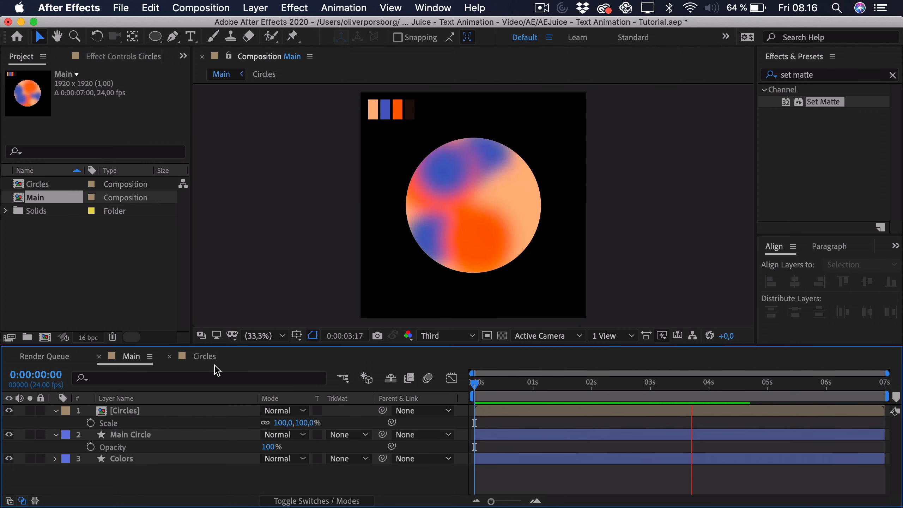
# In the Circles composition, set the Scale of Shape Layers 1 through 7 to 114%.
pyautogui.doubleClick(146, 410)
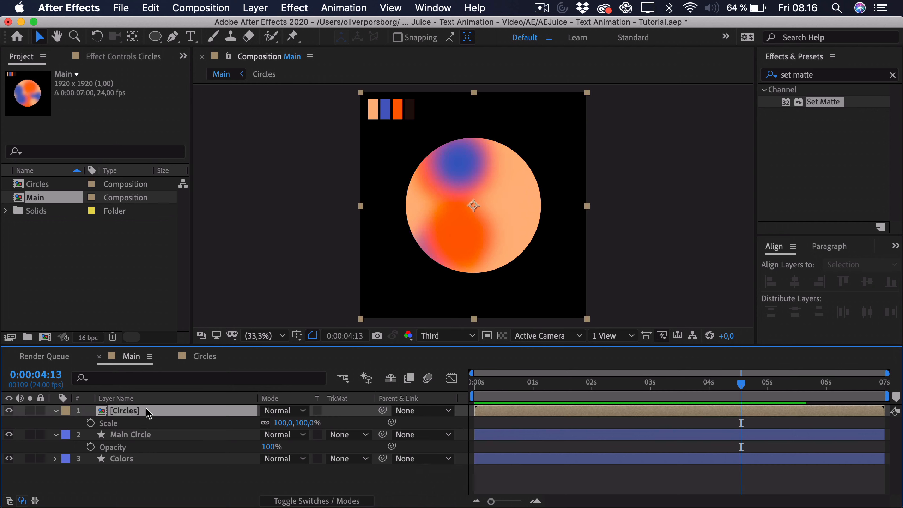
pyautogui.click(149, 423)
pyautogui.scroll(-1, 149, 426)
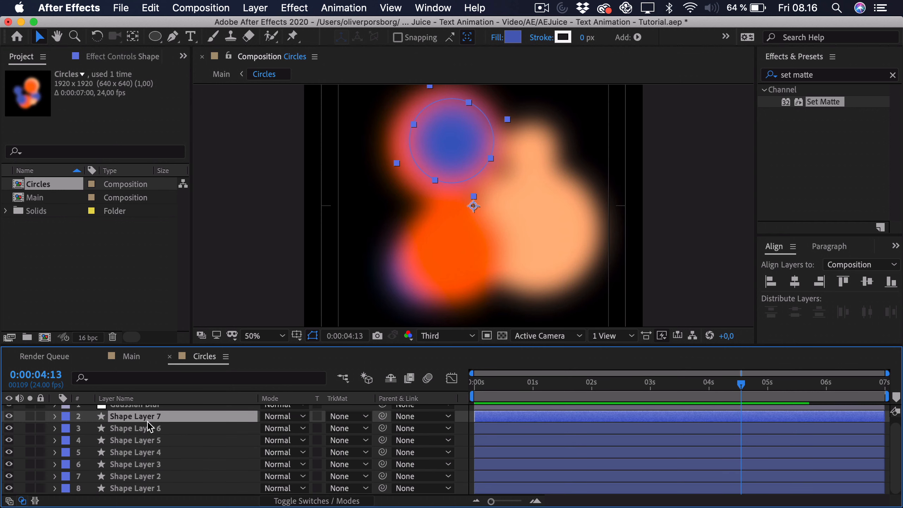
pyautogui.keyDown('shift'); pyautogui.click(150, 477); pyautogui.keyUp('shift')
pyautogui.keyDown('shift'); pyautogui.click(149, 489); pyautogui.keyUp('shift')
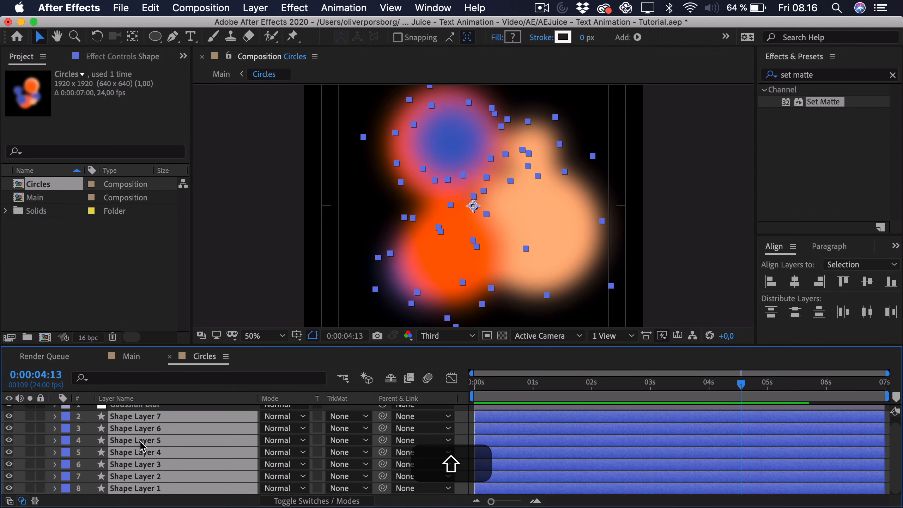
pyautogui.press('s')
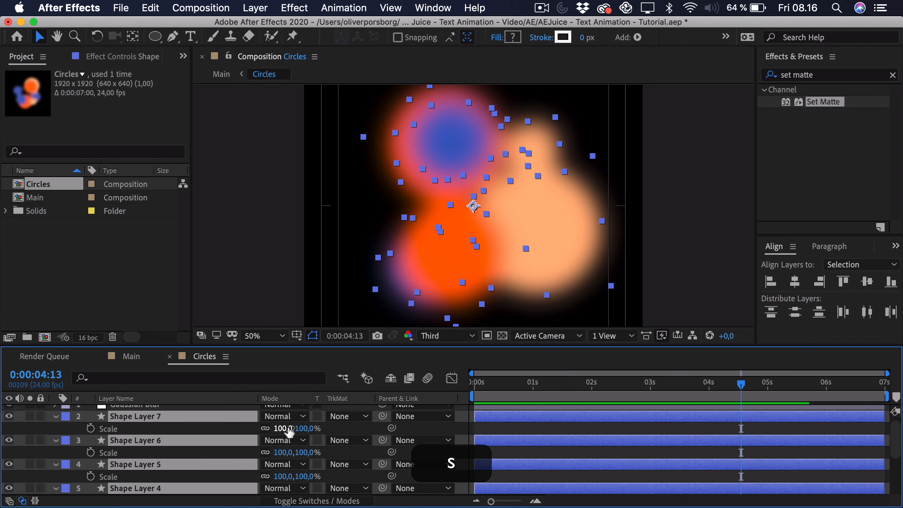
pyautogui.moveTo(284, 429); pyautogui.dragTo(299, 428)
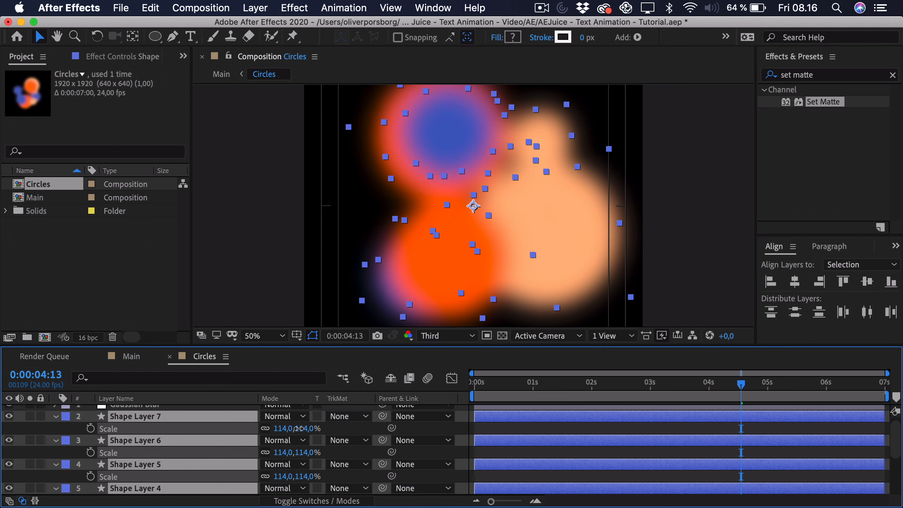
pyautogui.click(492, 432)
# Duplicate Shape Layer 4 and set the copy's Scale to 147%.
pyautogui.scroll(-2, 151, 464)
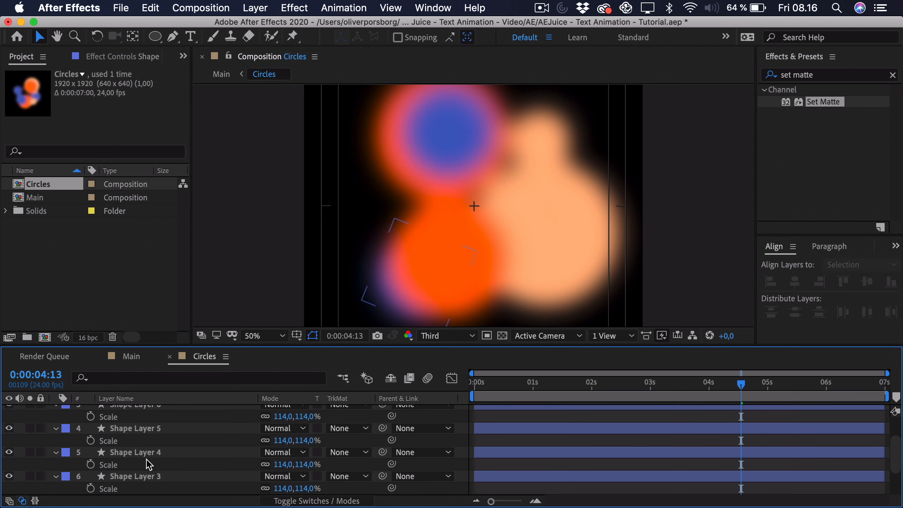
pyautogui.click(140, 452)
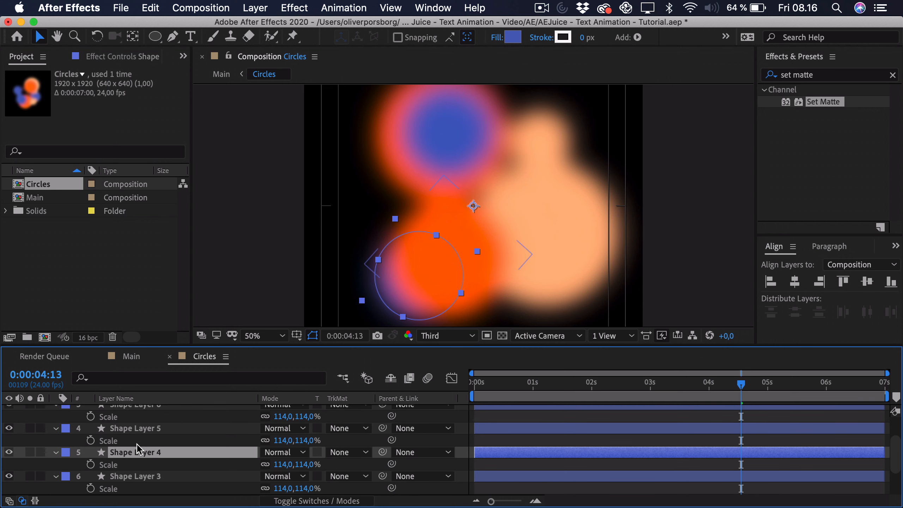
pyautogui.press('super+d')
pyautogui.press('s')
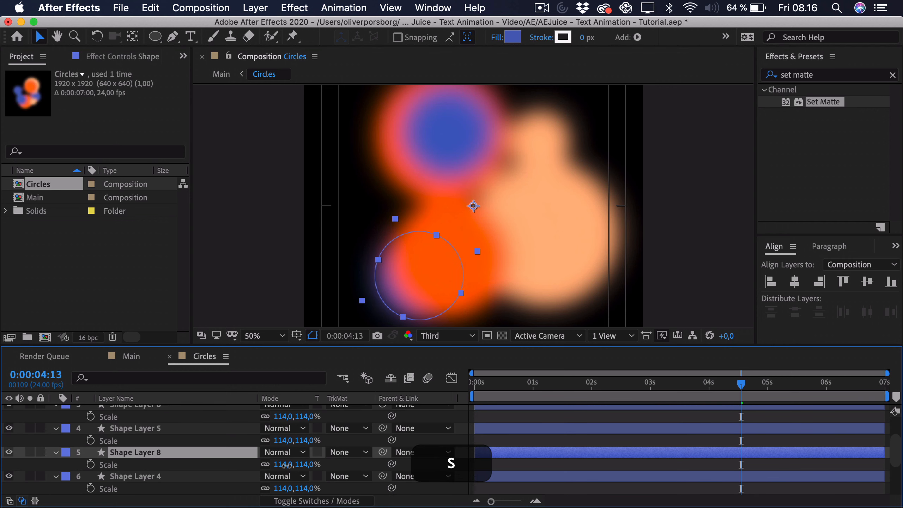
pyautogui.moveTo(286, 464); pyautogui.dragTo(302, 464)
pyautogui.press('Return')
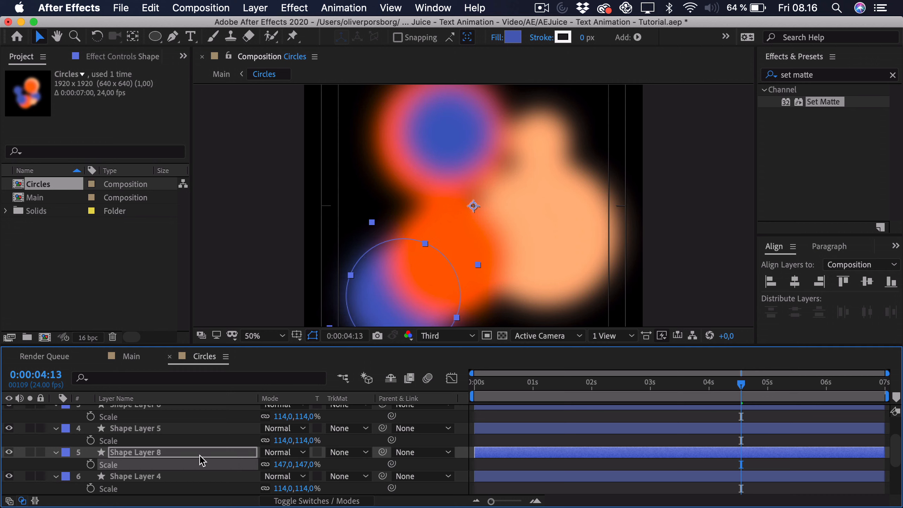
# Move Shape Layer 8 above Shape Layer 5, change its Rotation expression to time*19, and preview the animation.
pyautogui.moveTo(201, 458); pyautogui.dragTo(167, 457)
pyautogui.scroll(-2, 178, 449)
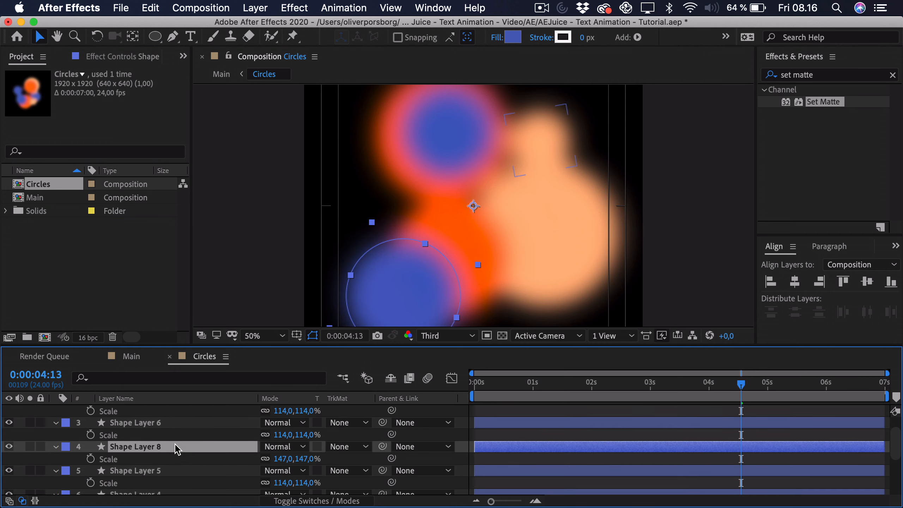
pyautogui.press('r')
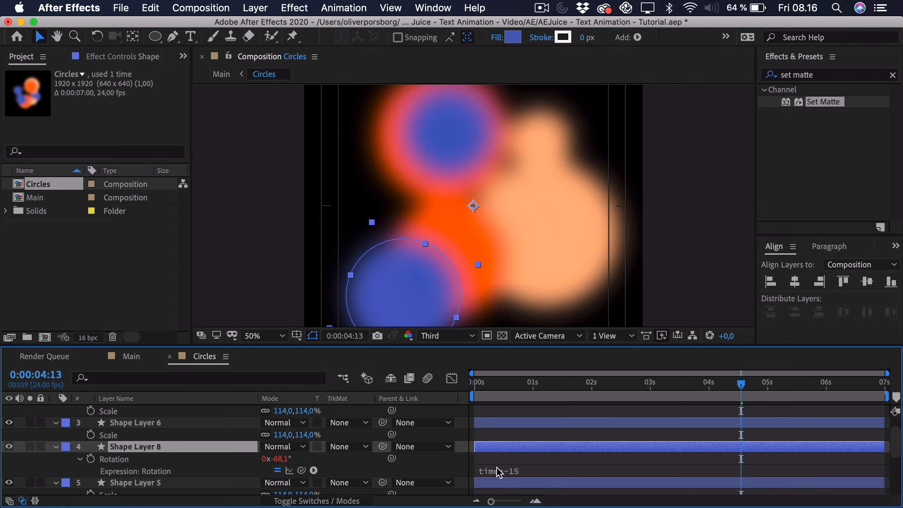
pyautogui.click(499, 472)
pyautogui.click(561, 469)
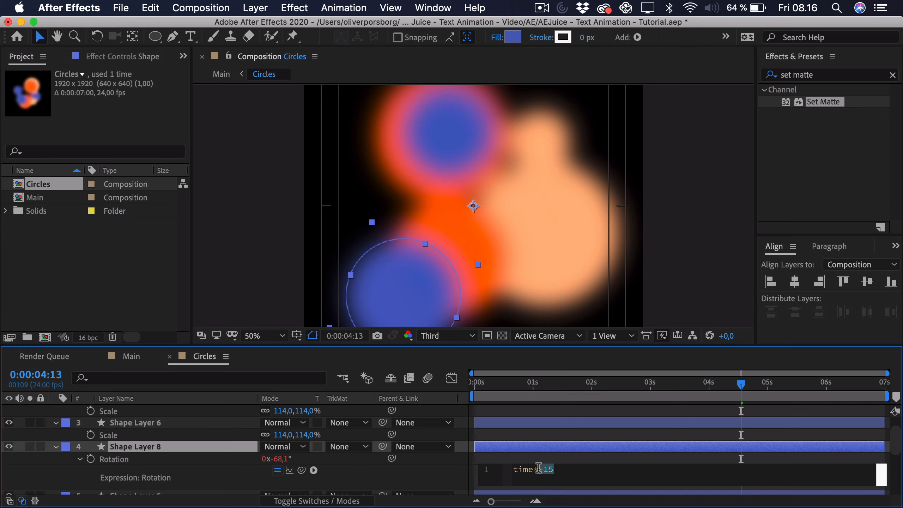
pyautogui.write('19')
pyautogui.click(542, 458)
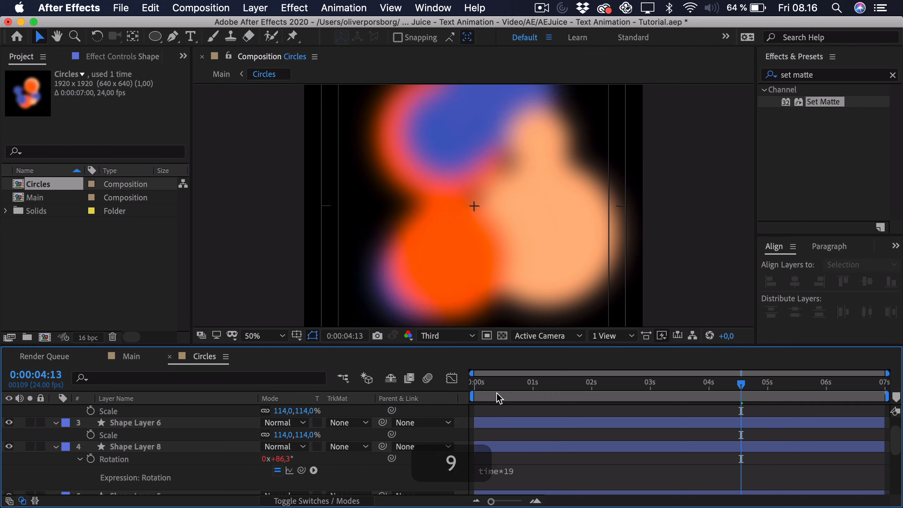
pyautogui.moveTo(493, 385); pyautogui.dragTo(341, 334)
pyautogui.press('space')
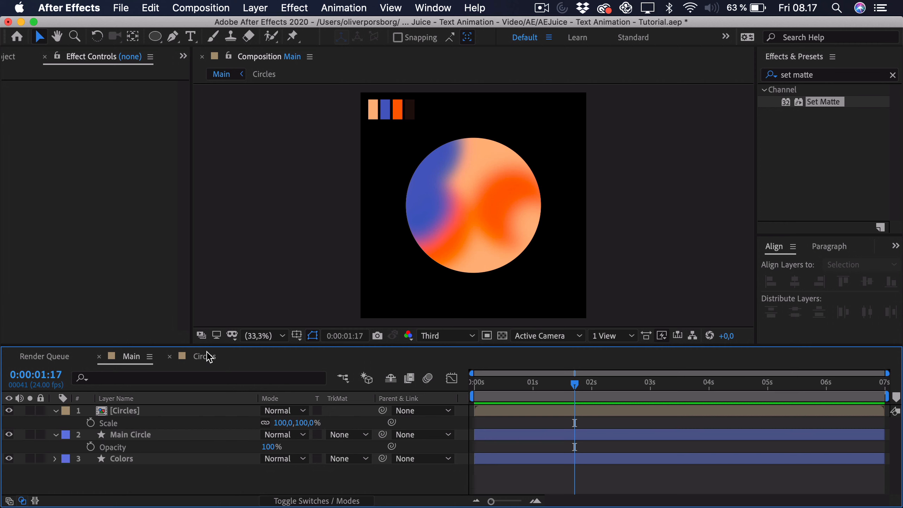
# Raise the Gaussian Blur layer's Blurriness to about 300 in the Circles composition and check the motion in Main up to 0:00:01:12.
pyautogui.click(210, 357)
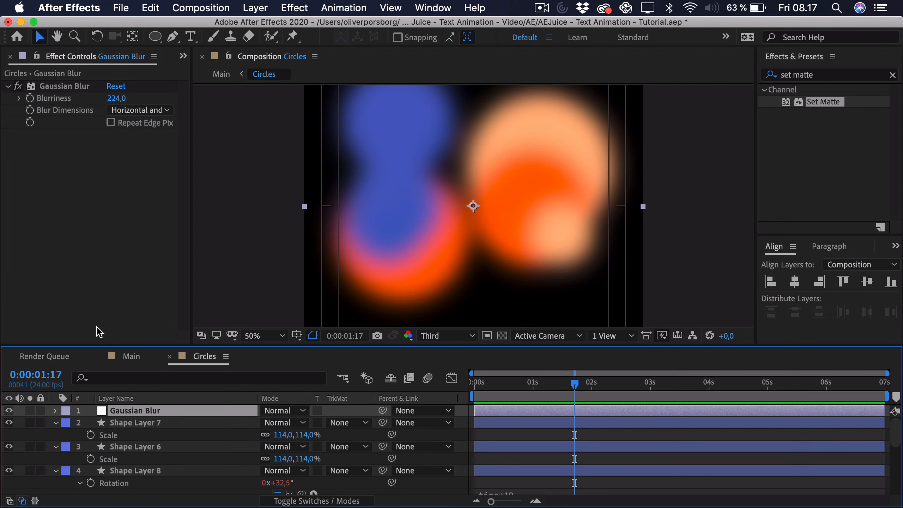
pyautogui.click(149, 88)
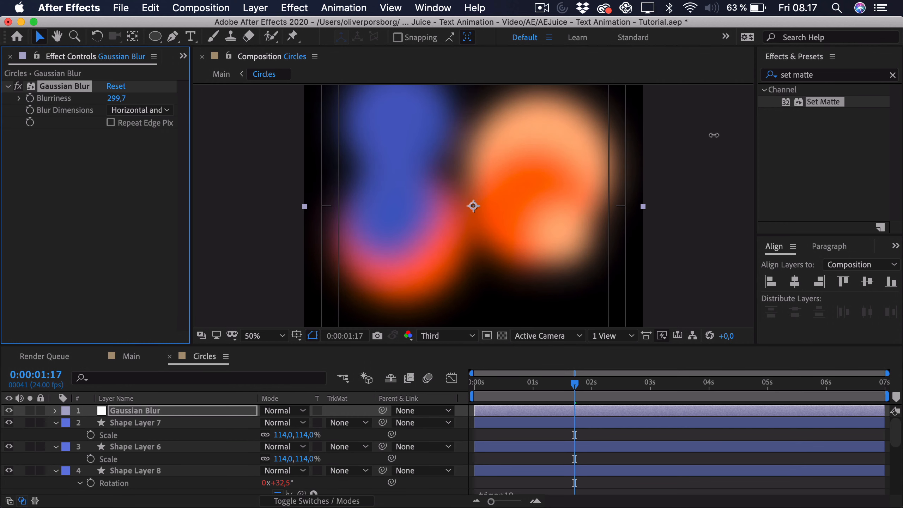
pyautogui.click(132, 361)
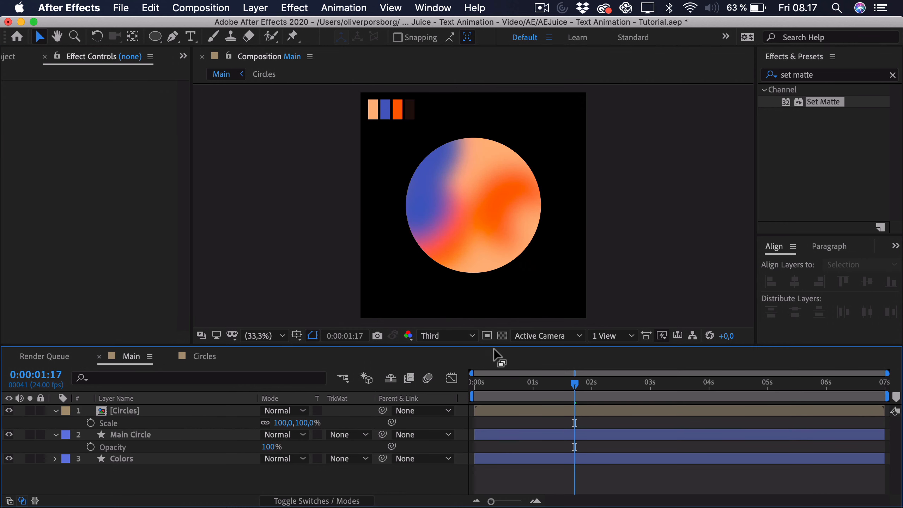
pyautogui.click(494, 380)
pyautogui.moveTo(512, 393); pyautogui.dragTo(563, 394)
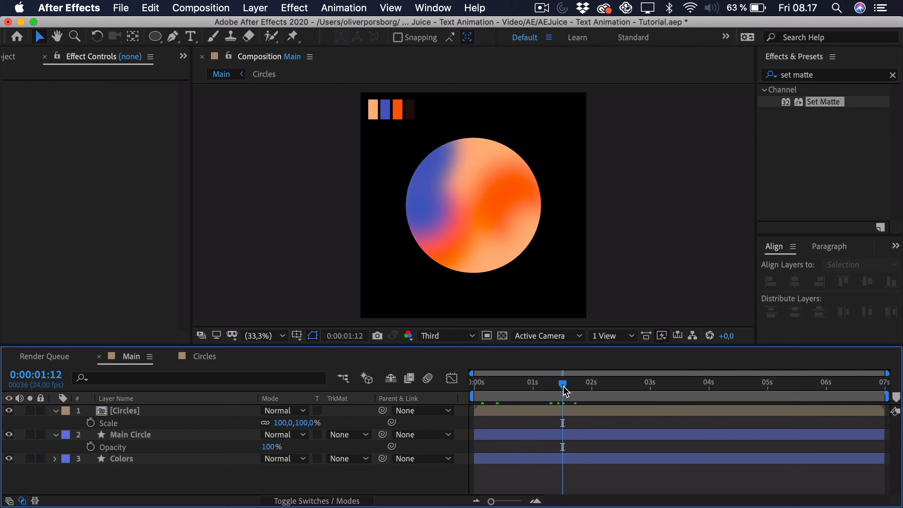
# Pre-compose the Circles and Main Circle layers into a new composition named Main Circle.
pyautogui.click(125, 434)
pyautogui.keyDown('shift'); pyautogui.click(138, 412); pyautogui.keyUp('shift')
pyautogui.rightClick(138, 414)
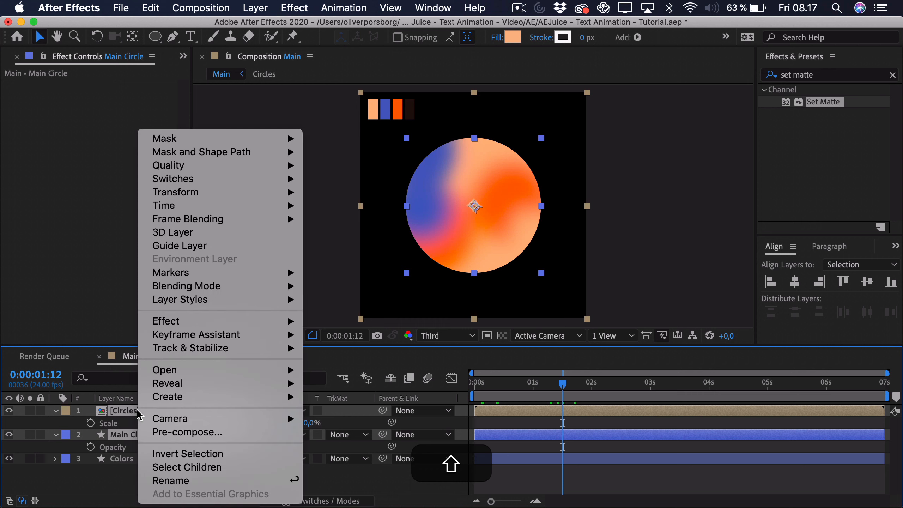
pyautogui.click(166, 431)
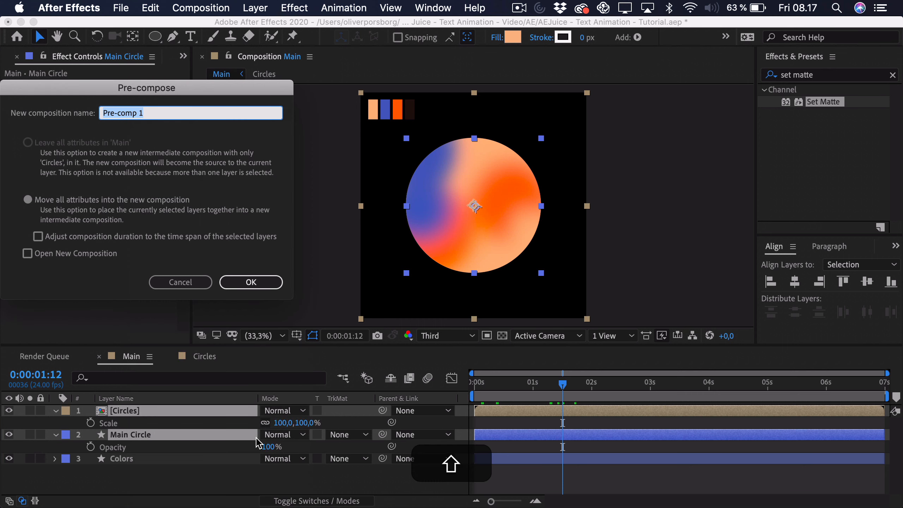
pyautogui.write('Main Circle')
pyautogui.press('Return')
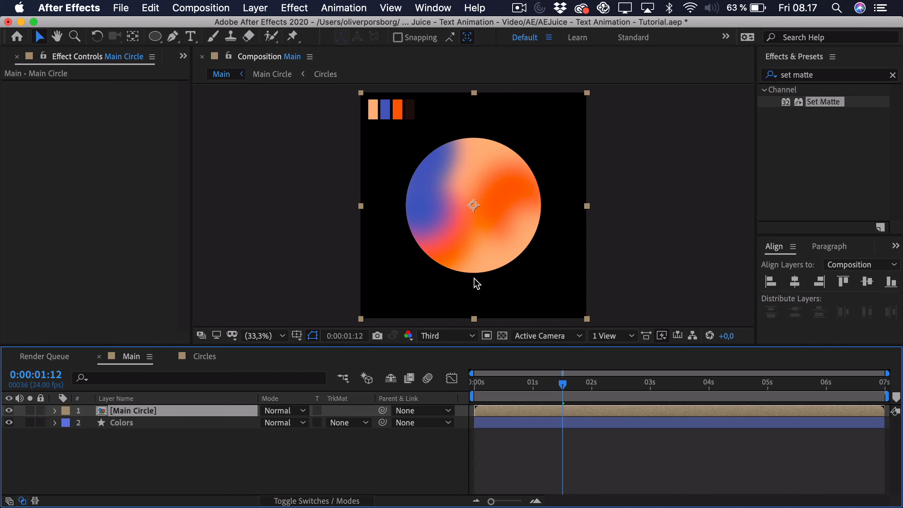
# Create a new full-size solid named BG in the Main composition, using the light orange sampled from the first colour swatch.
pyautogui.click(362, 441)
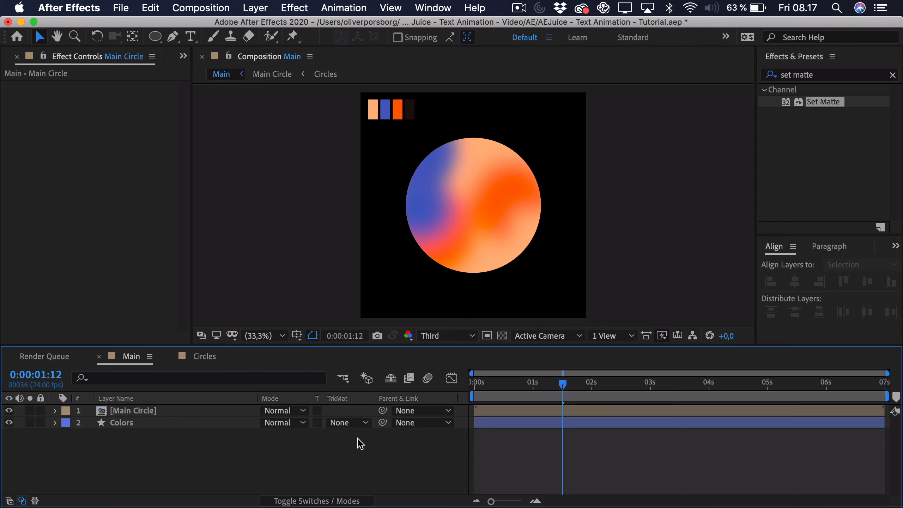
pyautogui.click(249, 8)
pyautogui.moveTo(259, 23)
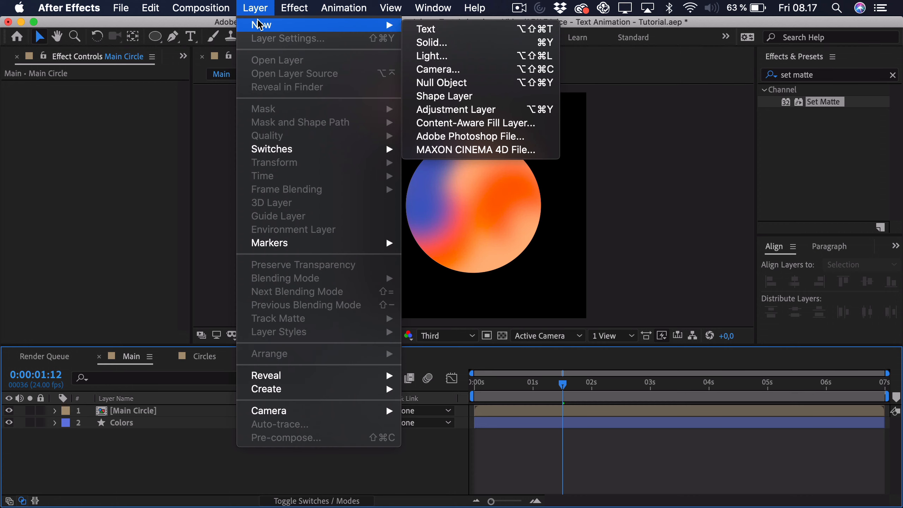
pyautogui.click(428, 41)
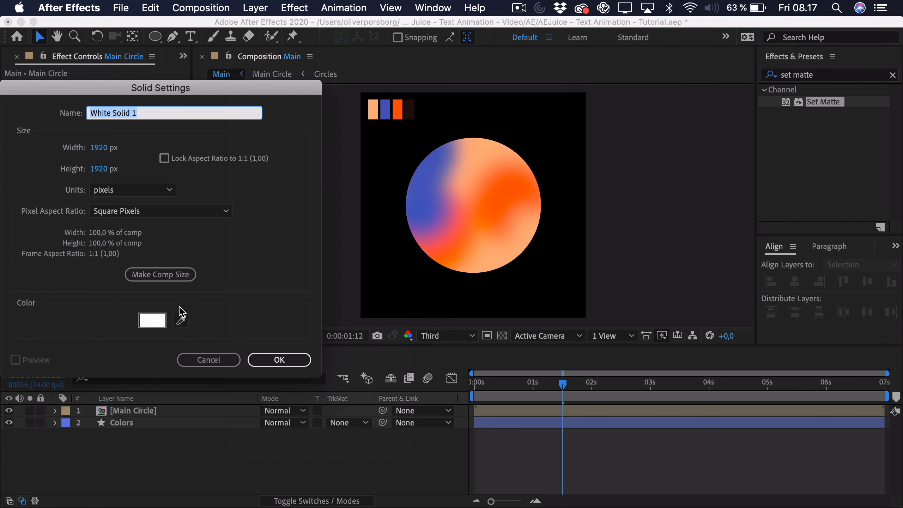
pyautogui.click(182, 321)
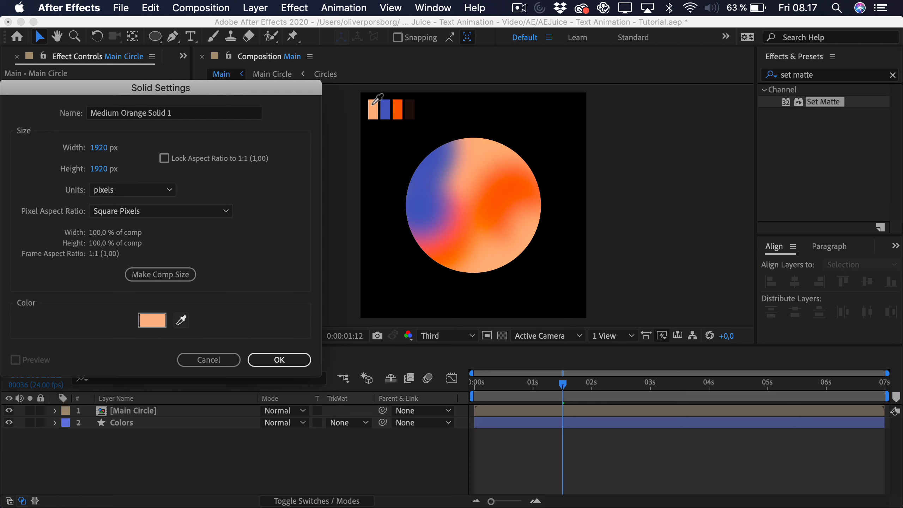
pyautogui.click(200, 114)
pyautogui.write('BG')
pyautogui.hotkey('shift', 'Return')
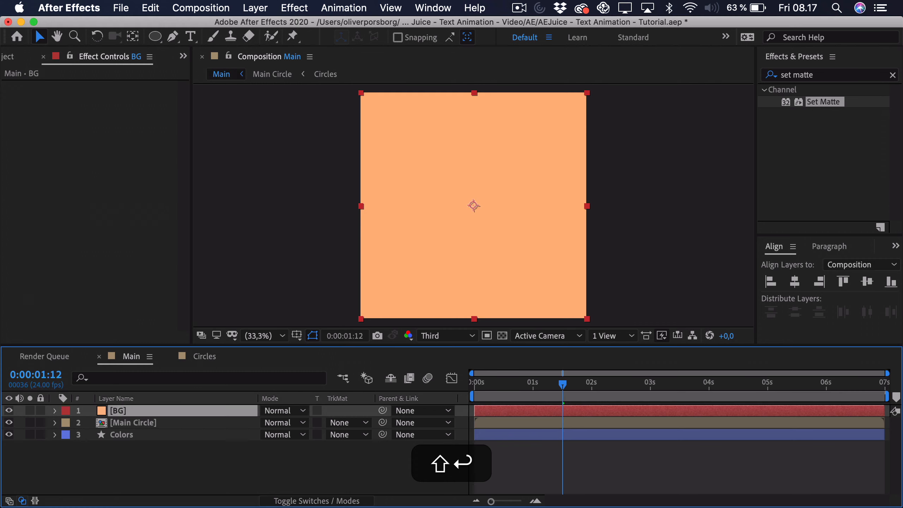
# Place the BG layer beneath all other layers in Main and hide the Colors layer.
pyautogui.moveTo(122, 412); pyautogui.dragTo(128, 462)
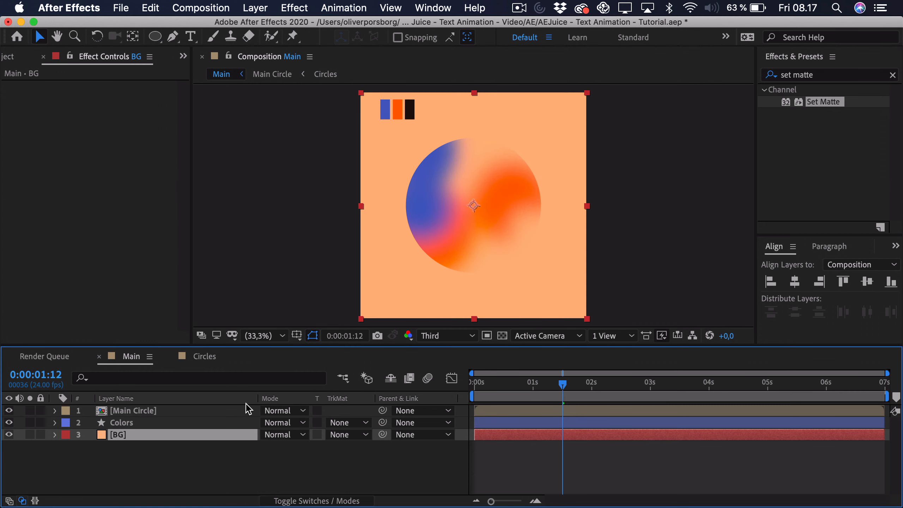
pyautogui.click(9, 422)
pyautogui.click(123, 452)
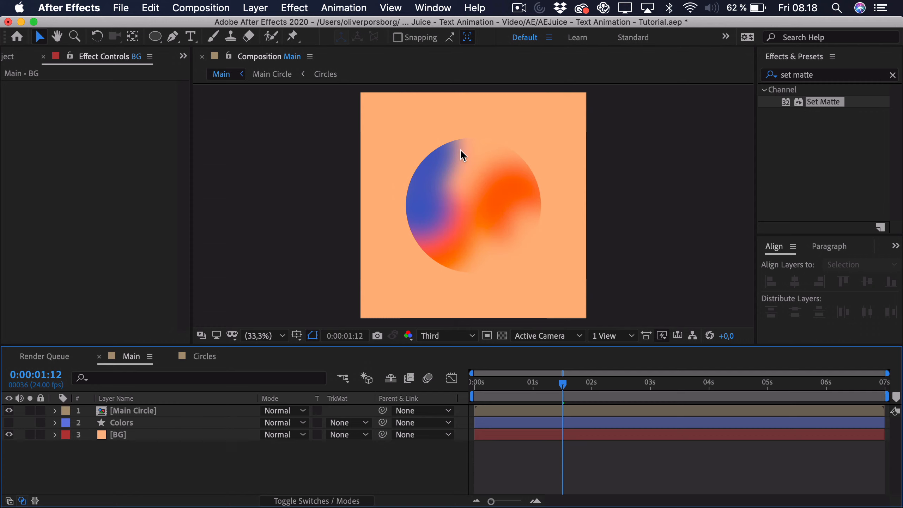
# Add an Inner Glow layer style to the Main Circle layer.
pyautogui.scroll(2, 453, 224)
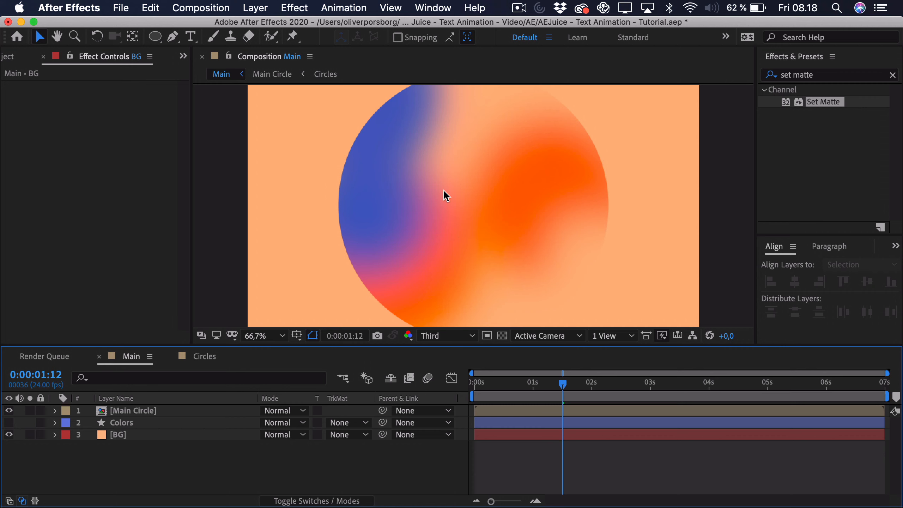
pyautogui.moveTo(467, 175); pyautogui.dragTo(467, 200)
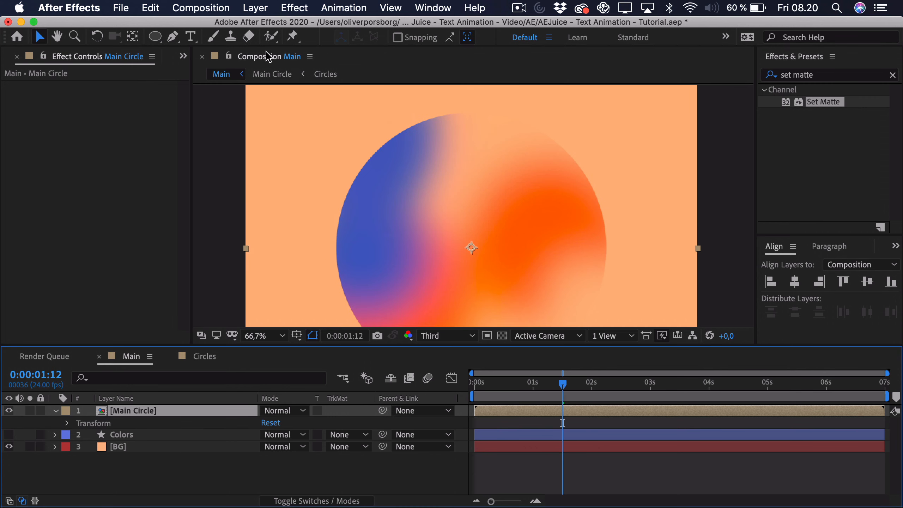
pyautogui.click(255, 8)
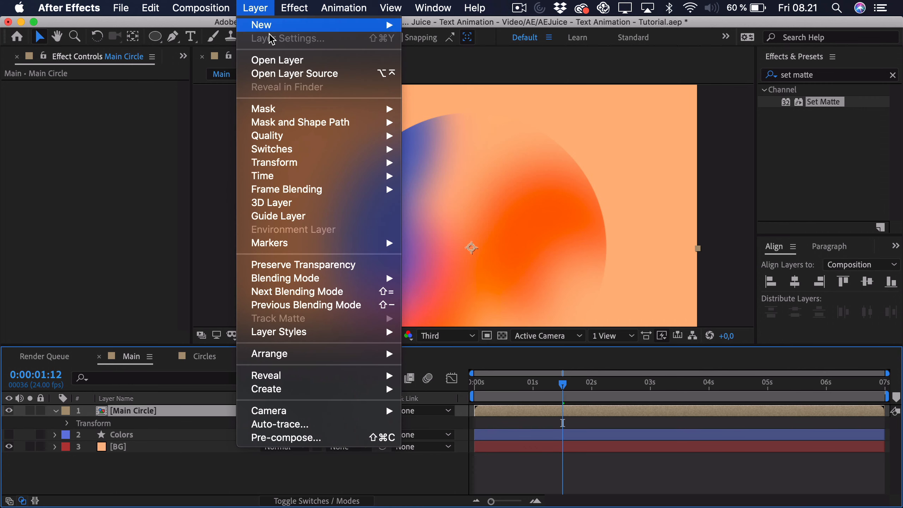
pyautogui.moveTo(326, 334)
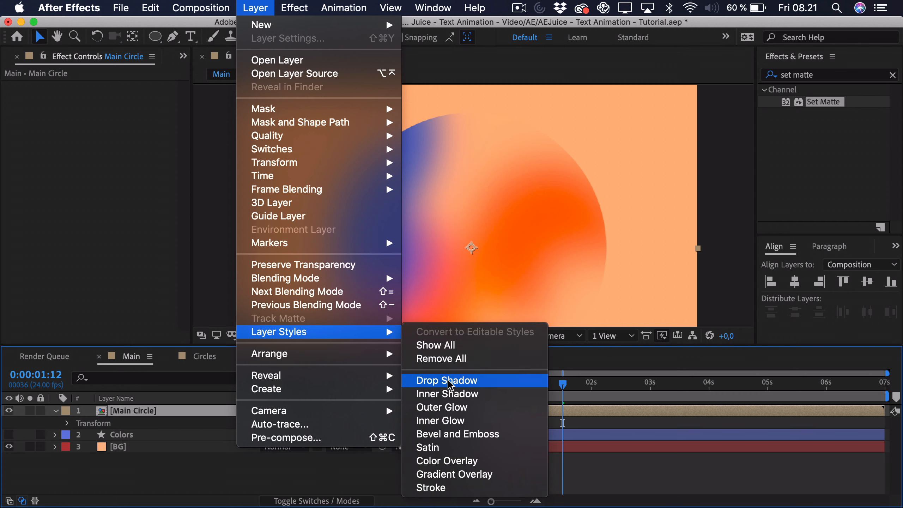
pyautogui.click(454, 420)
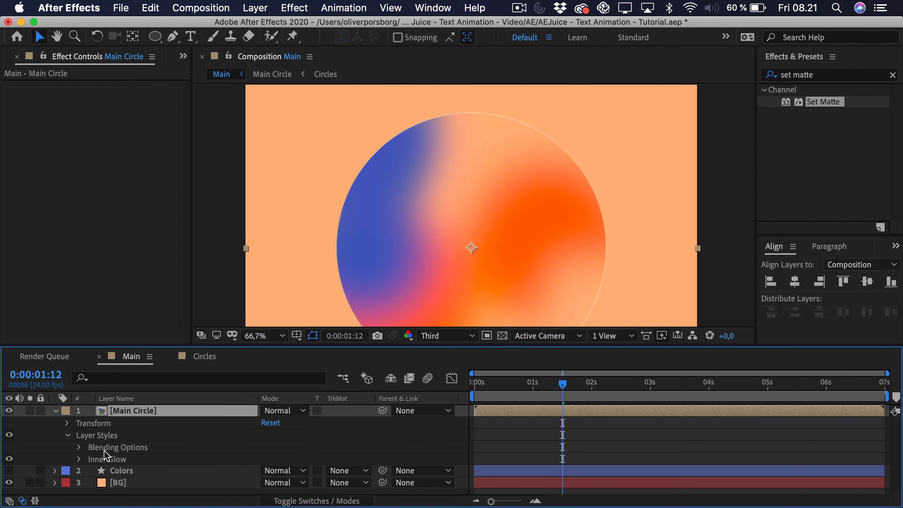
# Increase the Size of Main Circle's Inner Glow to 152.
pyautogui.click(79, 459)
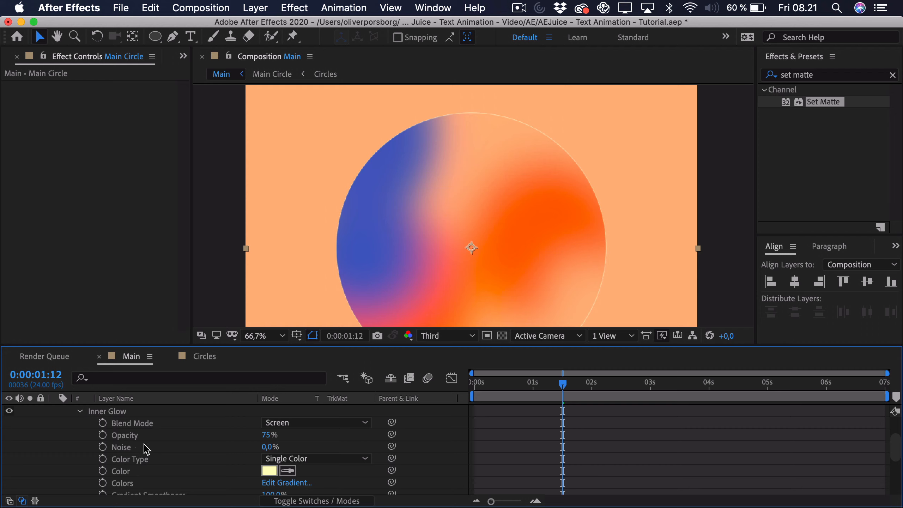
pyautogui.scroll(-1, 145, 448)
pyautogui.scroll(1, 145, 448)
pyautogui.scroll(-3, 156, 452)
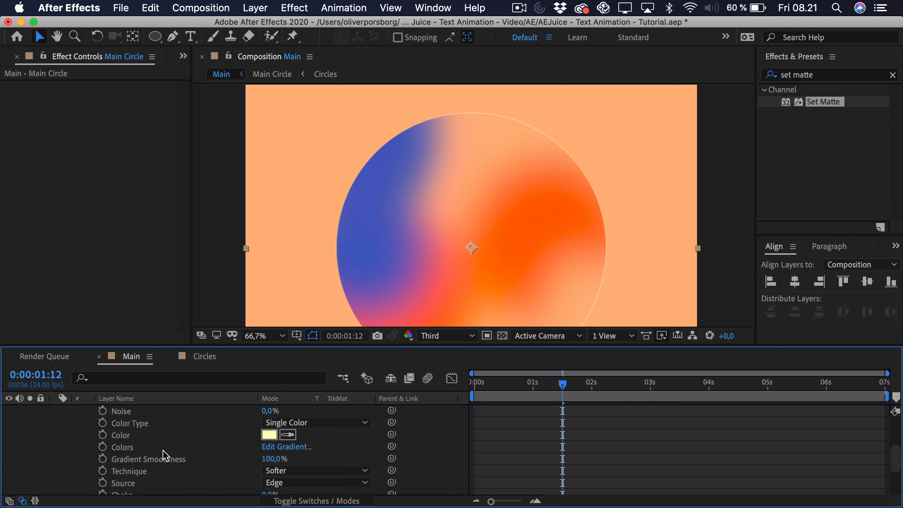
pyautogui.scroll(-3, 166, 455)
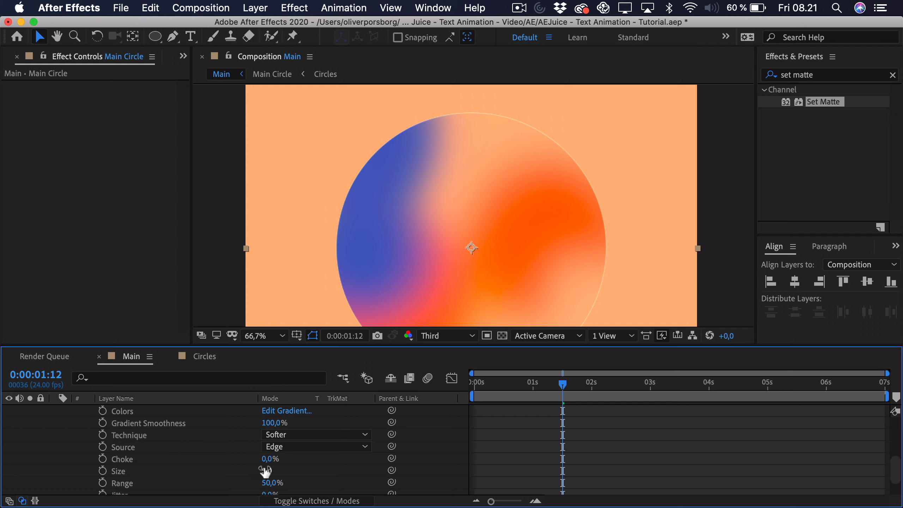
pyautogui.moveTo(265, 470); pyautogui.dragTo(354, 468)
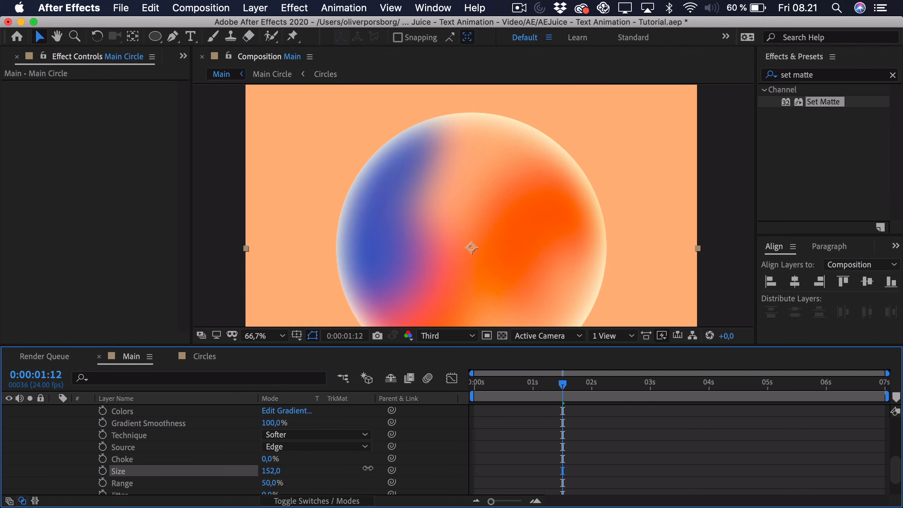
# Set the Inner Glow's Blend Mode to Overlay and check the look of the circle.
pyautogui.scroll(6, 188, 461)
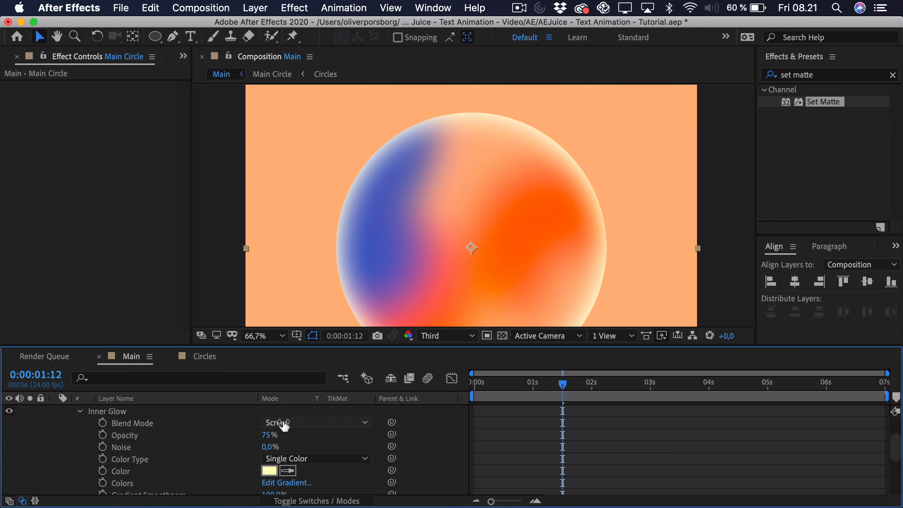
pyautogui.click(289, 423)
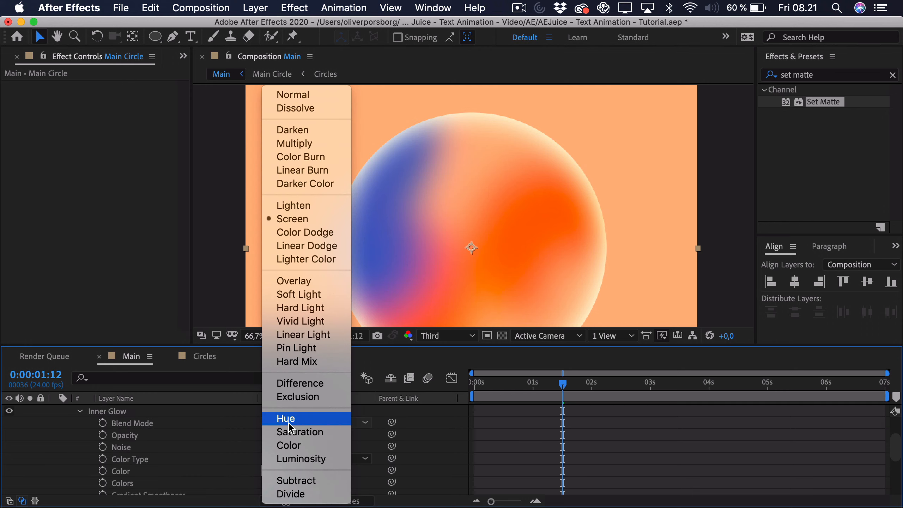
pyautogui.click(298, 284)
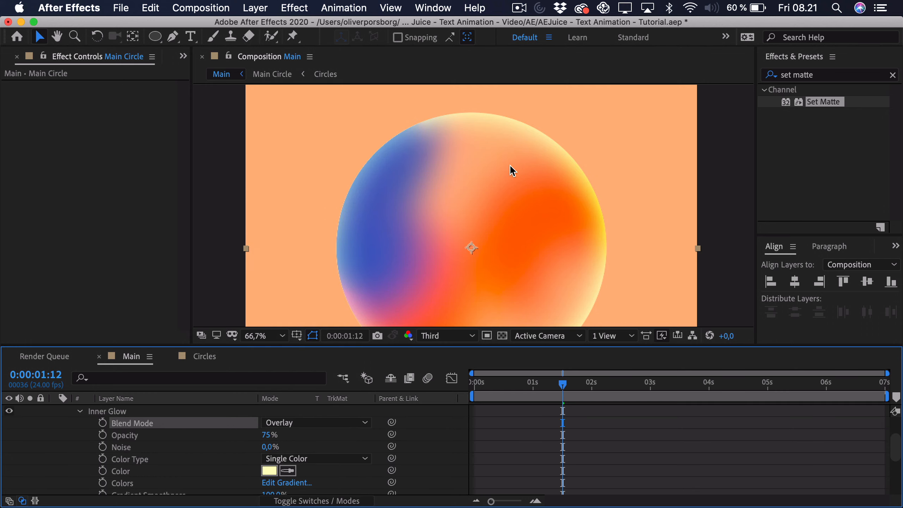
pyautogui.press(',')
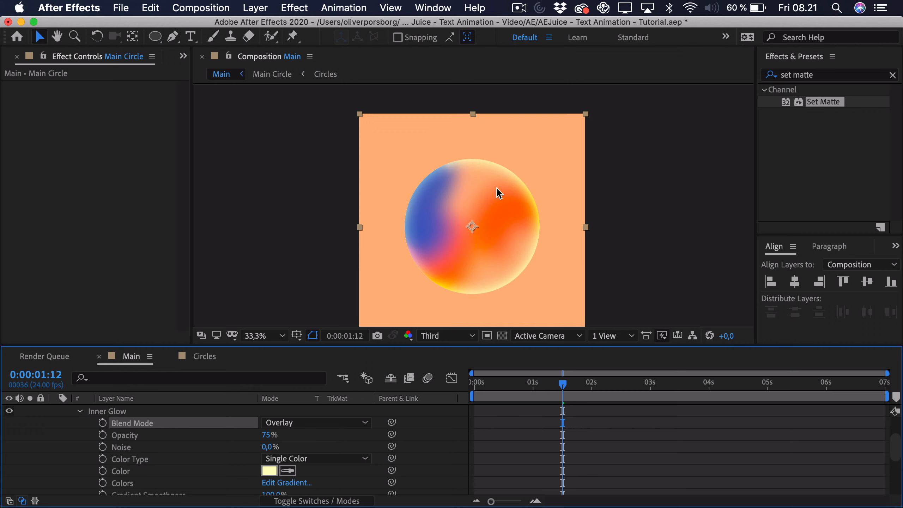
pyautogui.press('.')
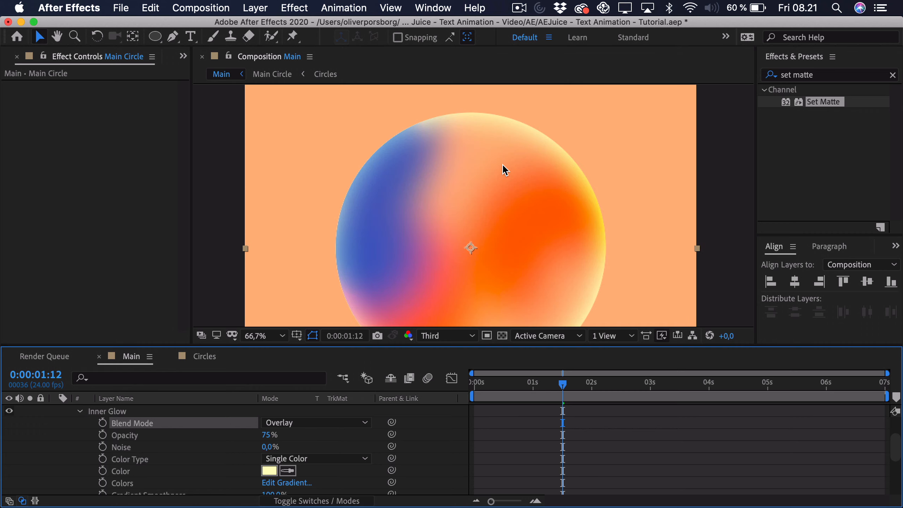
# Raise the Inner Glow's Opacity to 94%.
pyautogui.scroll(-1, 172, 462)
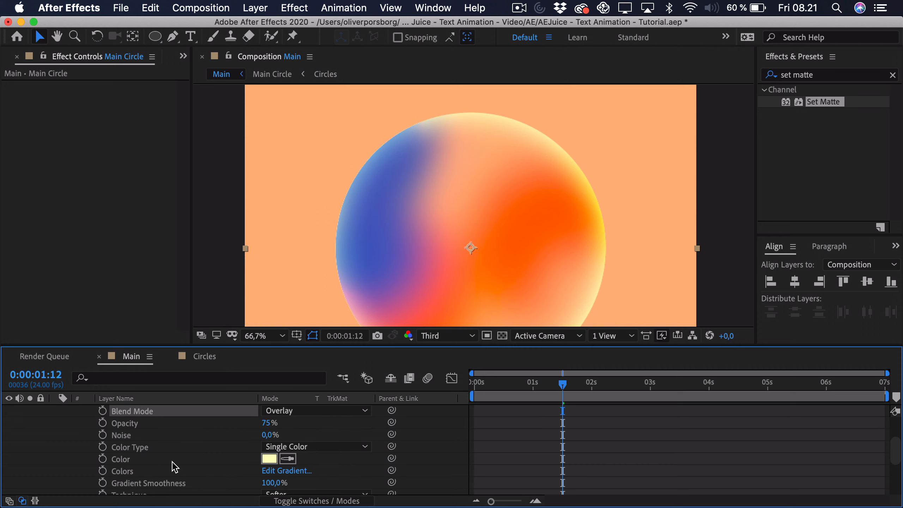
pyautogui.moveTo(267, 421); pyautogui.dragTo(302, 423)
pyautogui.scroll(-1, 220, 414)
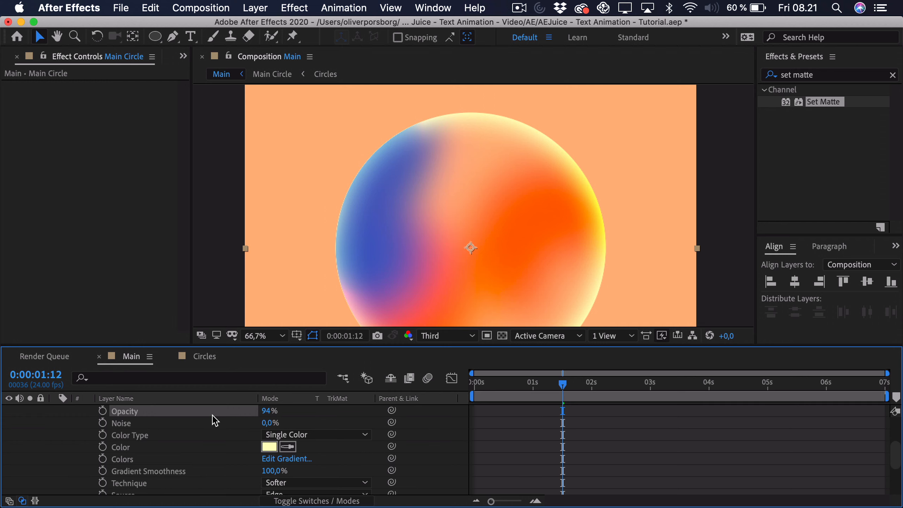
pyautogui.scroll(-6, 213, 426)
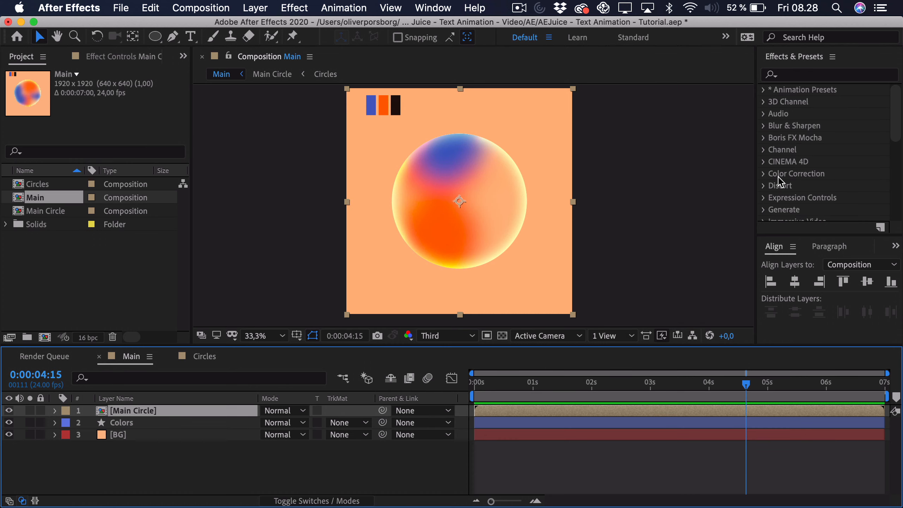
# Apply the Drop Shadow effect to the Main Circle layer with a Distance of 48 and a Softness of 145.
pyautogui.click(790, 75)
pyautogui.write('drop shadow')
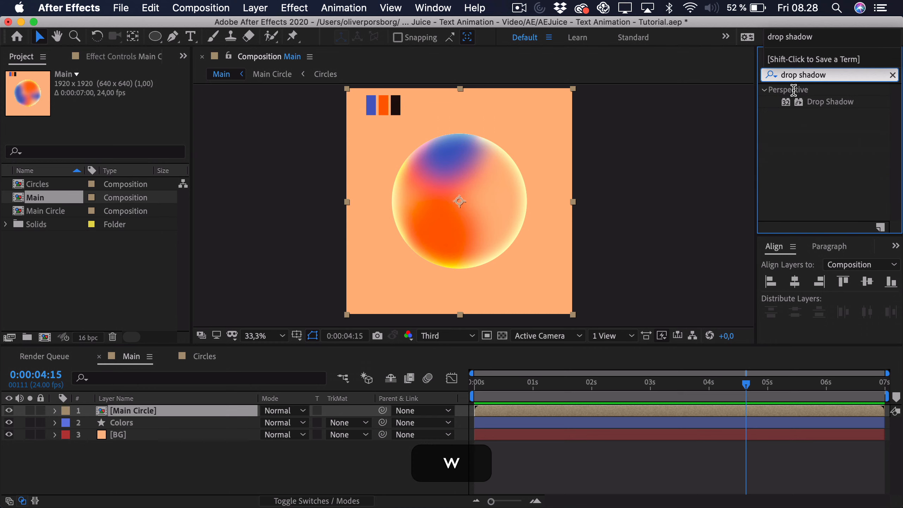
pyautogui.moveTo(828, 102); pyautogui.dragTo(175, 413)
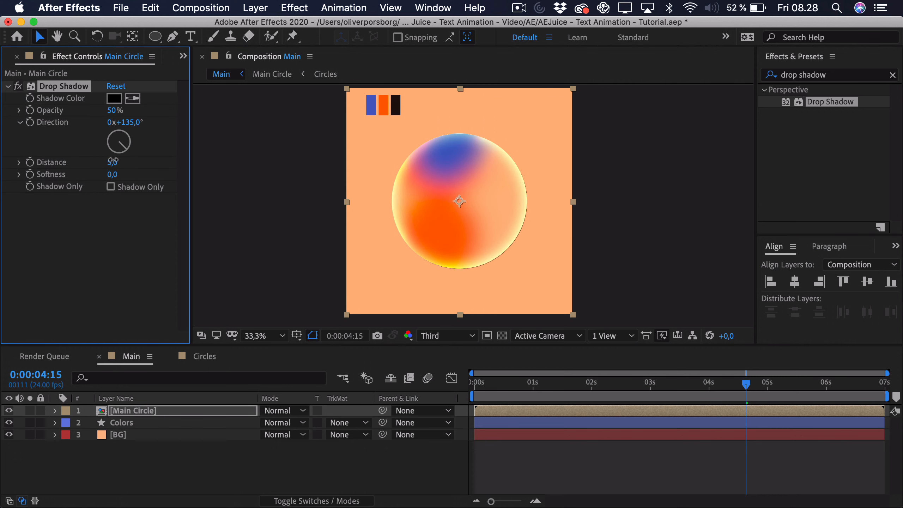
pyautogui.moveTo(112, 162); pyautogui.dragTo(363, 242)
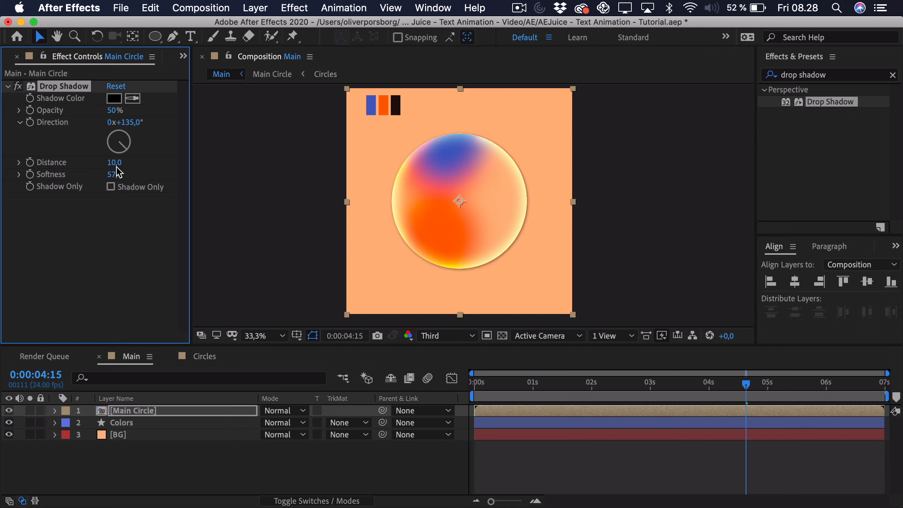
pyautogui.moveTo(116, 162); pyautogui.dragTo(180, 171)
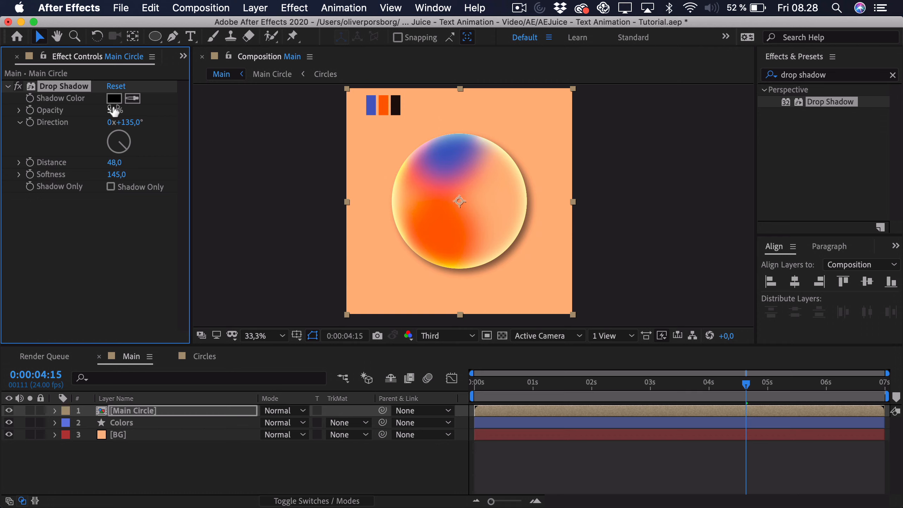
# Try the Drop Shadow's Opacity at 15% and at 10%.
pyautogui.click(116, 111)
pyautogui.write('15')
pyautogui.press('Return')
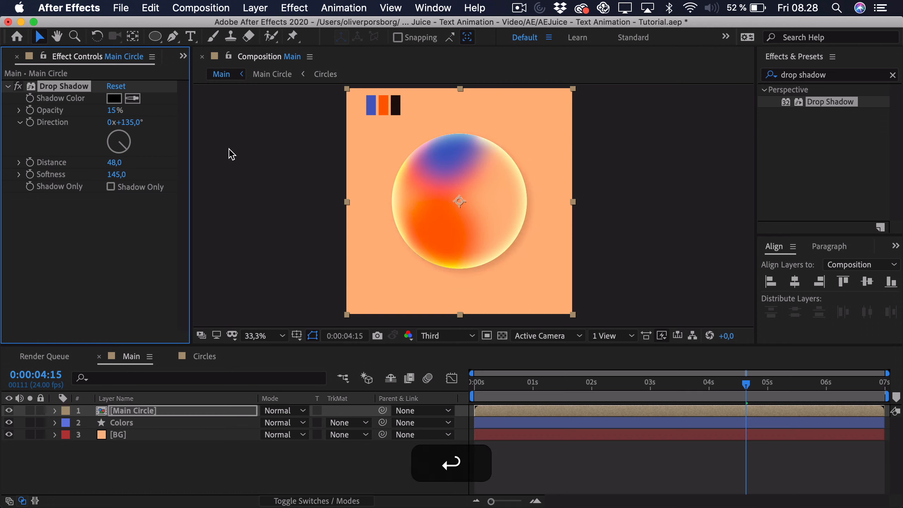
pyautogui.click(113, 111)
pyautogui.write('10')
pyautogui.press('Return')
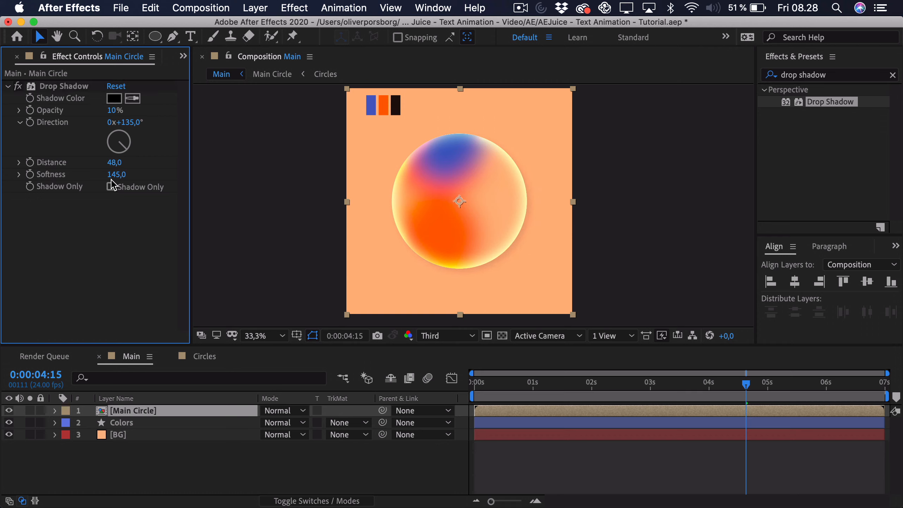
# Refine the Drop Shadow to Distance 73 and Softness 117, with an Opacity of 5%.
pyautogui.moveTo(117, 174)
pyautogui.mouseDown()
pyautogui.moveTo(126, 163)
pyautogui.moveTo(122, 175)
pyautogui.mouseUp()
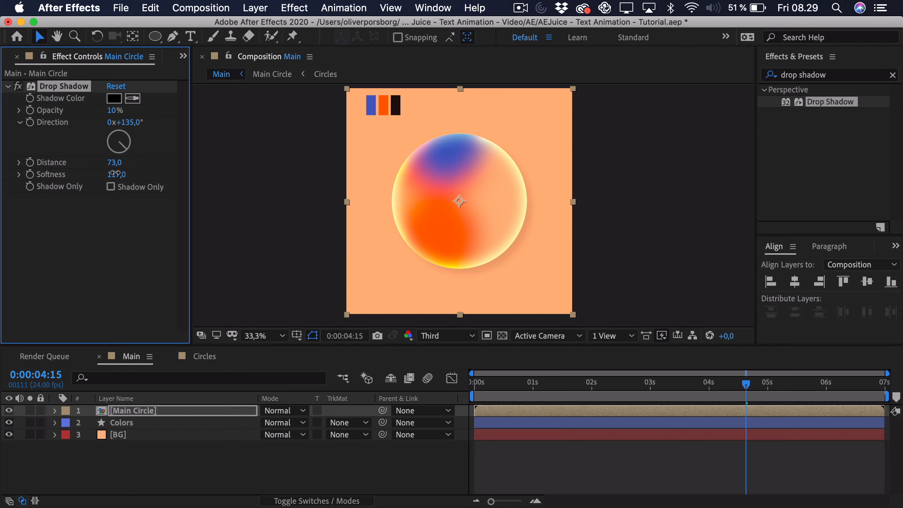
pyautogui.click(121, 110)
pyautogui.write('5')
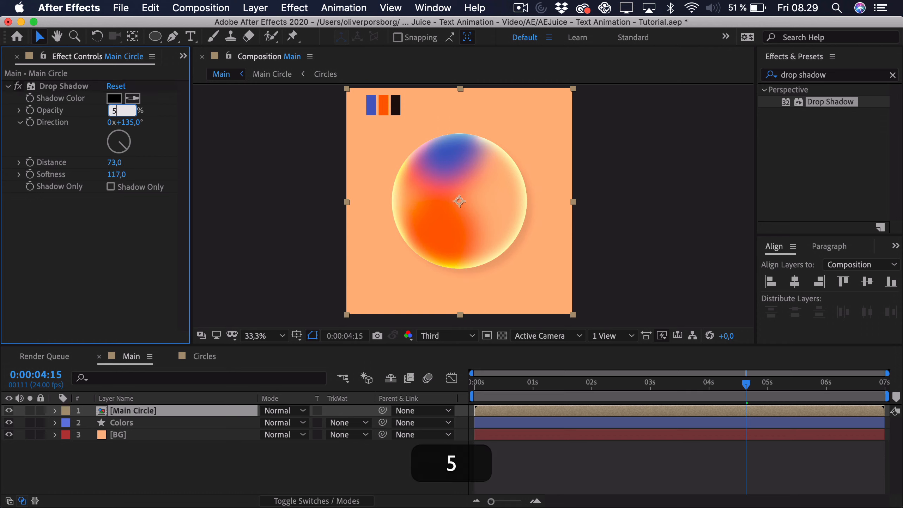
pyautogui.press('Return')
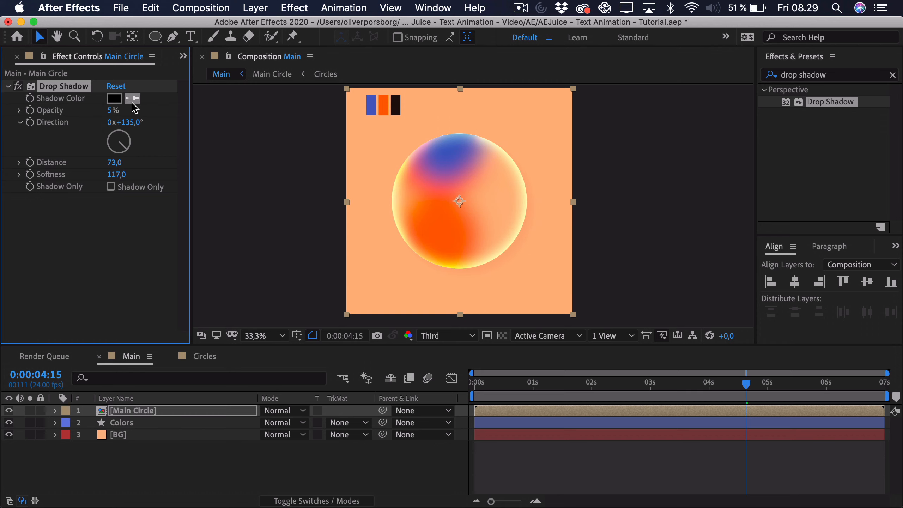
# Use the darkest swatch's colour for the Drop Shadow, hide the Colors layer, and select the BG layer.
pyautogui.click(633, 268)
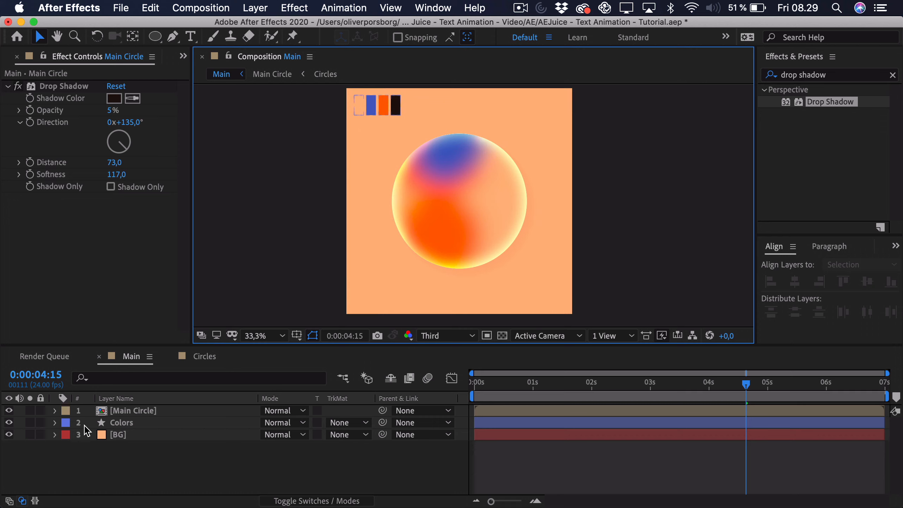
pyautogui.click(9, 422)
pyautogui.click(148, 434)
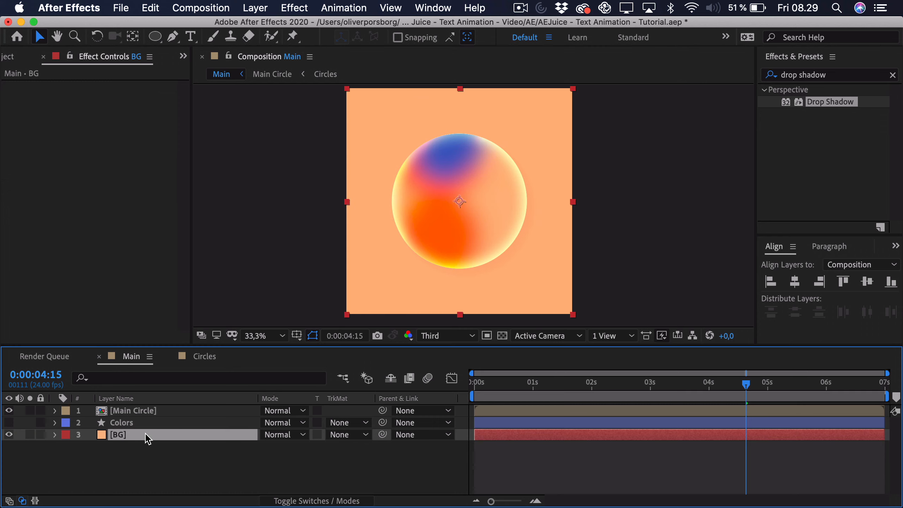
# Apply the Gradient Ramp effect to the BG layer.
pyautogui.click(836, 75)
pyautogui.write('gradient r')
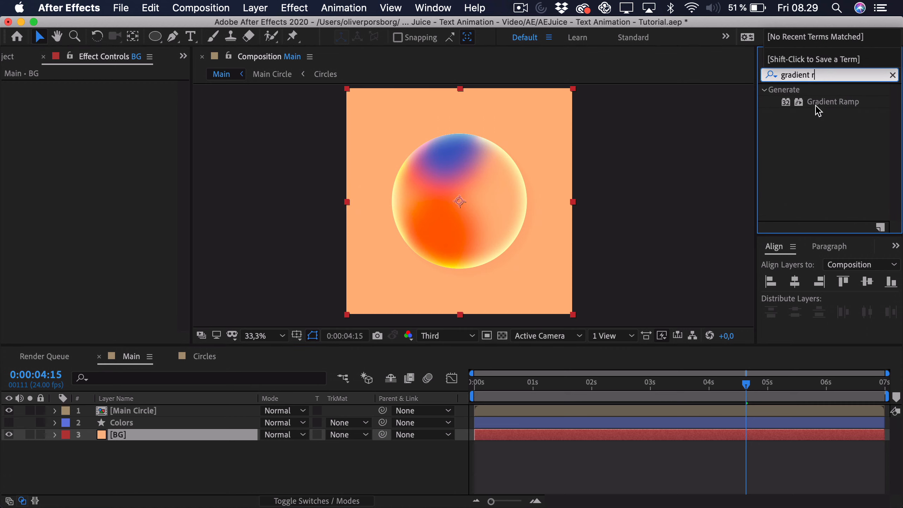
pyautogui.moveTo(824, 103); pyautogui.dragTo(160, 435)
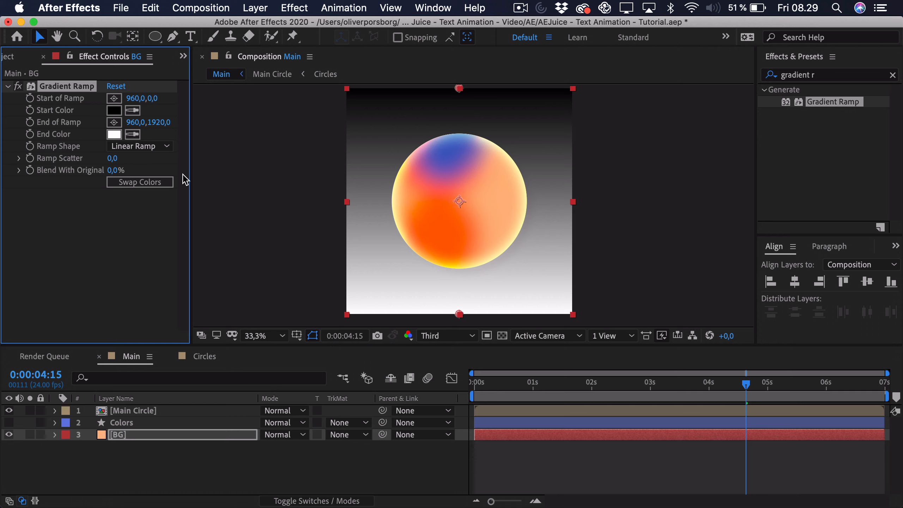
# Sample the original light orange background for both the Start Color and End Color of the Gradient Ramp, with the effect temporarily off.
pyautogui.click(18, 86)
pyautogui.click(133, 111)
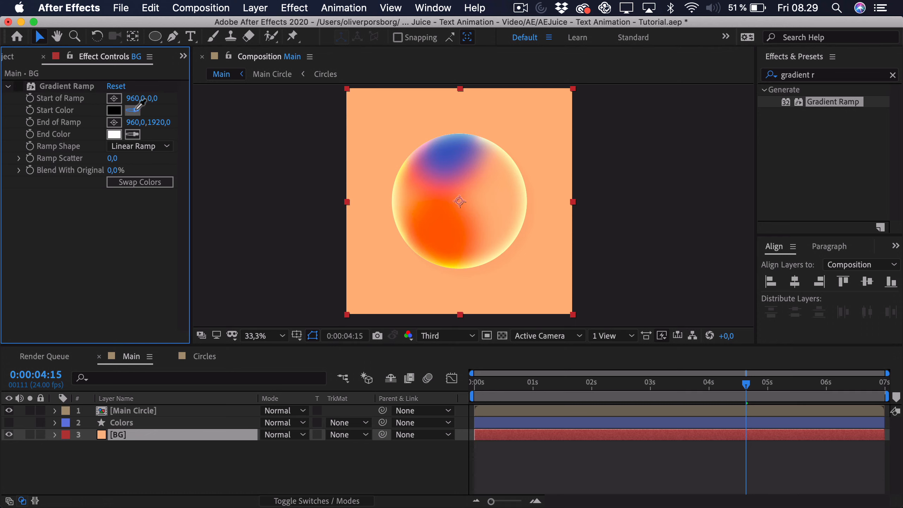
pyautogui.click(379, 120)
pyautogui.click(132, 135)
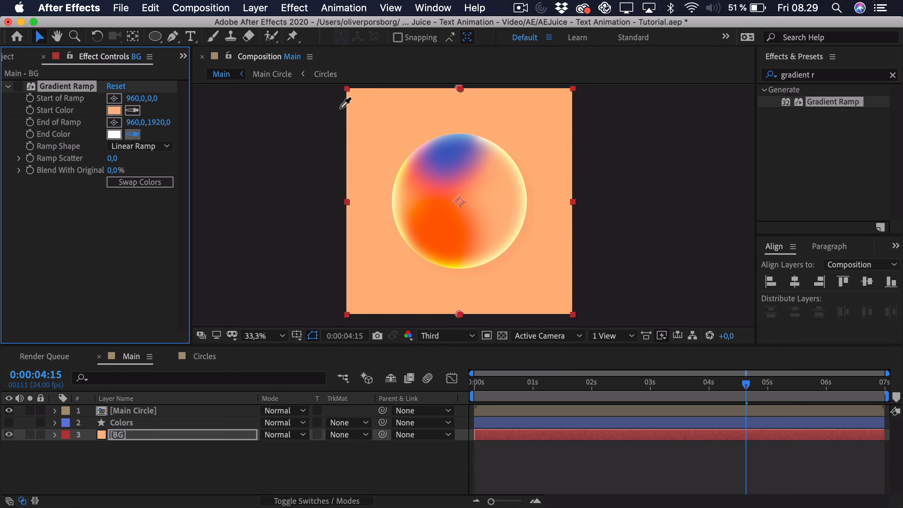
pyautogui.click(373, 108)
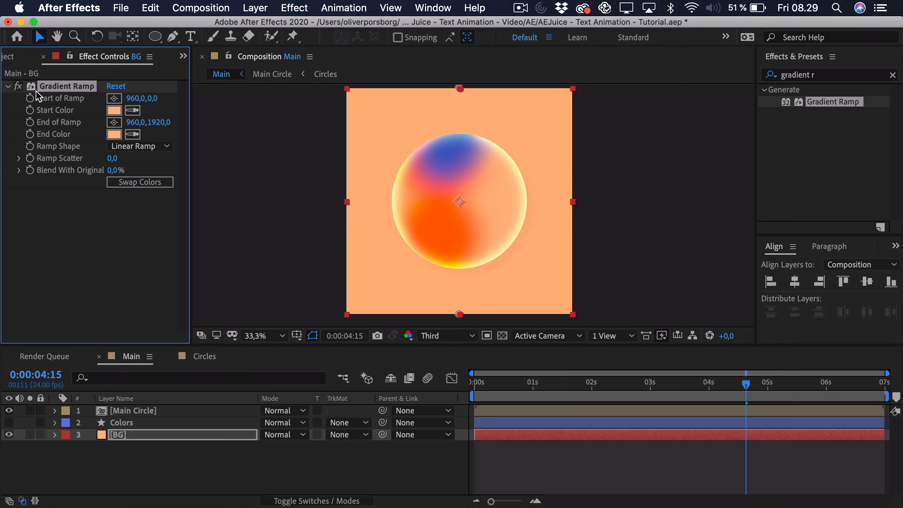
# Lighten the Gradient Ramp's Start Color to the pale orange FEC9A1.
pyautogui.click(114, 111)
pyautogui.click(172, 228)
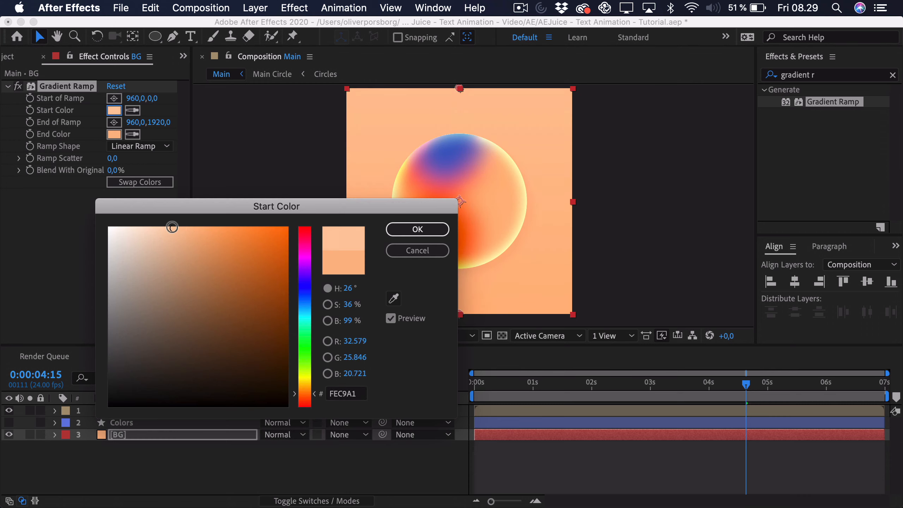
pyautogui.click(412, 228)
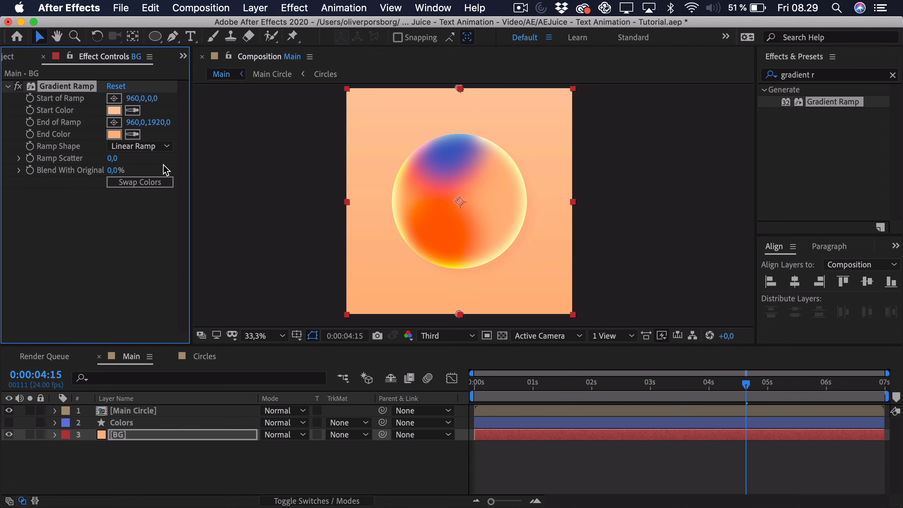
# Change the Gradient Ramp's End Color to a more saturated, redder and slightly darker orange.
pyautogui.click(113, 134)
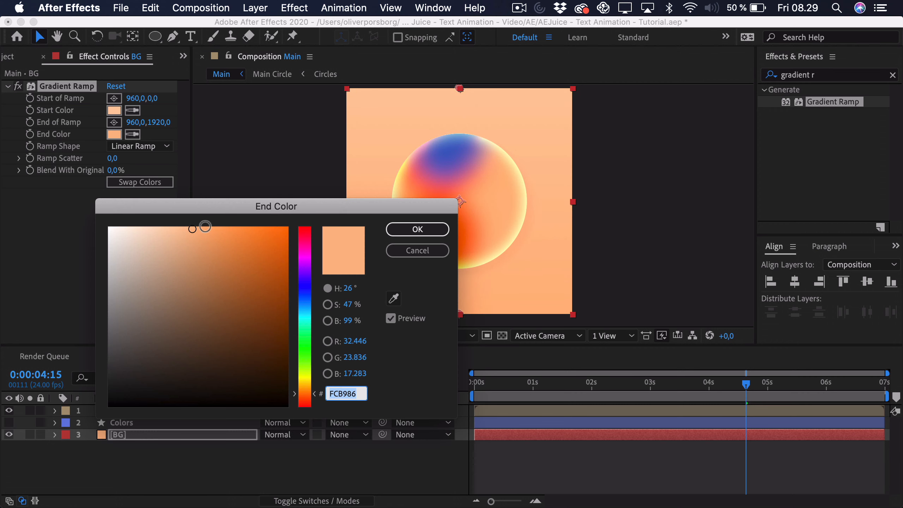
pyautogui.click(210, 227)
pyautogui.moveTo(300, 388); pyautogui.dragTo(300, 396)
pyautogui.moveTo(210, 228); pyautogui.dragTo(212, 241)
pyautogui.click(405, 239)
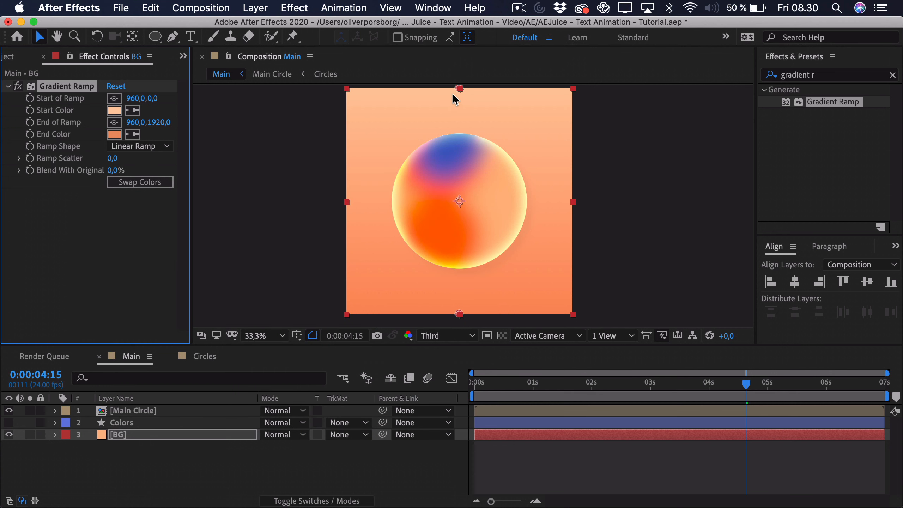
# Run the ramp diagonally from the artwork's top-left corner (18, 12) to its bottom-right corner (1926, 1926) and preview the animation.
pyautogui.moveTo(459, 89); pyautogui.dragTo(348, 89)
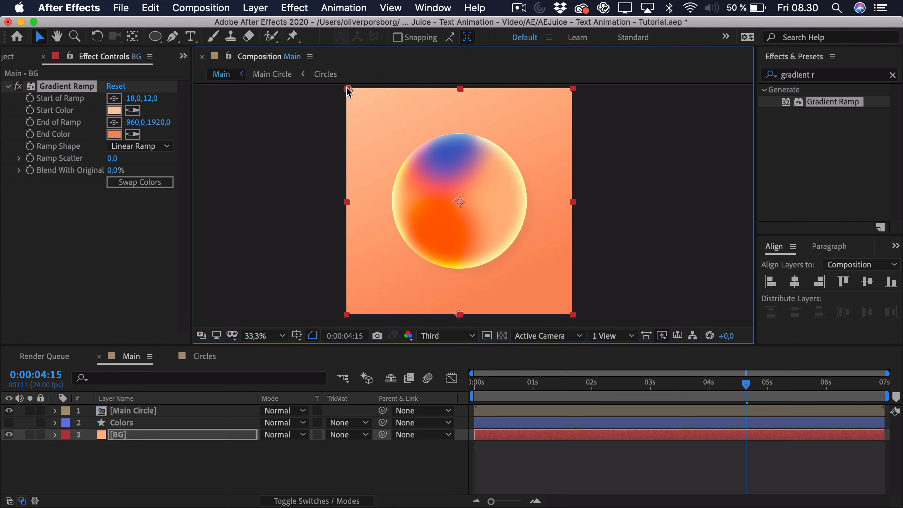
pyautogui.moveTo(459, 315); pyautogui.dragTo(573, 315)
pyautogui.click(553, 462)
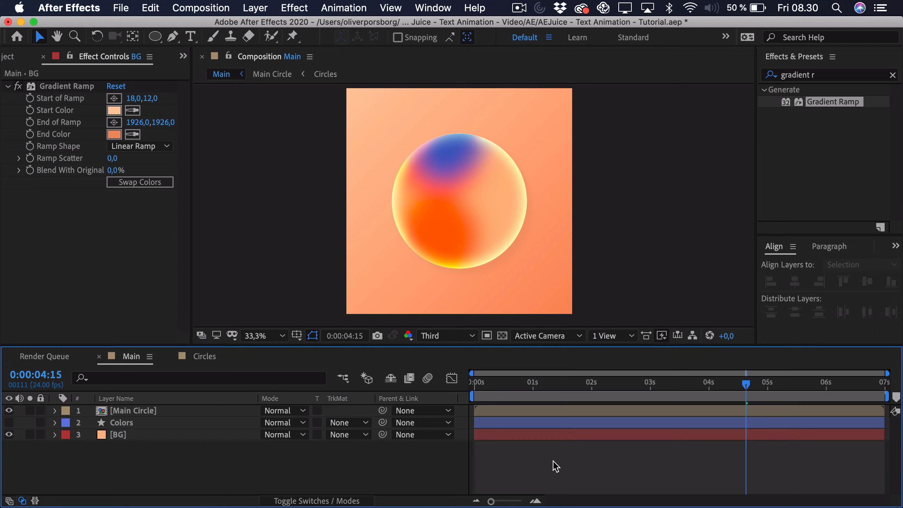
pyautogui.click(508, 388)
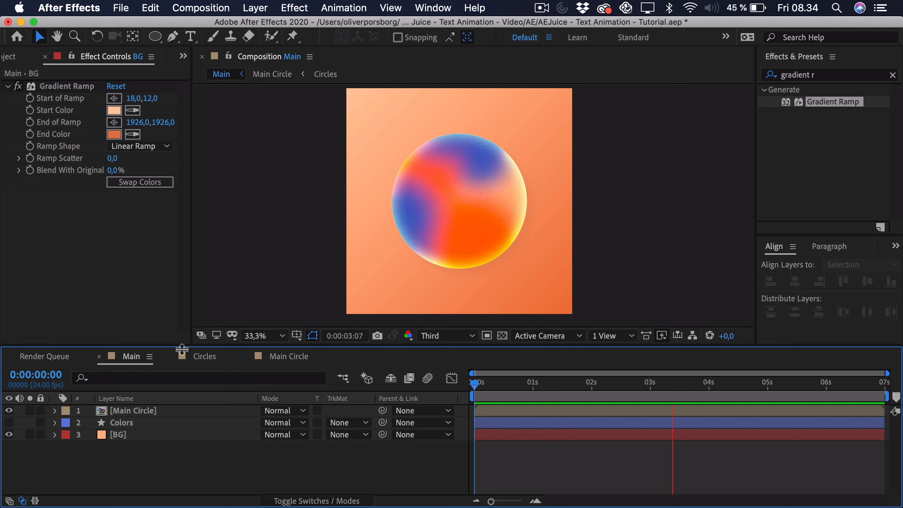
pyautogui.press('space')
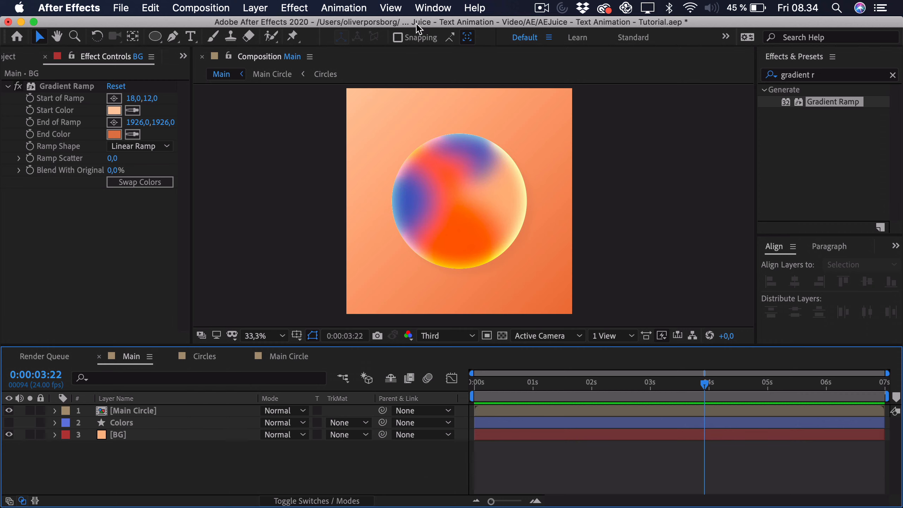
# Open AEJuice Pack Manager 3 and load its Text Animation pack.
pyautogui.click(431, 7)
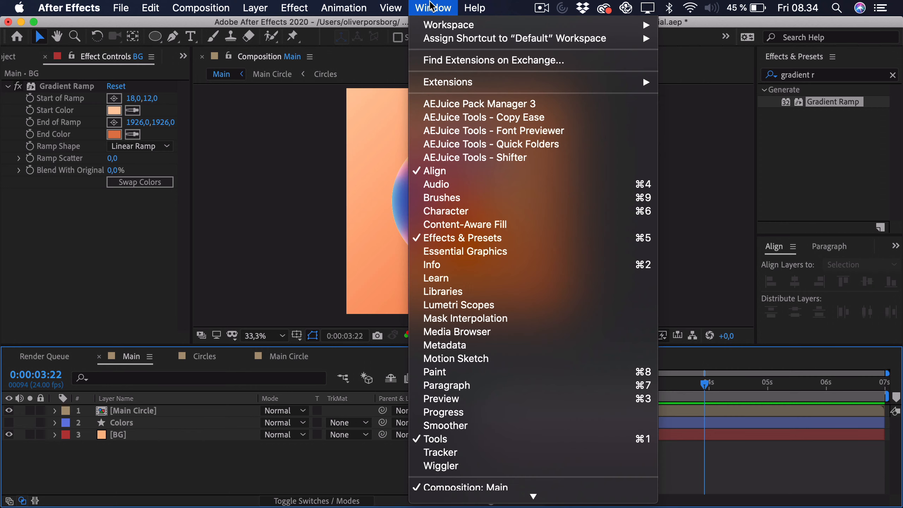
pyautogui.click(462, 105)
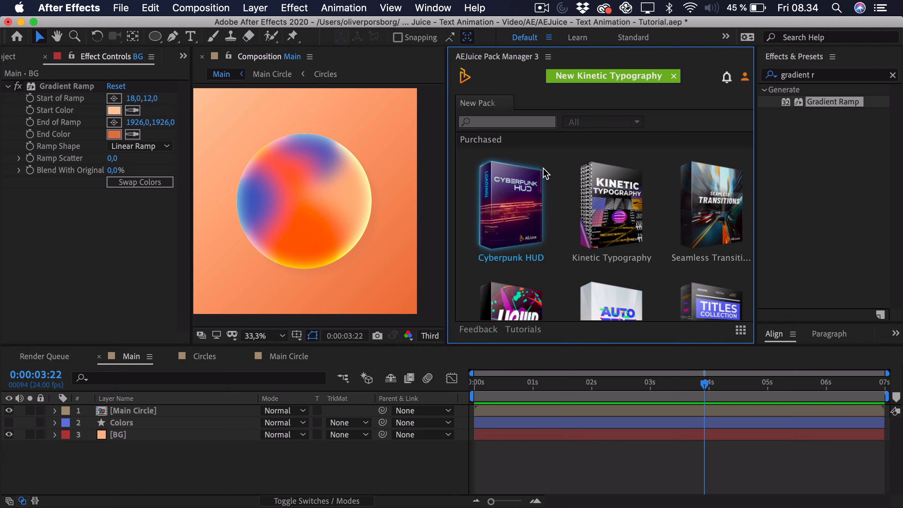
pyautogui.scroll(-5, 544, 172)
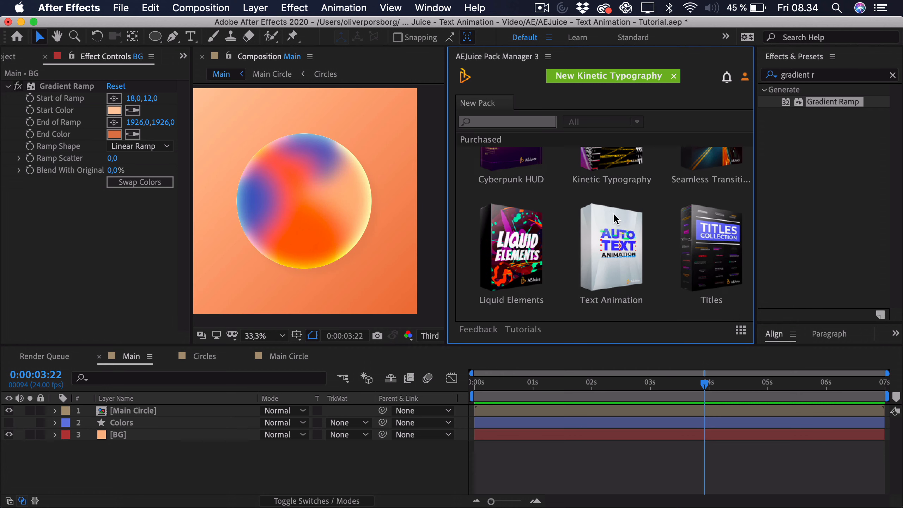
pyautogui.click(619, 242)
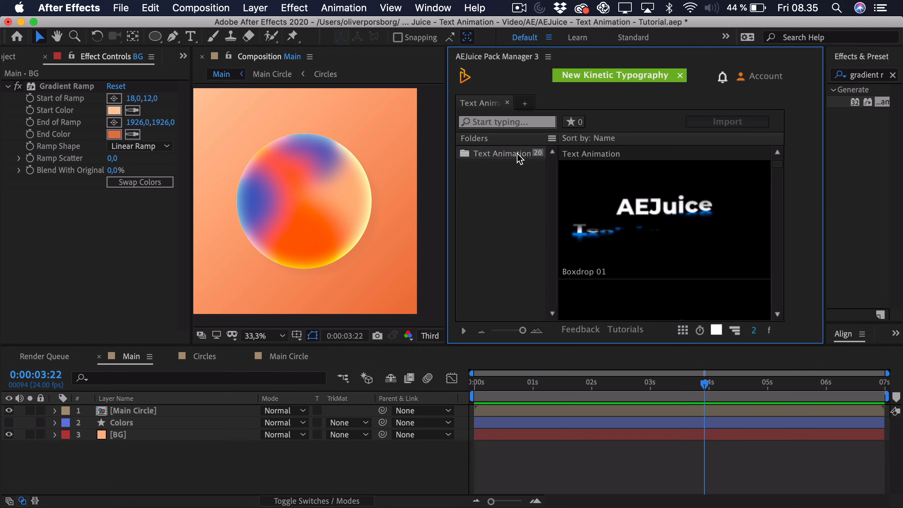
# Browse the presets of the Text Animation pack from first to last, previewing several, and return to Boxdrop 01.
pyautogui.moveTo(681, 222)
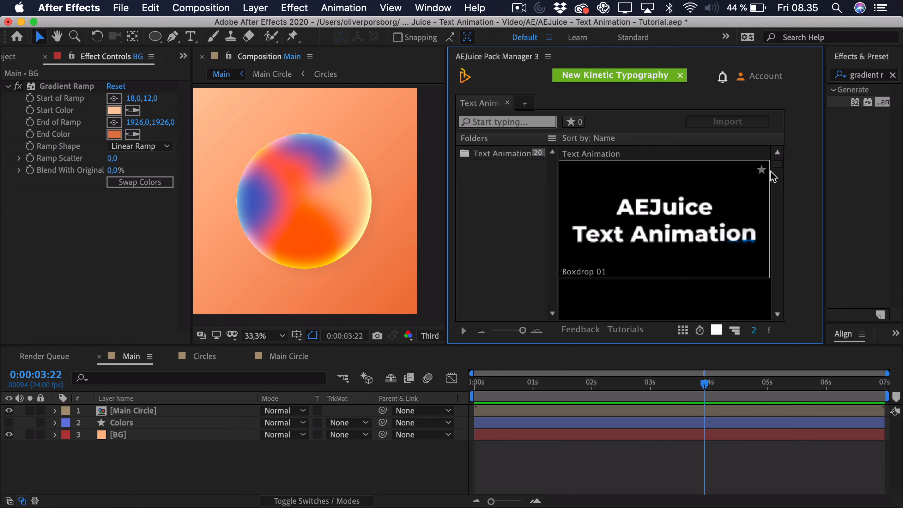
pyautogui.moveTo(776, 166); pyautogui.dragTo(781, 211)
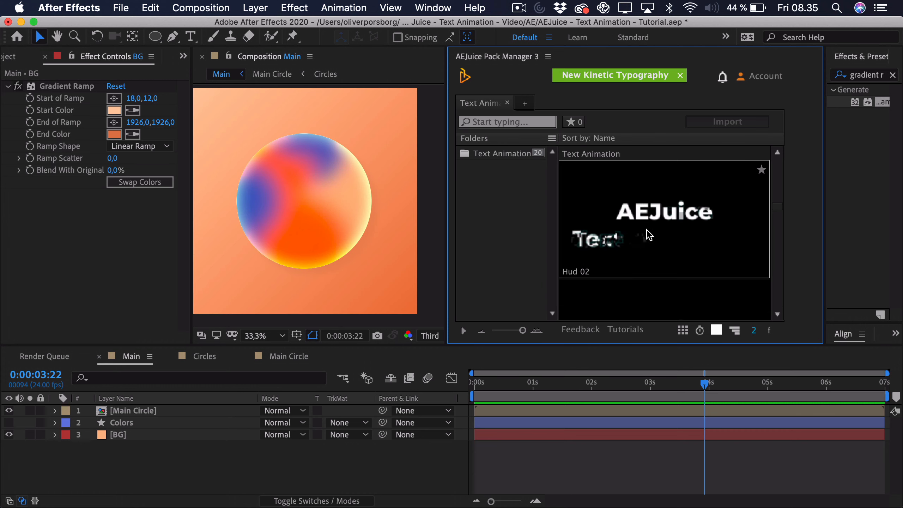
pyautogui.moveTo(783, 212); pyautogui.dragTo(780, 294)
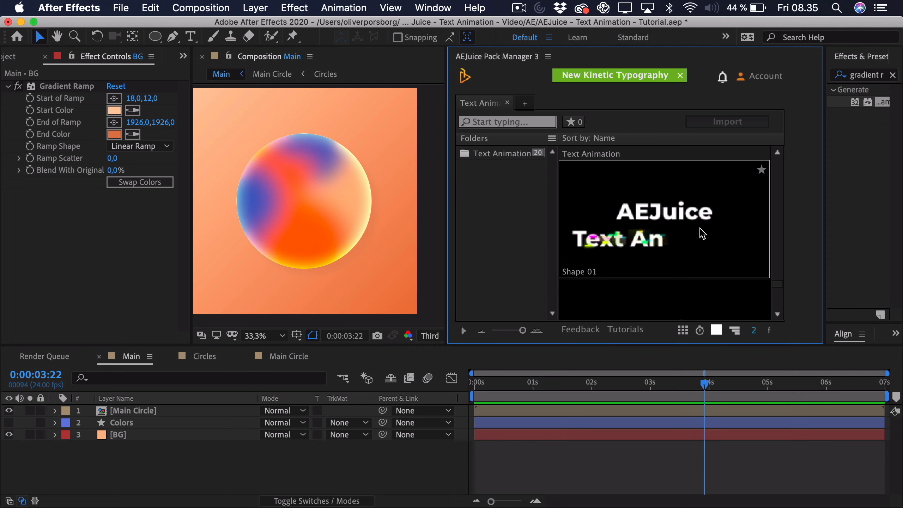
pyautogui.moveTo(779, 291); pyautogui.dragTo(778, 305)
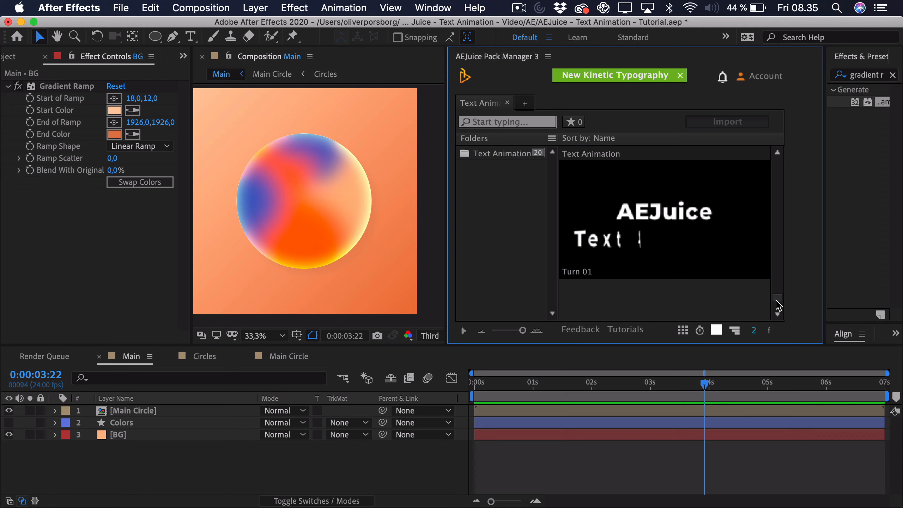
pyautogui.moveTo(776, 300); pyautogui.dragTo(707, 172)
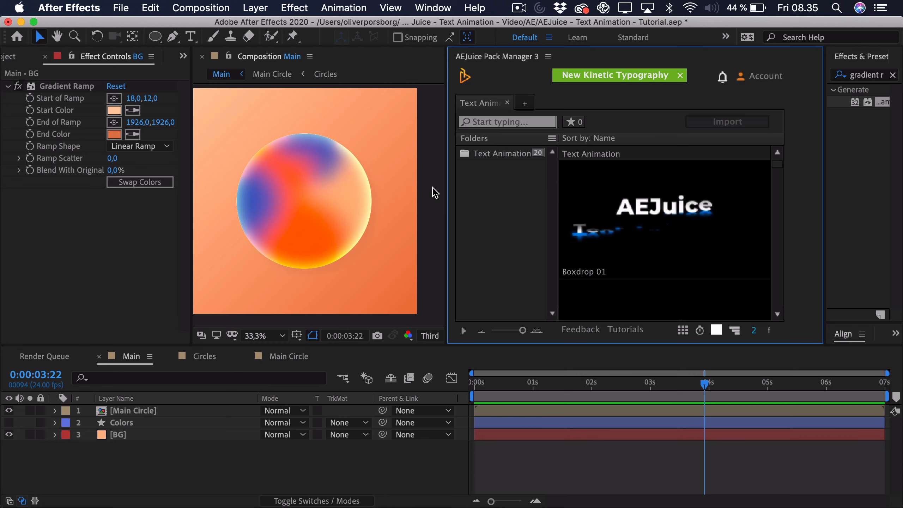
pyautogui.moveTo(636, 226)
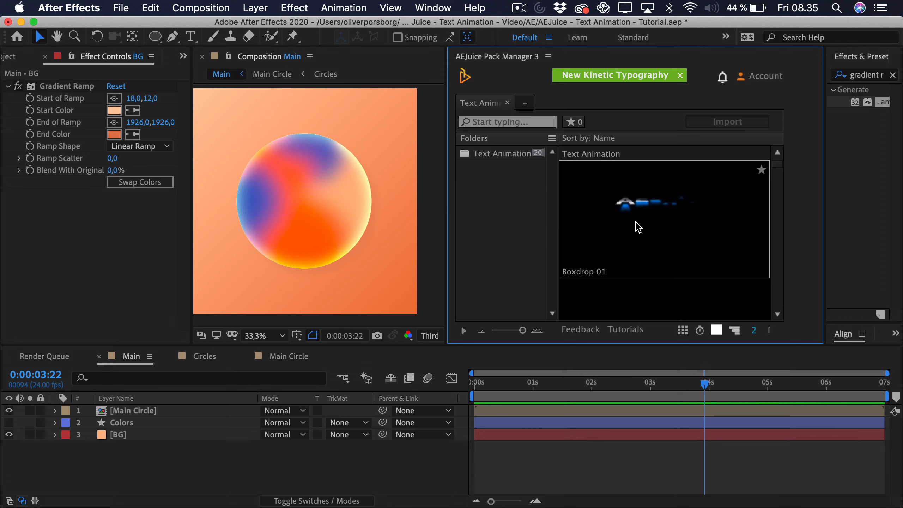
# Add a text layer reading "ABSTRACT" over the circle in the Main composition.
pyautogui.click(359, 479)
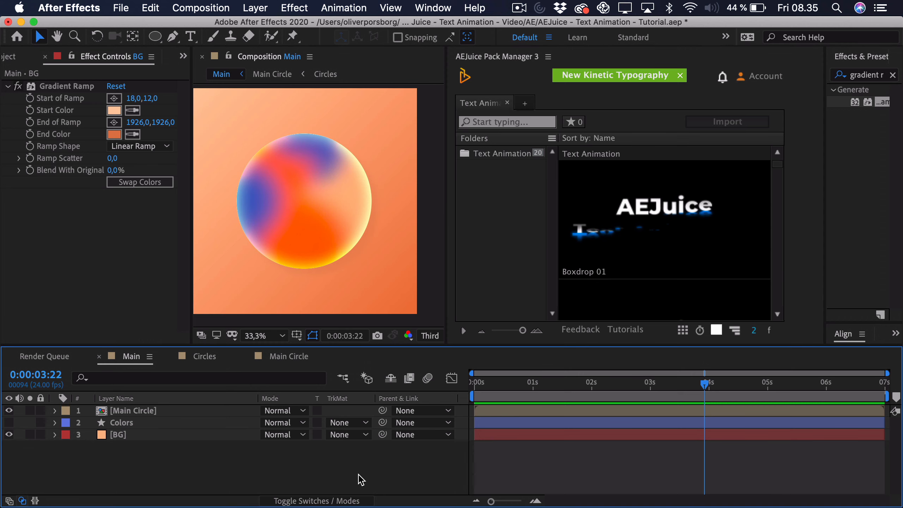
pyautogui.click(190, 36)
pyautogui.click(304, 201)
pyautogui.write('ABSTRACT')
pyautogui.click(39, 36)
# Make room for the Align controls and centre the ABSTRACT text horizontally and vertically in the composition.
pyautogui.moveTo(824, 227); pyautogui.dragTo(755, 228)
pyautogui.moveTo(864, 322); pyautogui.dragTo(863, 204)
pyautogui.click(794, 251)
pyautogui.click(870, 252)
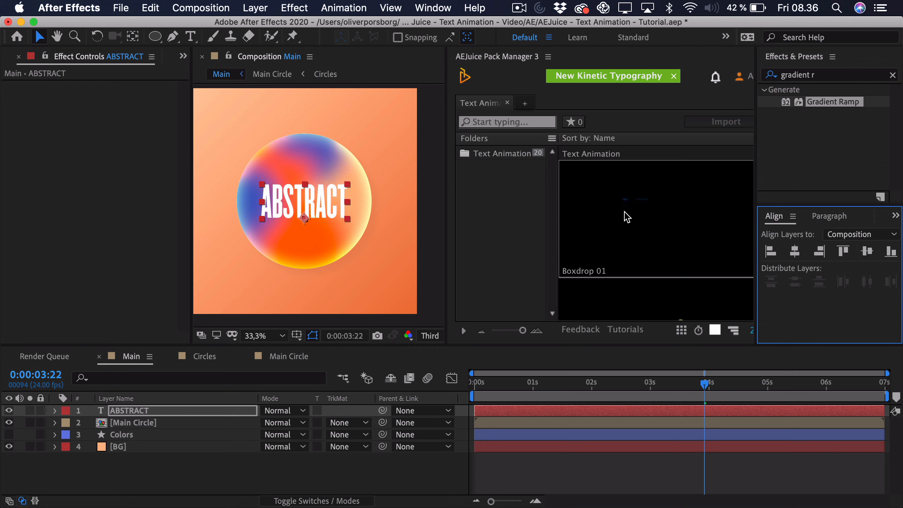
# Apply the Boxdrop 01 text animation to the ABSTRACT layer and preview it from the start of the timeline.
pyautogui.click(639, 218)
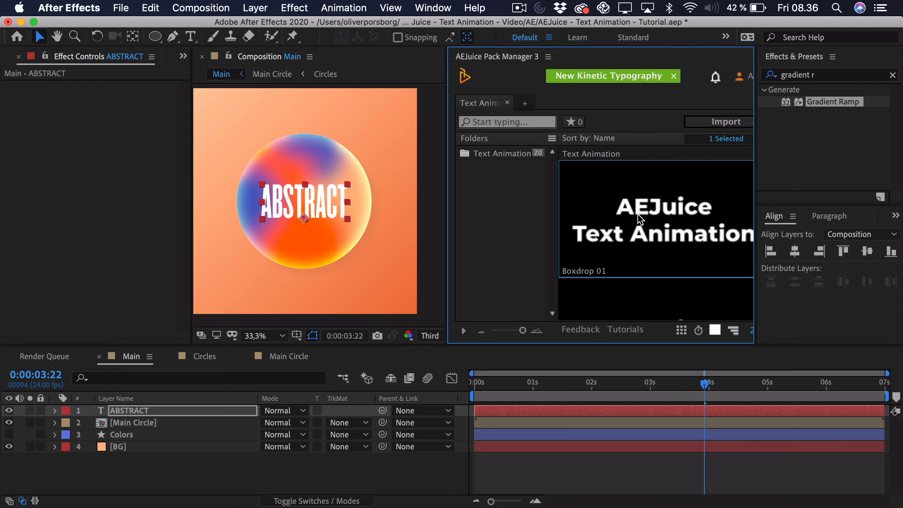
pyautogui.doubleClick(639, 218)
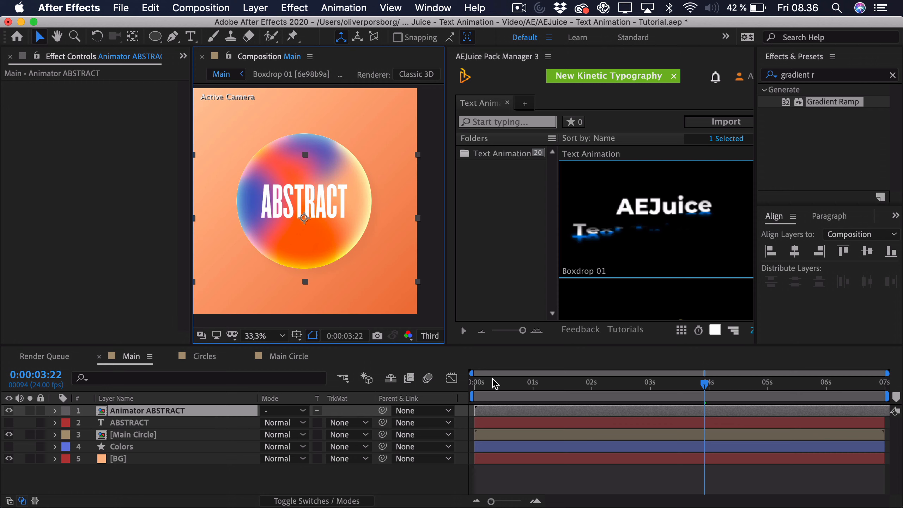
pyautogui.click(476, 383)
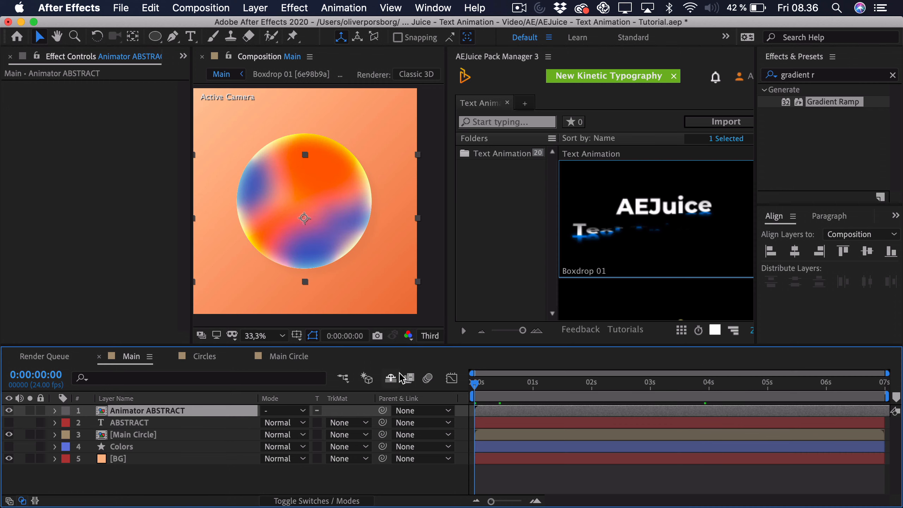
pyautogui.press('space')
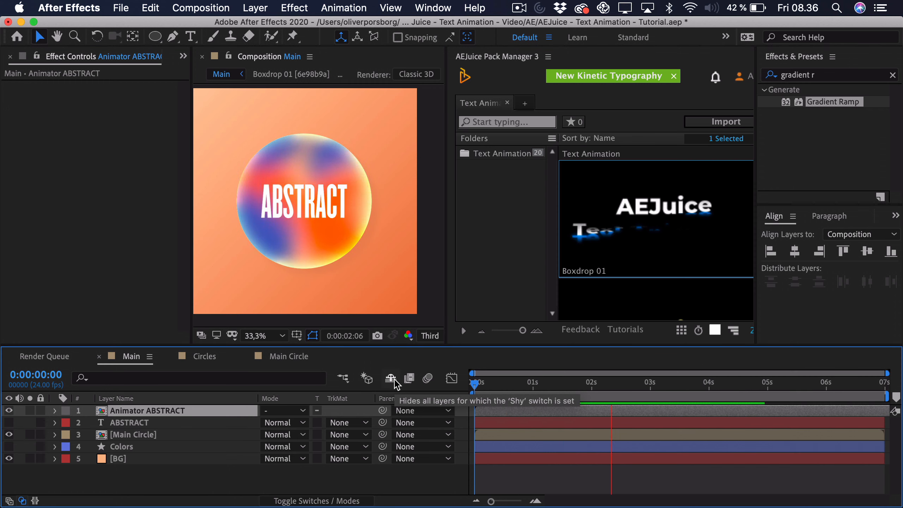
pyautogui.press('space')
# Close AEJuice Pack Manager 3 and enable time remapping on the Animator ABSTRACT layer with the playhead at 0:00:00:00.
pyautogui.click(548, 57)
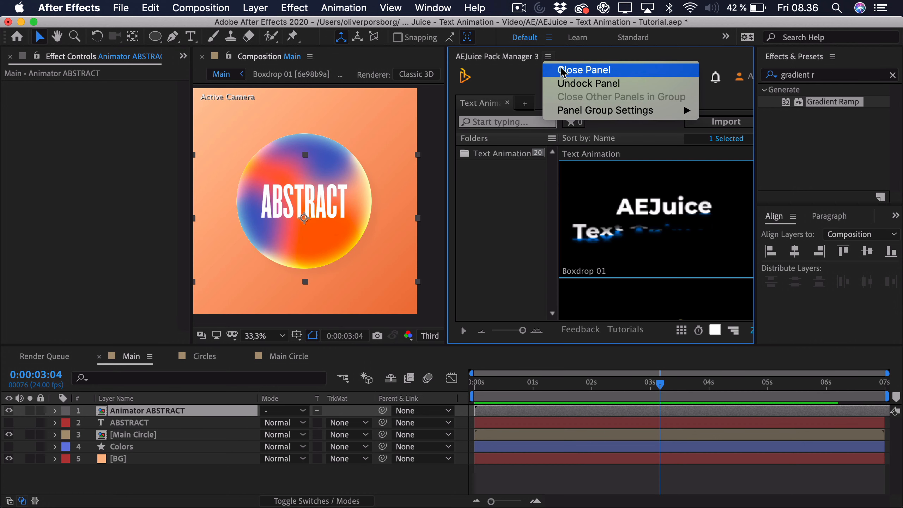
pyautogui.click(563, 71)
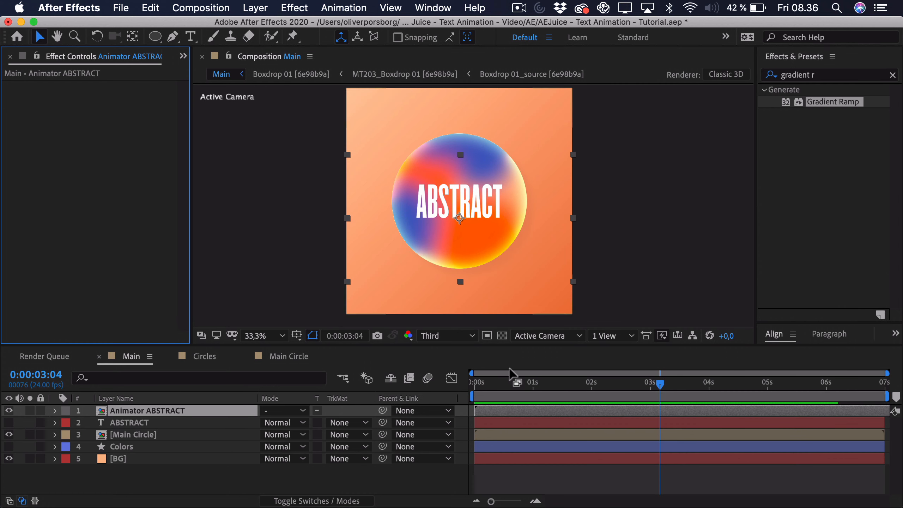
pyautogui.moveTo(514, 383); pyautogui.dragTo(457, 390)
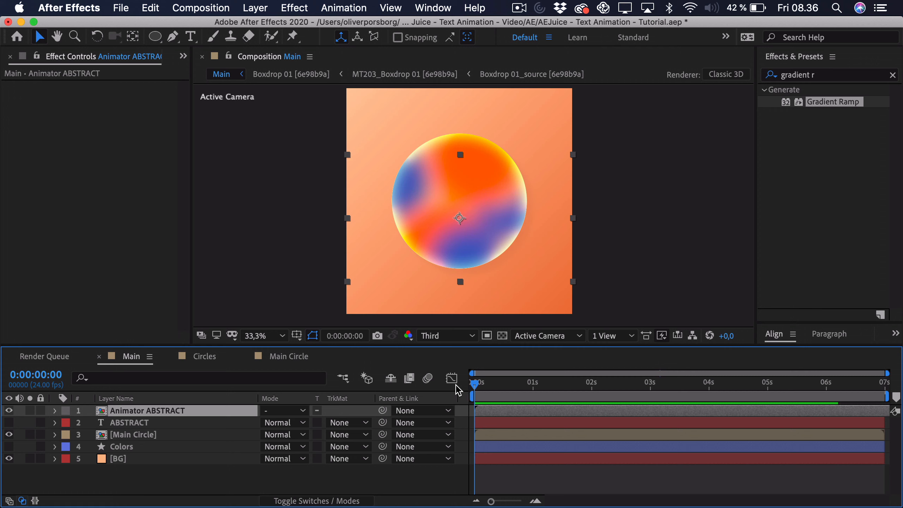
pyautogui.rightClick(162, 411)
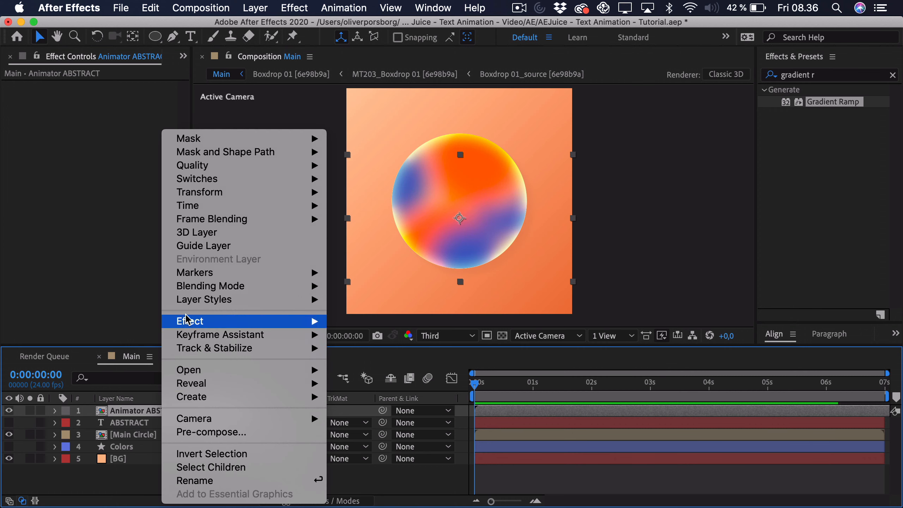
pyautogui.moveTo(200, 206)
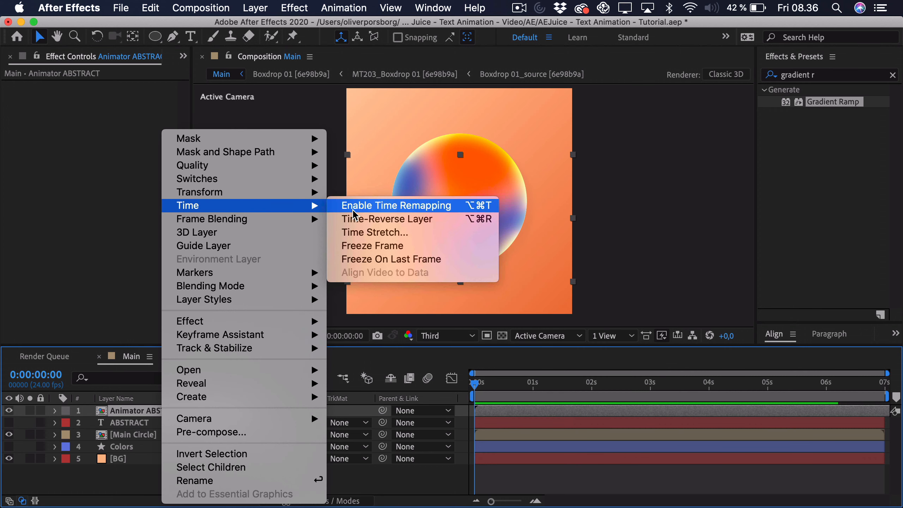
pyautogui.click(391, 206)
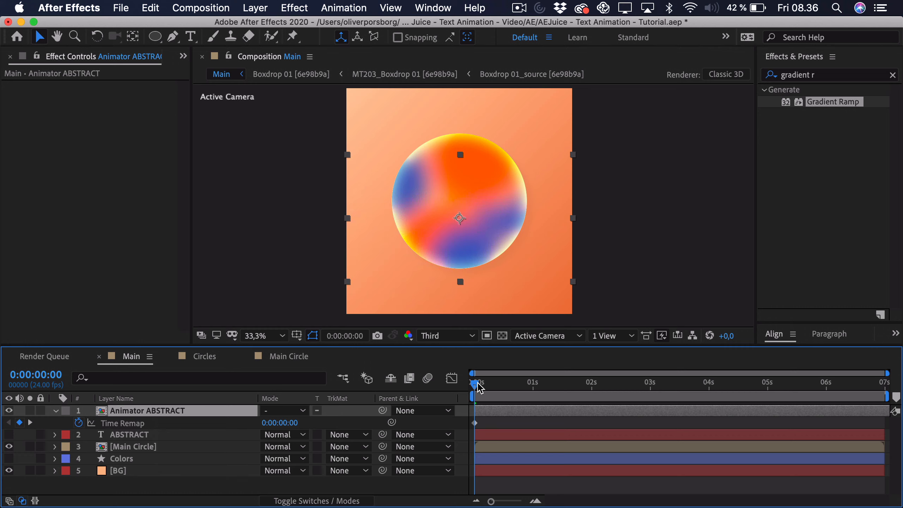
# Add a Time Remap keyframe at 0:00:01:21 on the Animator ABSTRACT layer and shift it to about 2.6 seconds.
pyautogui.moveTo(479, 387); pyautogui.dragTo(588, 391)
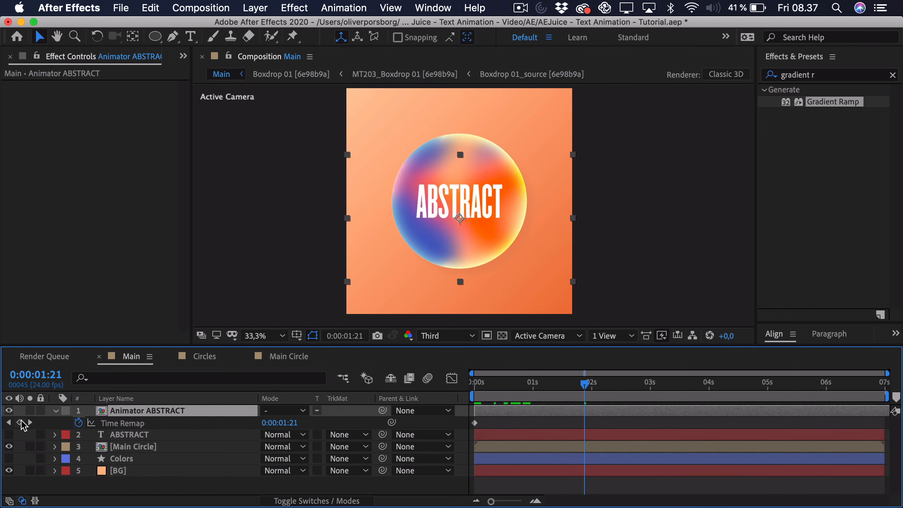
pyautogui.click(19, 422)
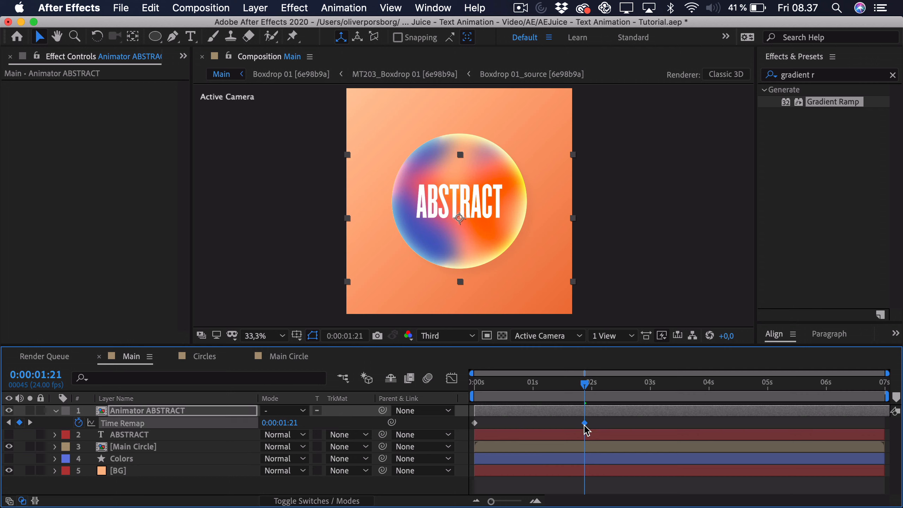
pyautogui.moveTo(584, 423); pyautogui.dragTo(630, 429)
# Apply Easy Ease to both Time Remap keyframes and show their value graph in the Graph Editor.
pyautogui.moveTo(584, 383); pyautogui.dragTo(468, 420)
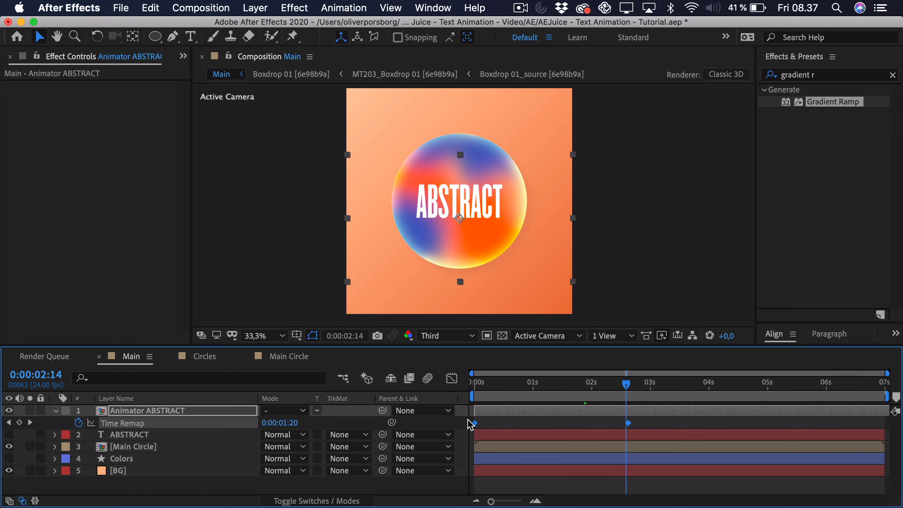
pyautogui.press('F9')
pyautogui.click(451, 378)
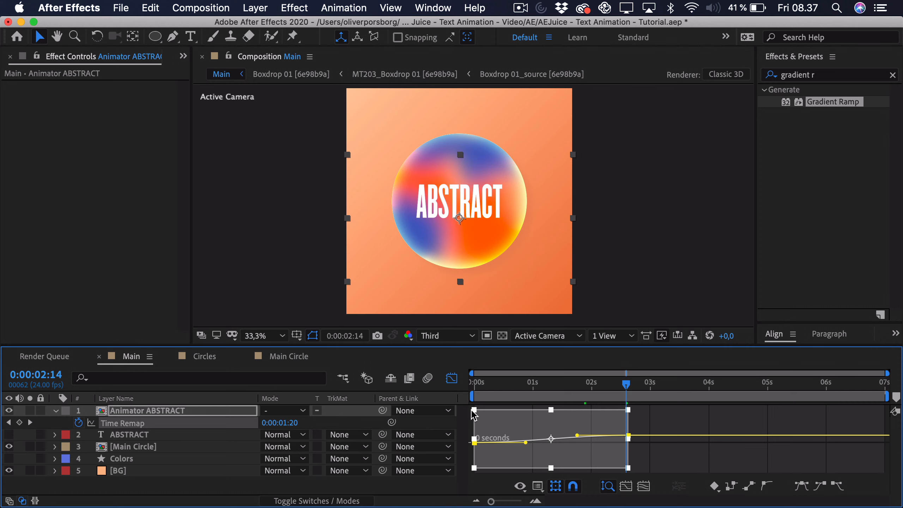
pyautogui.click(677, 450)
pyautogui.click(537, 485)
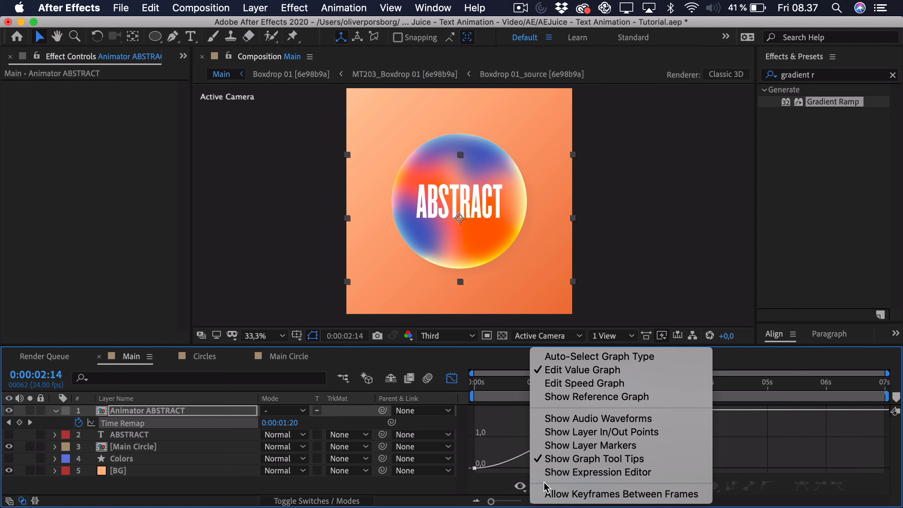
pyautogui.click(499, 439)
pyautogui.moveTo(499, 439); pyautogui.dragTo(462, 478)
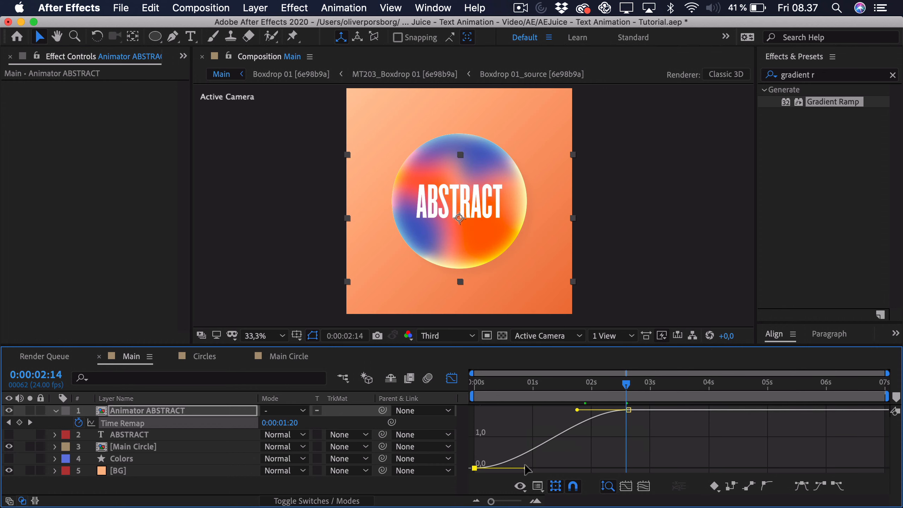
# Reshape the Time Remap curve to rise steeply at the start and level off gradually, and preview it from the beginning.
pyautogui.moveTo(526, 469); pyautogui.dragTo(488, 428)
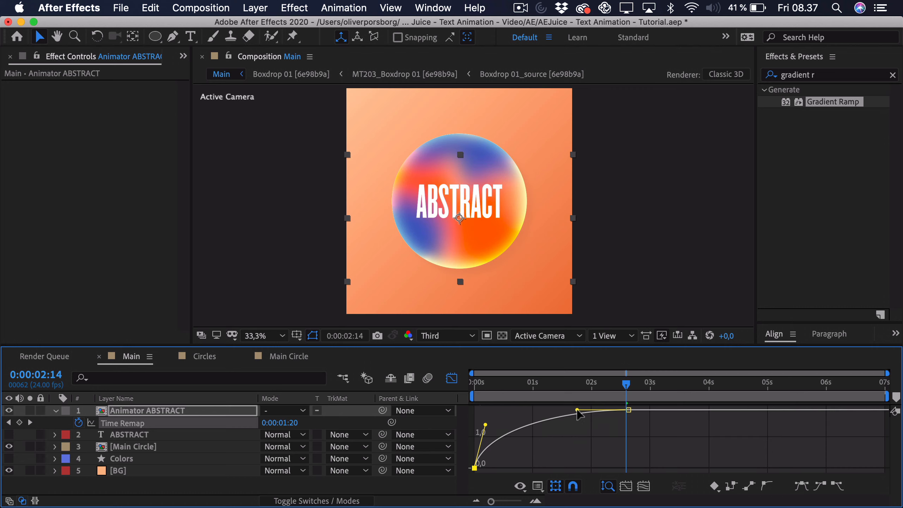
pyautogui.moveTo(578, 414); pyautogui.dragTo(546, 414)
pyautogui.moveTo(489, 426); pyautogui.dragTo(494, 427)
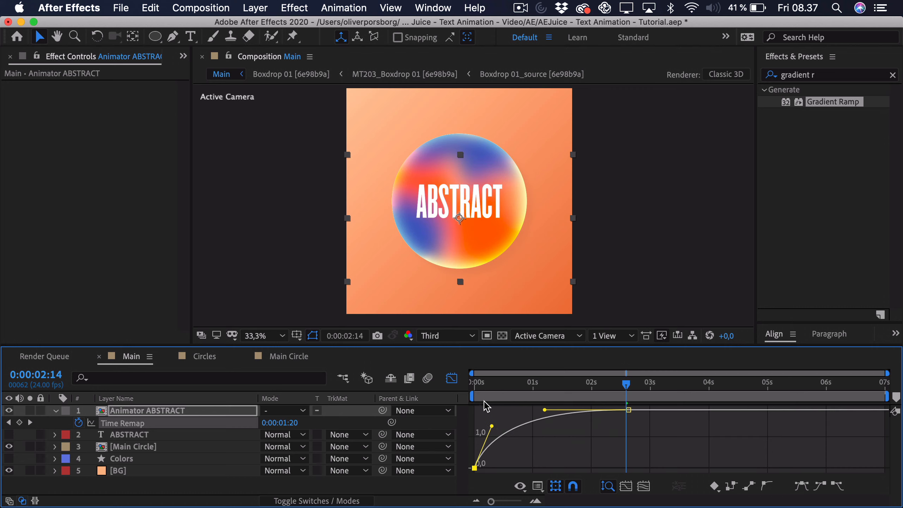
pyautogui.press('Home')
pyautogui.press('space')
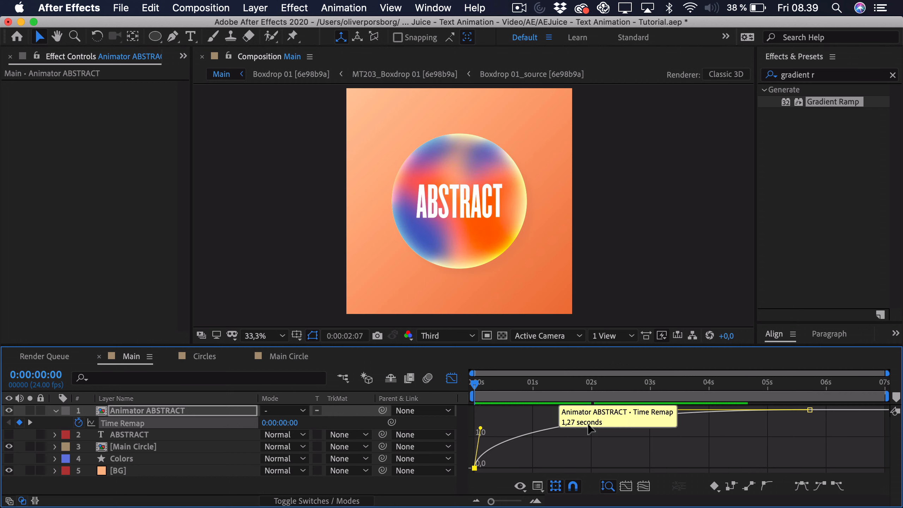
pyautogui.press('space')
# Copy the Colors layer from Main into the Boxdrop 01 composition above the Controller layer and make it visible.
pyautogui.click(182, 457)
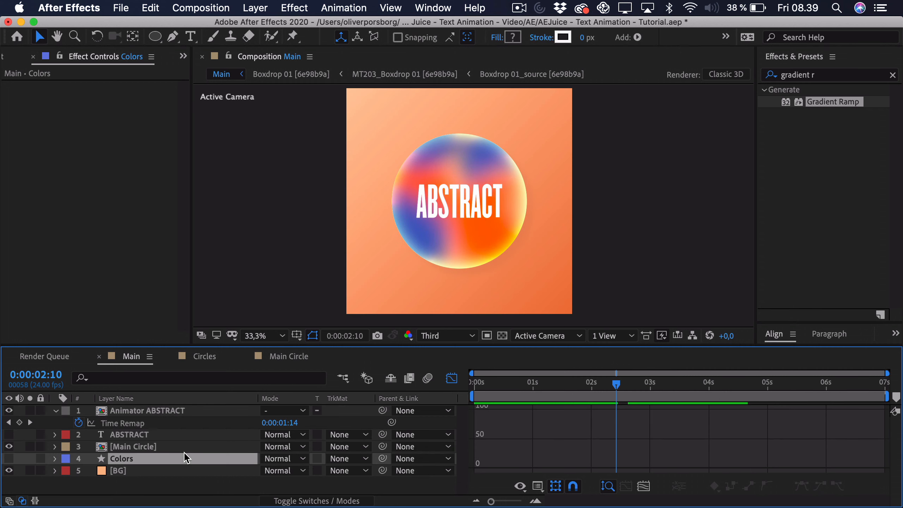
pyautogui.press('super+c')
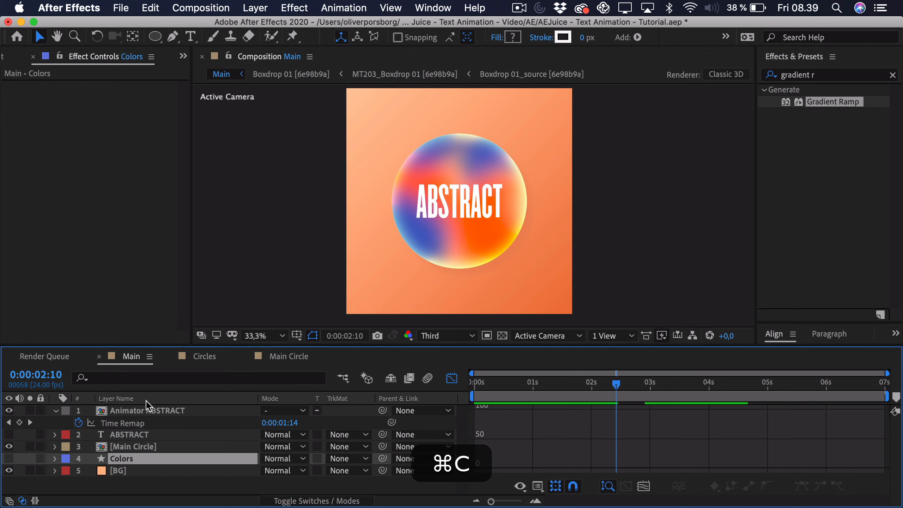
pyautogui.doubleClick(152, 415)
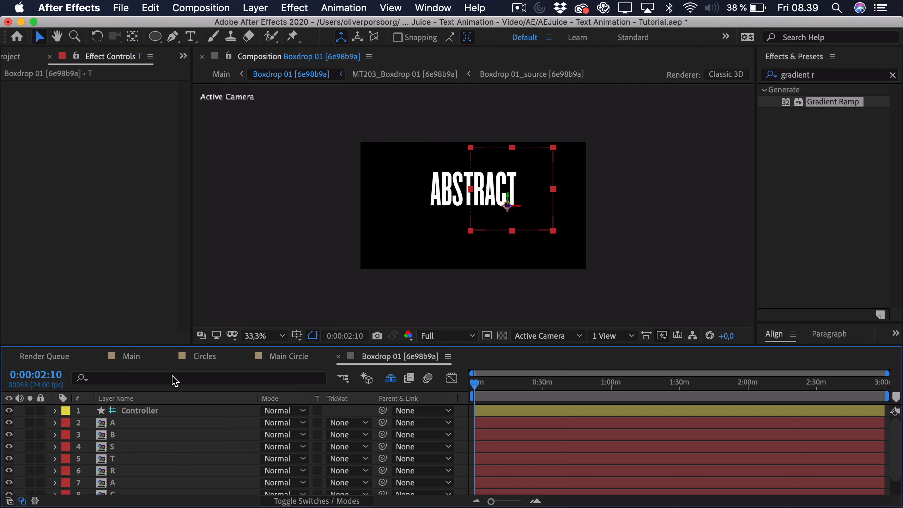
pyautogui.click(149, 412)
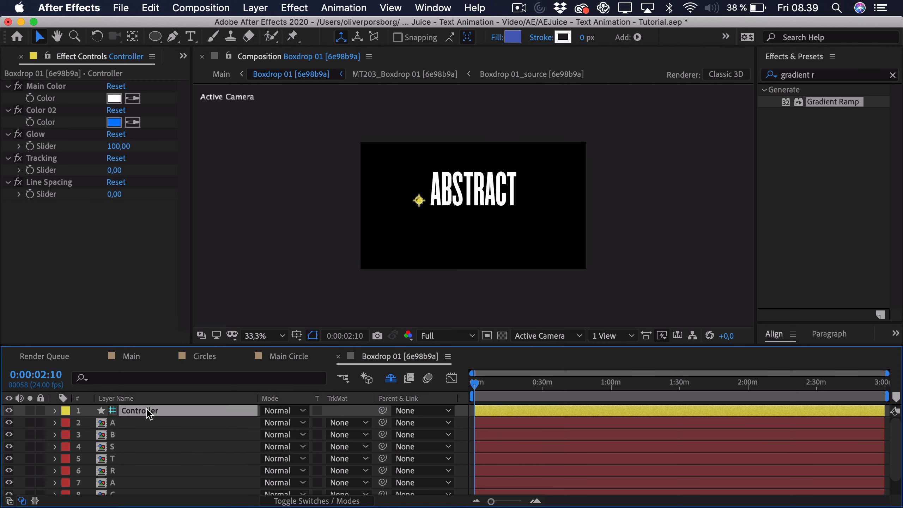
pyautogui.scroll(1, 459, 177)
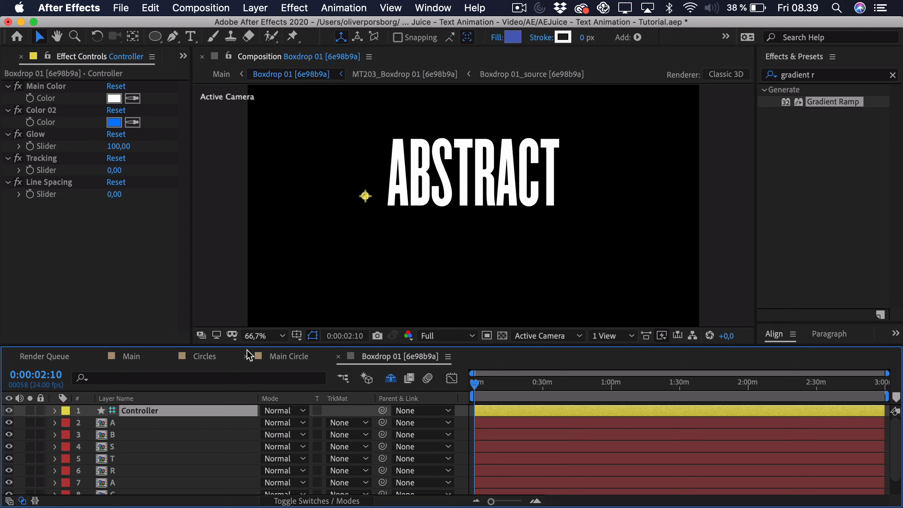
pyautogui.press('super+v')
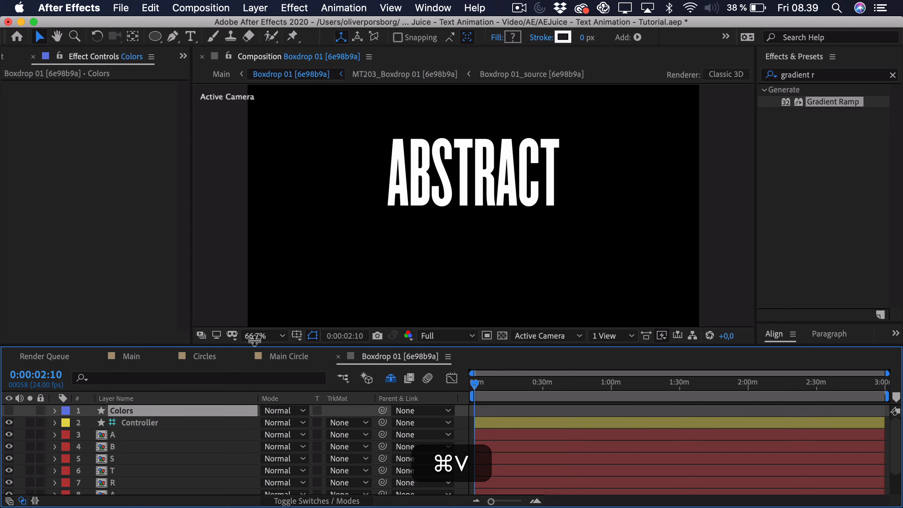
pyautogui.click(9, 410)
pyautogui.scroll(2, 347, 202)
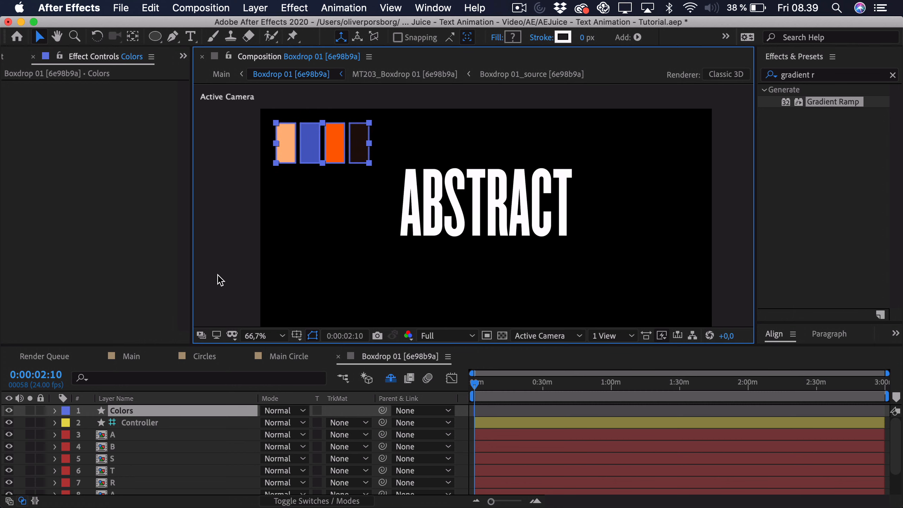
# Set the Controller layer's Color 02 to the blue of the palette swatch and check the text animation at 0:00:00:22.
pyautogui.click(148, 423)
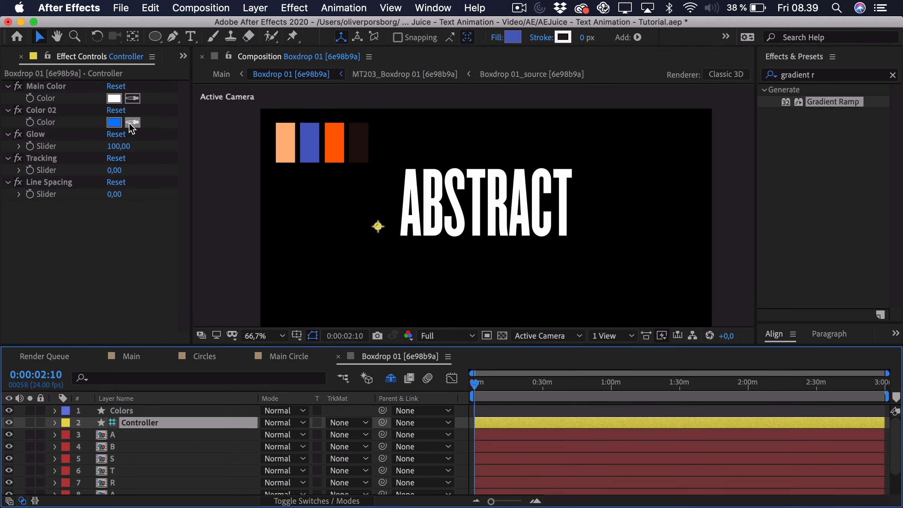
pyautogui.click(132, 122)
pyautogui.click(319, 142)
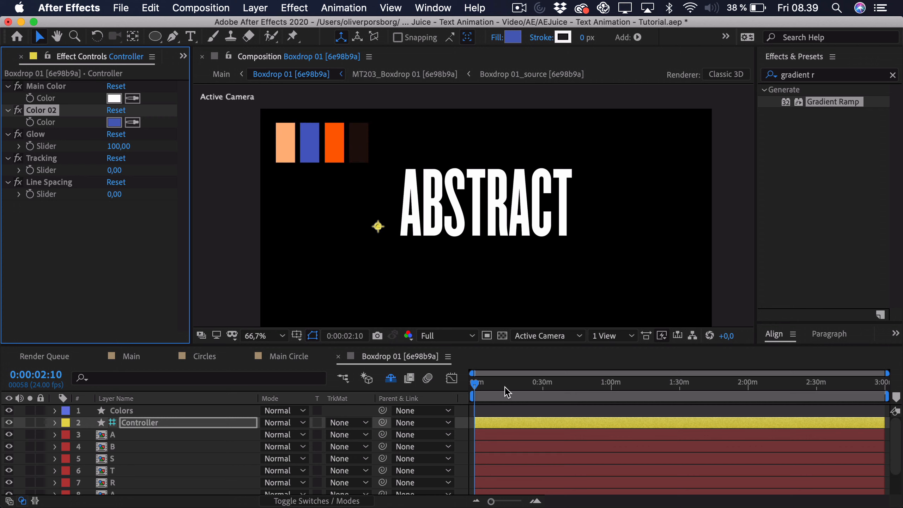
pyautogui.moveTo(491, 387); pyautogui.dragTo(469, 388)
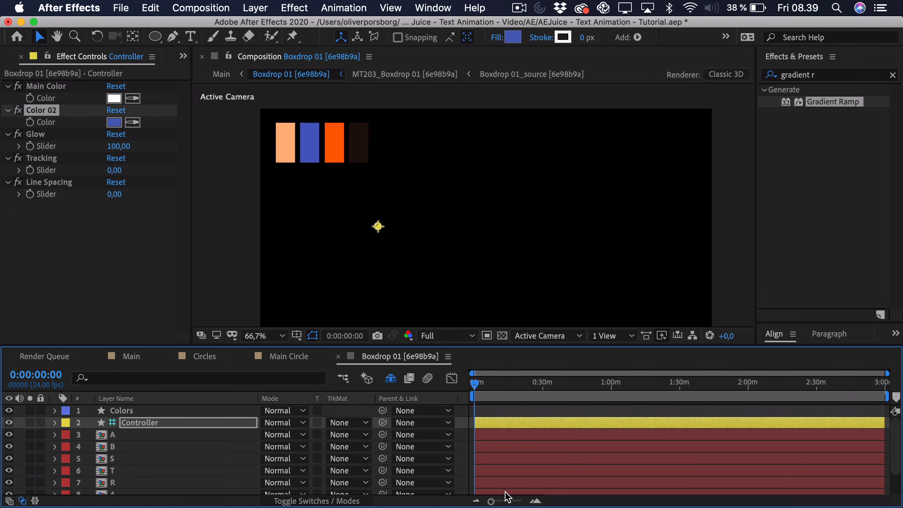
pyautogui.moveTo(491, 501); pyautogui.dragTo(523, 501)
pyautogui.moveTo(518, 403); pyautogui.dragTo(623, 388)
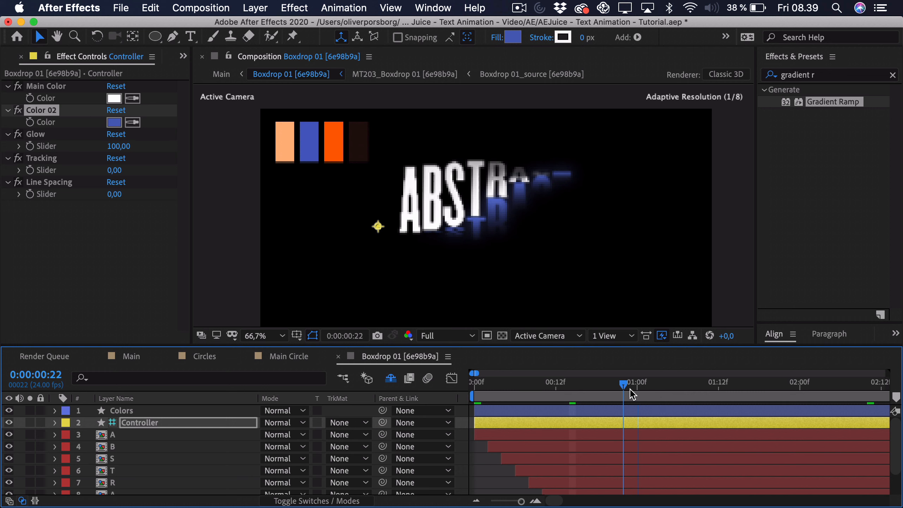
pyautogui.click(154, 230)
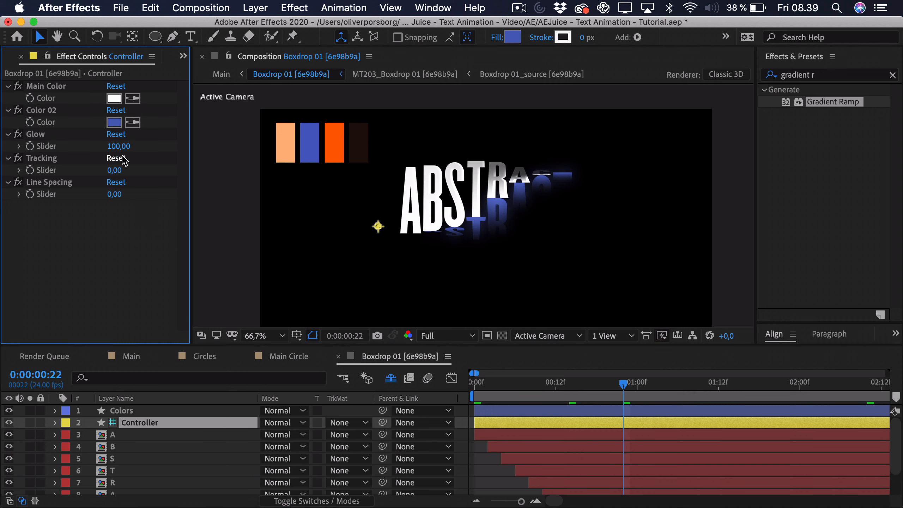
# Set the Controller layer's Glow slider to 0.
pyautogui.moveTo(117, 146); pyautogui.dragTo(36, 153)
pyautogui.moveTo(514, 235); pyautogui.dragTo(475, 233)
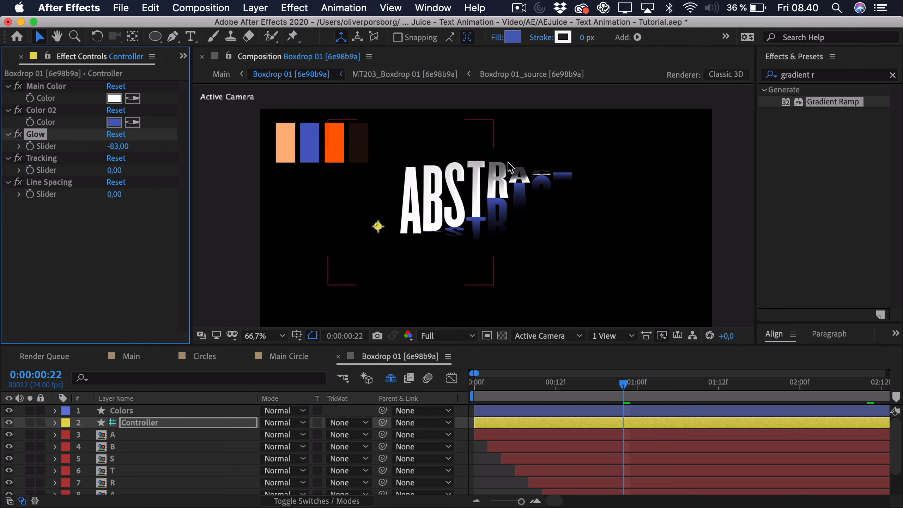
pyautogui.click(118, 146)
pyautogui.write('0')
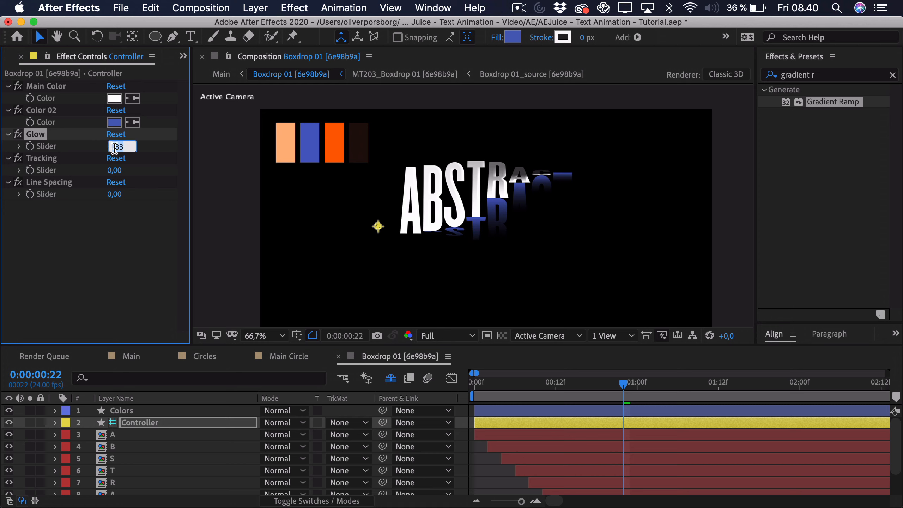
pyautogui.press('Return')
# Try a Tracking of 64 and a Line Spacing of 43 on the Controller layer, undoing each change.
pyautogui.moveTo(114, 170); pyautogui.dragTo(161, 172)
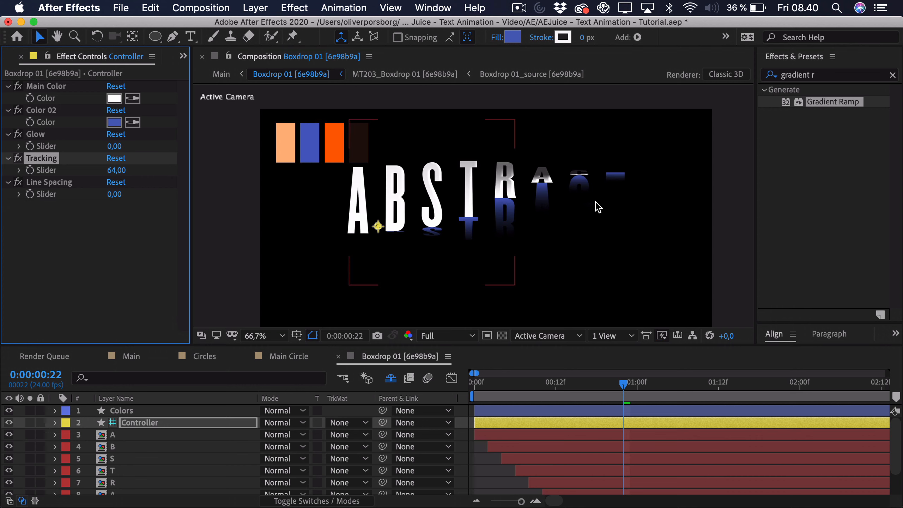
pyautogui.press('super+z')
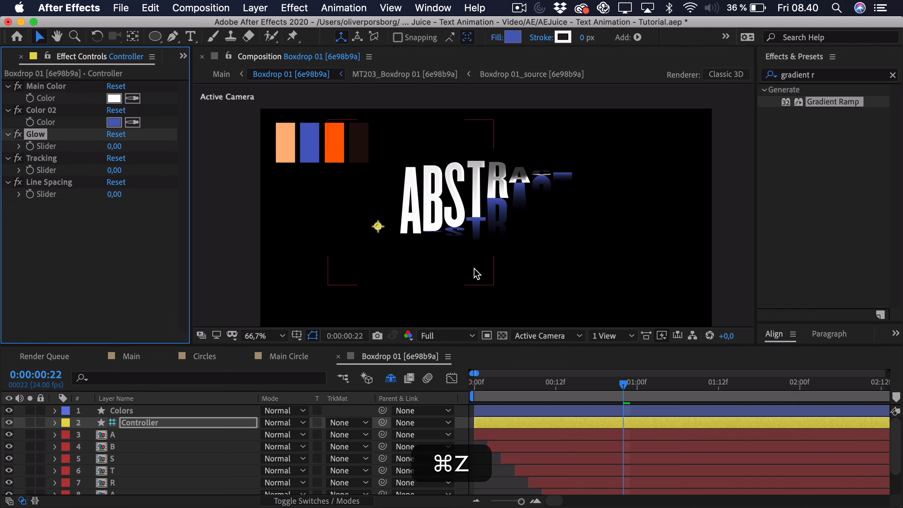
pyautogui.moveTo(114, 194); pyautogui.dragTo(138, 192)
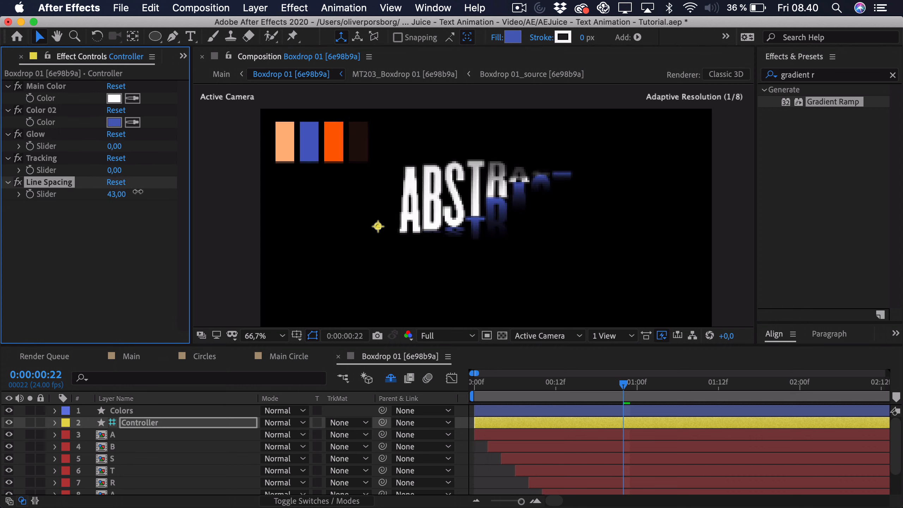
pyautogui.press('super+z')
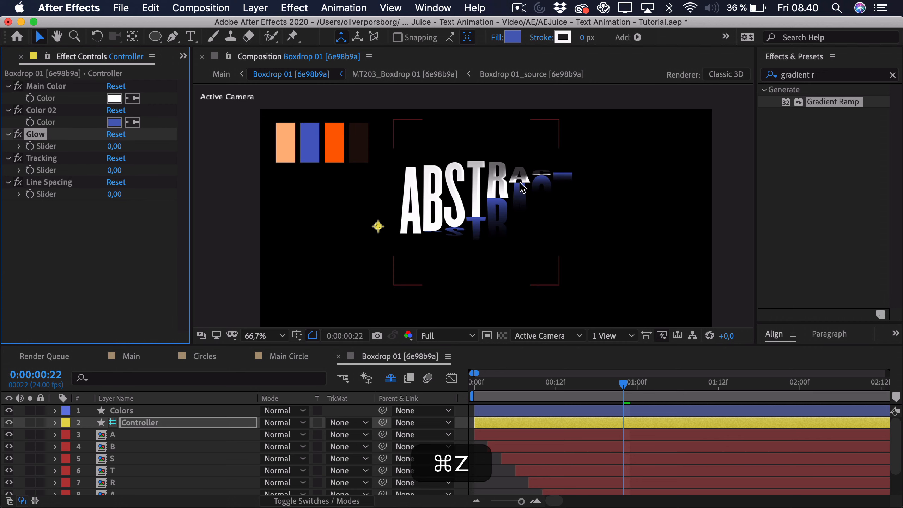
# Return to the layer view of the Main composition's timeline with the playhead at 0:00:00:00.
pyautogui.click(132, 356)
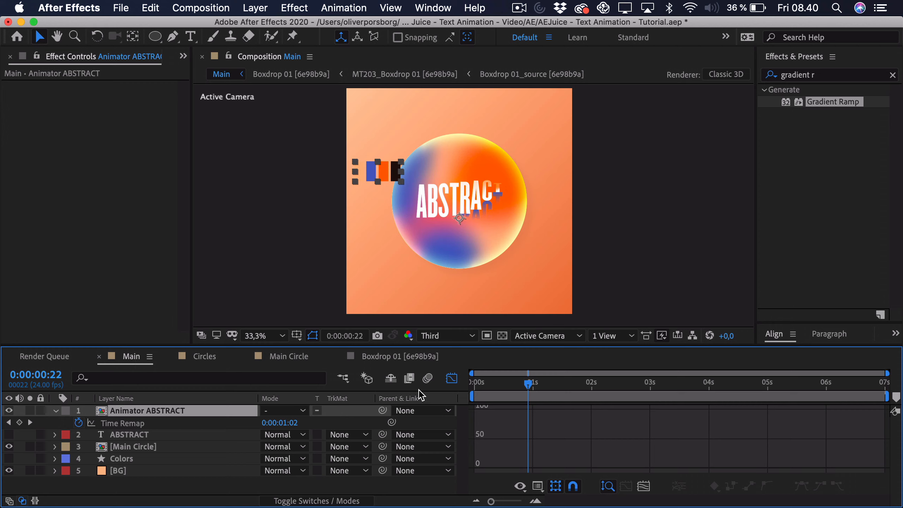
pyautogui.click(452, 378)
pyautogui.click(529, 490)
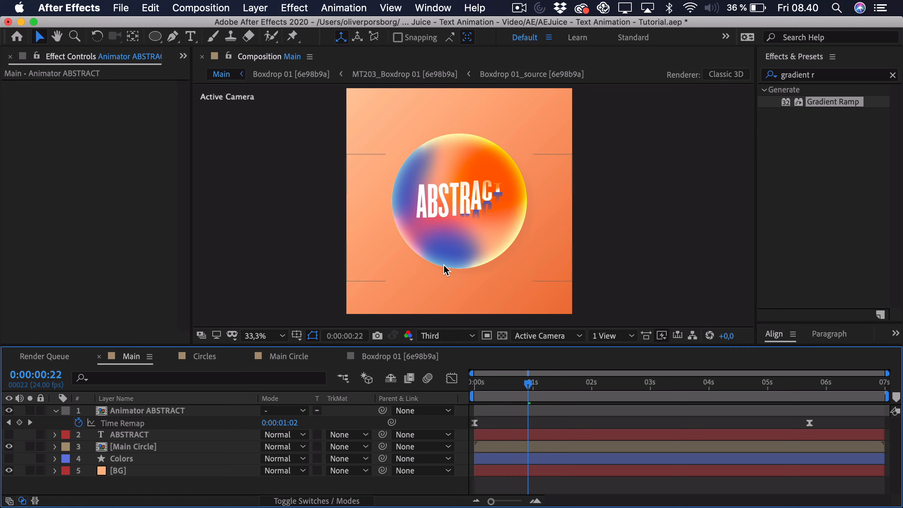
pyautogui.click(515, 383)
pyautogui.moveTo(505, 387); pyautogui.dragTo(413, 383)
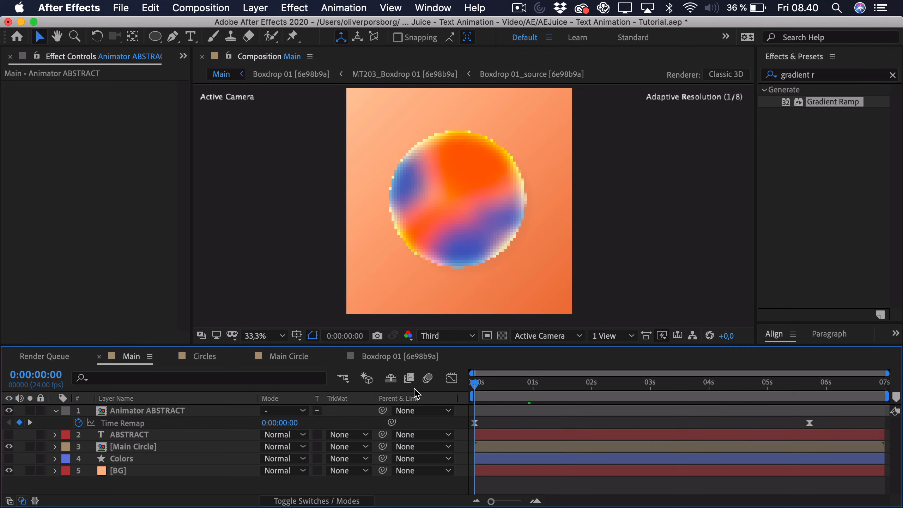
# Animate the Main Circle layer's Scale from 256% at 0:00:00:00 to 100% at about 4 seconds.
pyautogui.click(172, 449)
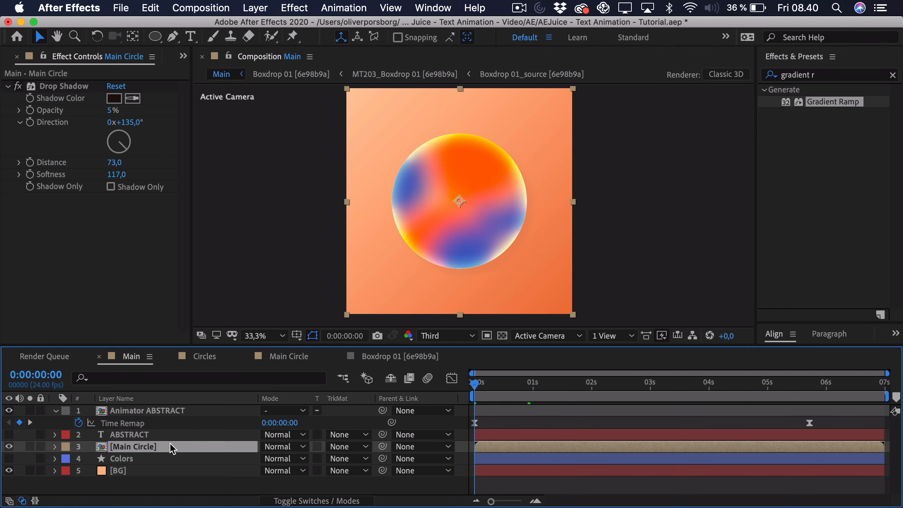
pyautogui.press('s')
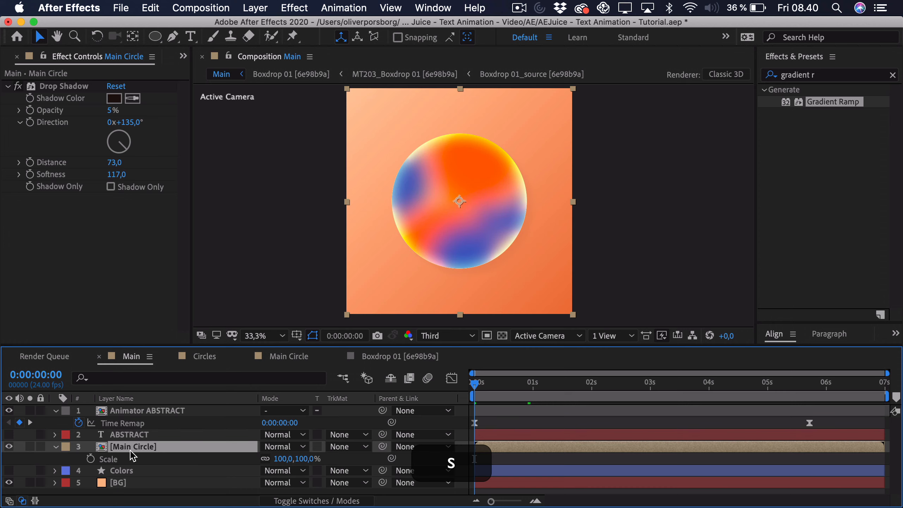
pyautogui.click(91, 459)
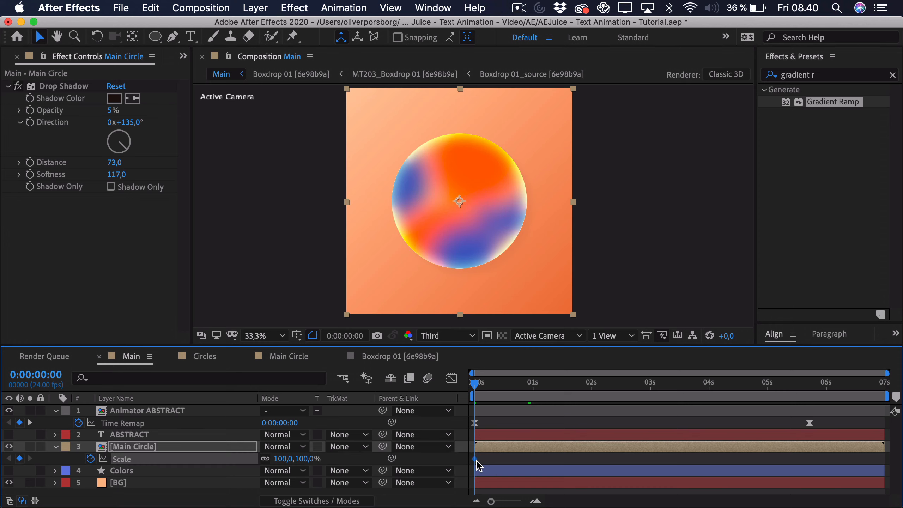
pyautogui.moveTo(475, 458); pyautogui.dragTo(716, 463)
pyautogui.moveTo(287, 463); pyautogui.dragTo(430, 186)
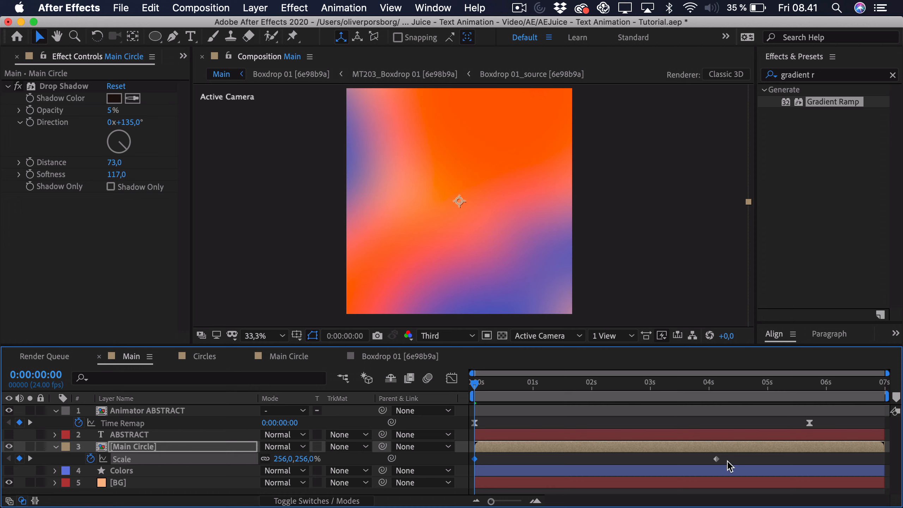
# Apply Easy Ease to the Main Circle's Scale keyframes and show their curve in the Graph Editor.
pyautogui.click(716, 459)
pyautogui.press('F9')
pyautogui.click(452, 377)
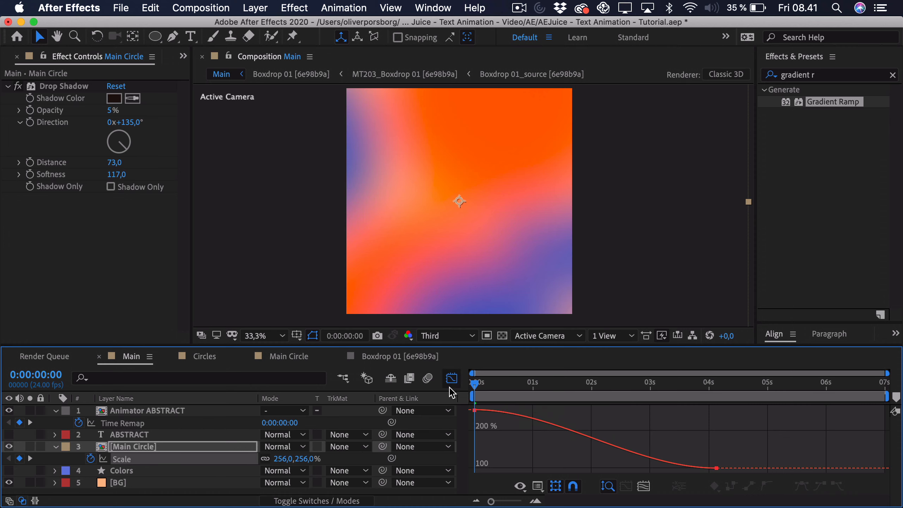
# Reshape the Main Circle's Scale curve to drop steeply at the start and ease out gradually, and preview it.
pyautogui.click(497, 412)
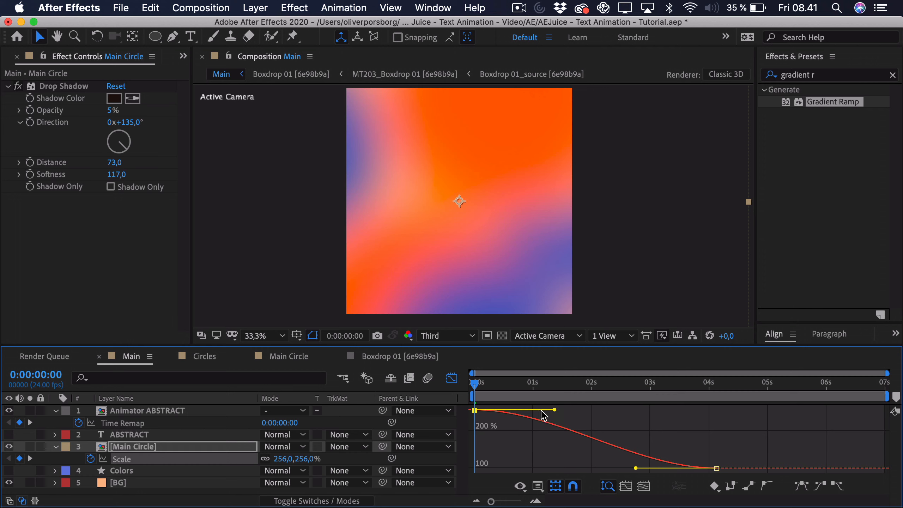
pyautogui.moveTo(554, 410); pyautogui.dragTo(490, 441)
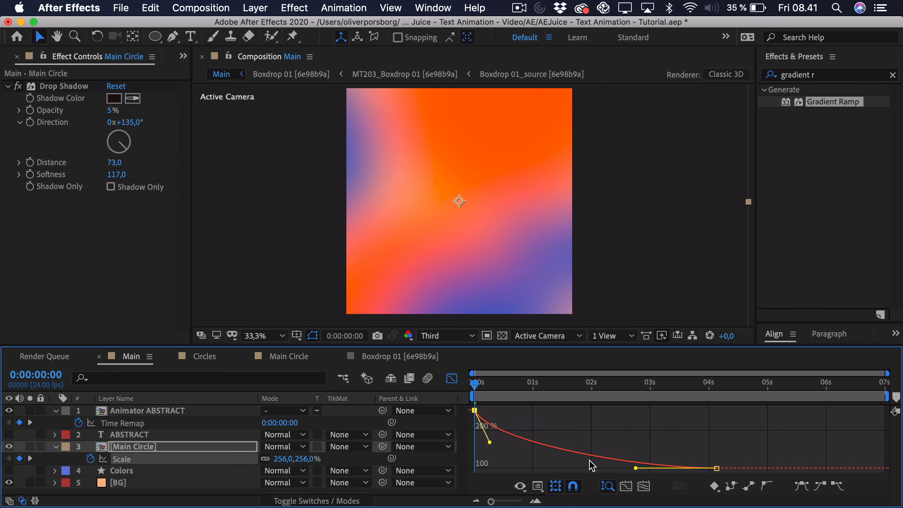
pyautogui.moveTo(635, 468); pyautogui.dragTo(535, 466)
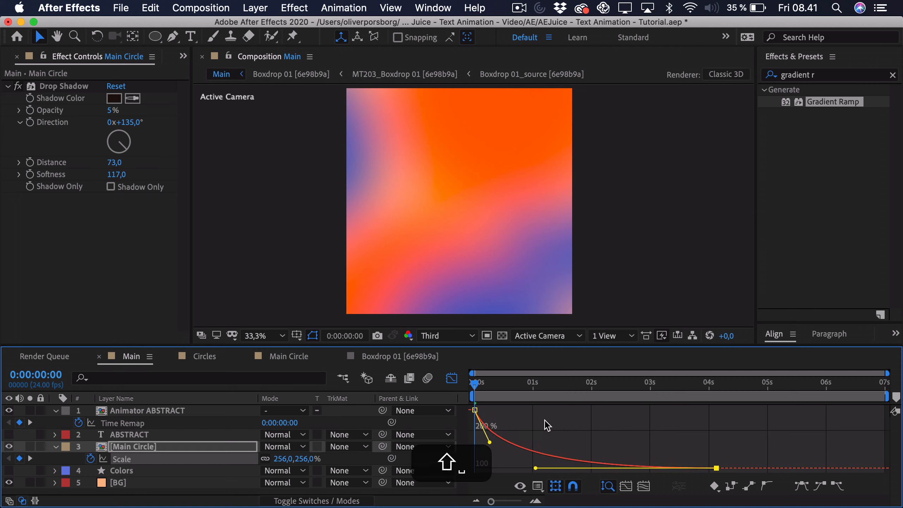
pyautogui.press('space')
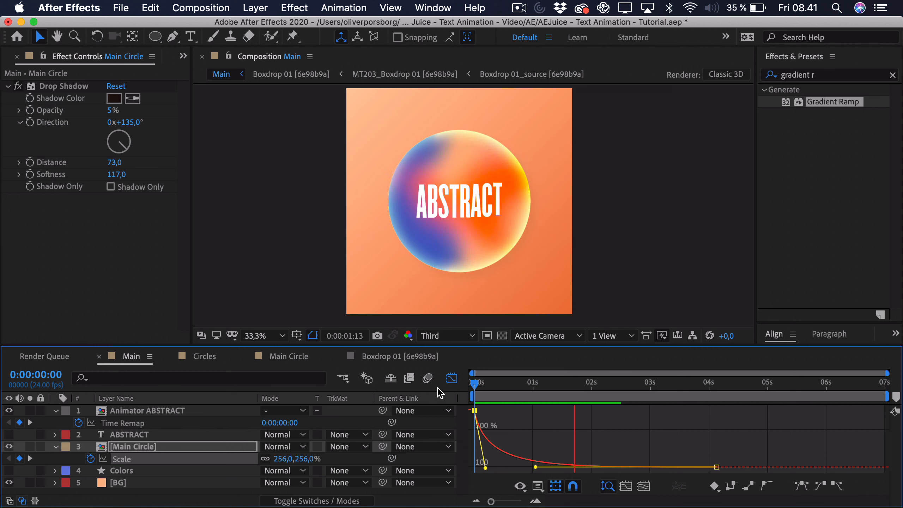
pyautogui.press('space')
# Add a middle Scale keyframe to the Main Circle at about 0.7 seconds to sharpen the drop, preview it and leave the Graph Editor.
pyautogui.click(521, 385)
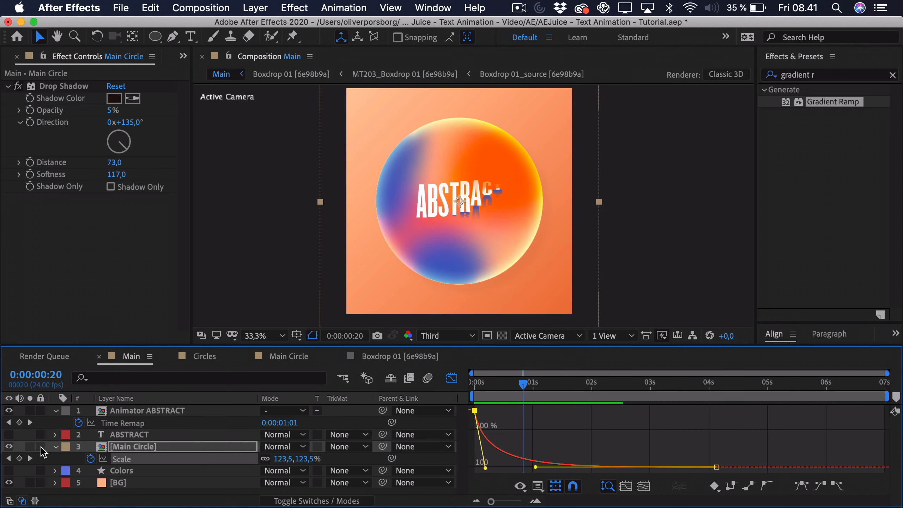
pyautogui.click(19, 458)
pyautogui.moveTo(523, 459); pyautogui.dragTo(544, 470)
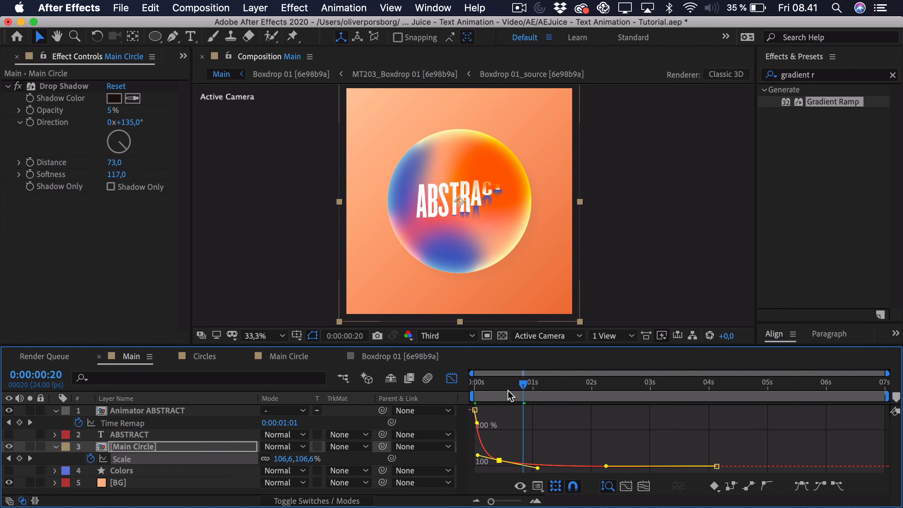
pyautogui.press('Home')
pyautogui.press('space')
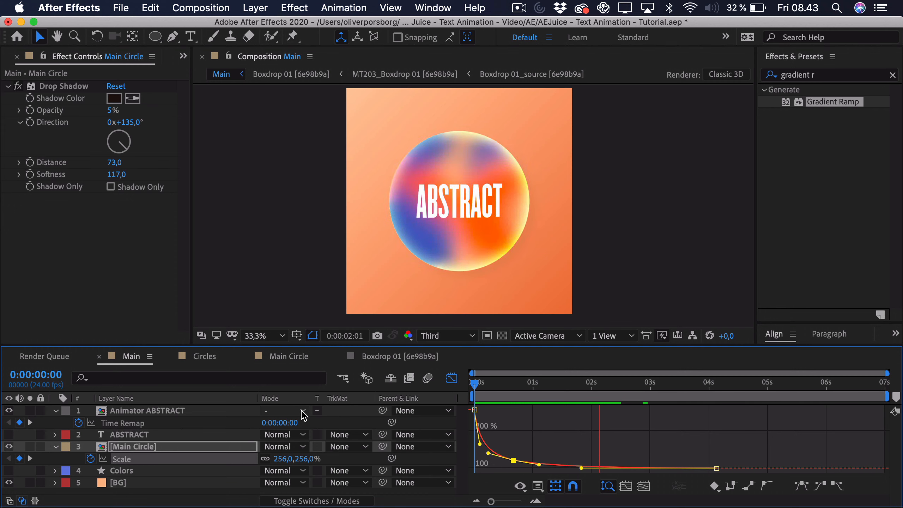
pyautogui.click(452, 378)
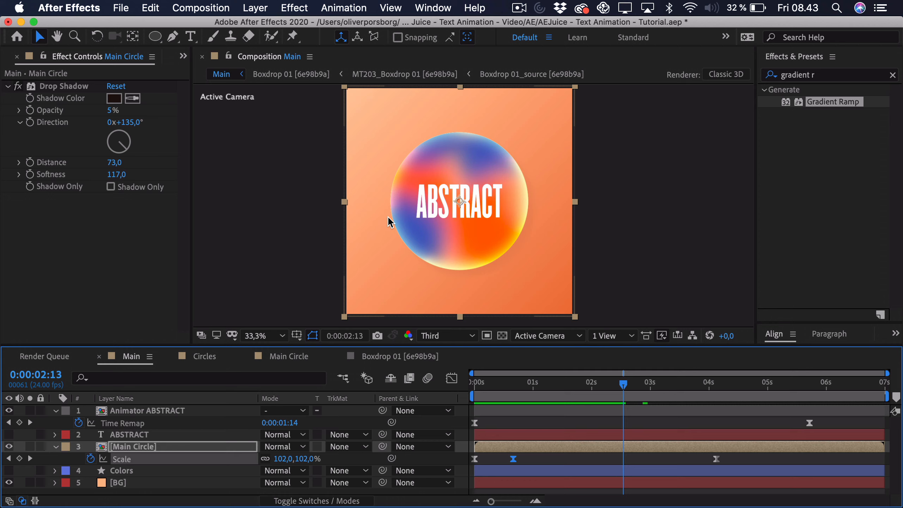
# Pre-compose the Animator ABSTRACT, ABSTRACT and Main Circle layers into a composition named "Animaiton Main".
pyautogui.click(136, 410)
pyautogui.keyDown('shift'); pyautogui.click(138, 447); pyautogui.keyUp('shift')
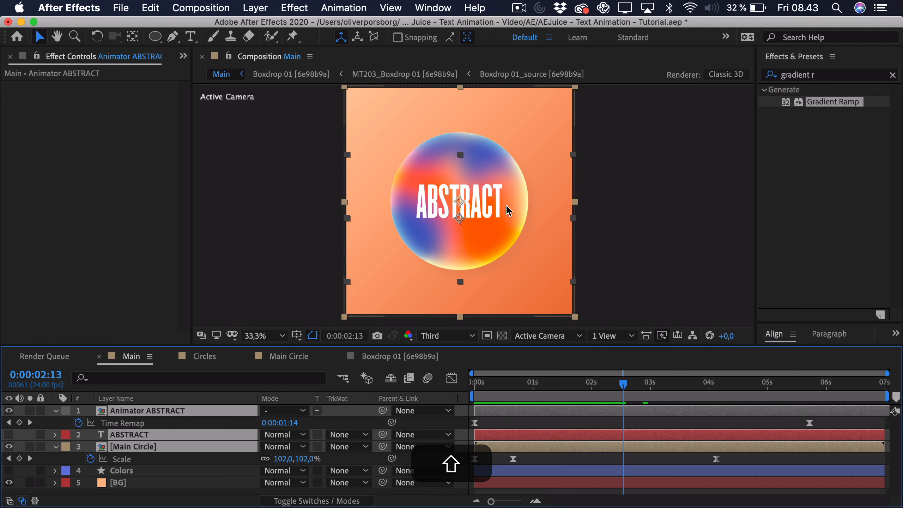
pyautogui.rightClick(157, 445)
pyautogui.click(197, 431)
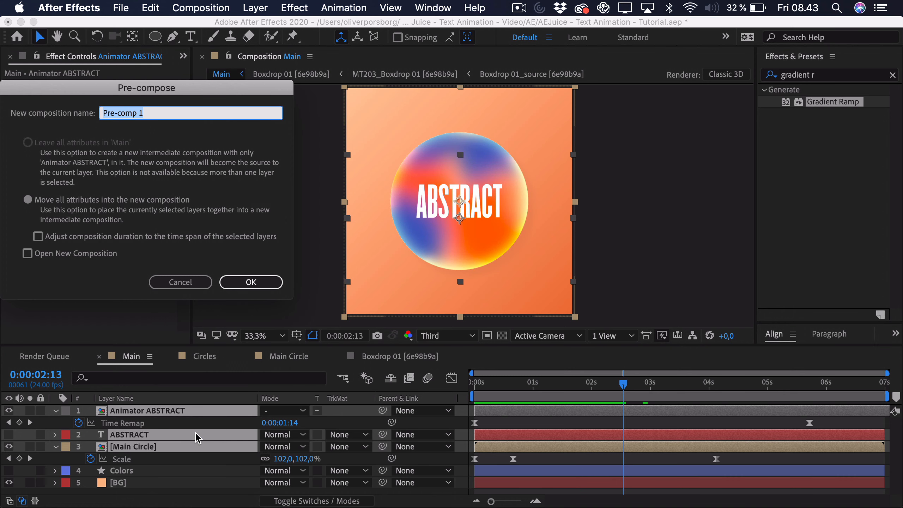
pyautogui.write('Animaiton Main')
pyautogui.press('Return')
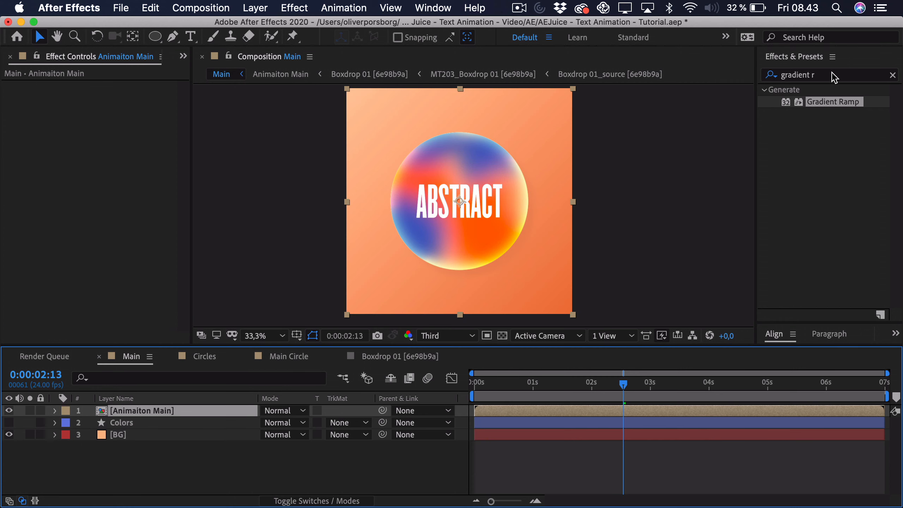
# Apply Turbulent Displace to the Animaiton Main layer with a Size of 489 and an Amount of 14.
pyautogui.moveTo(834, 77); pyautogui.dragTo(344, 76)
pyautogui.write('tur')
pyautogui.press('BackSpace')
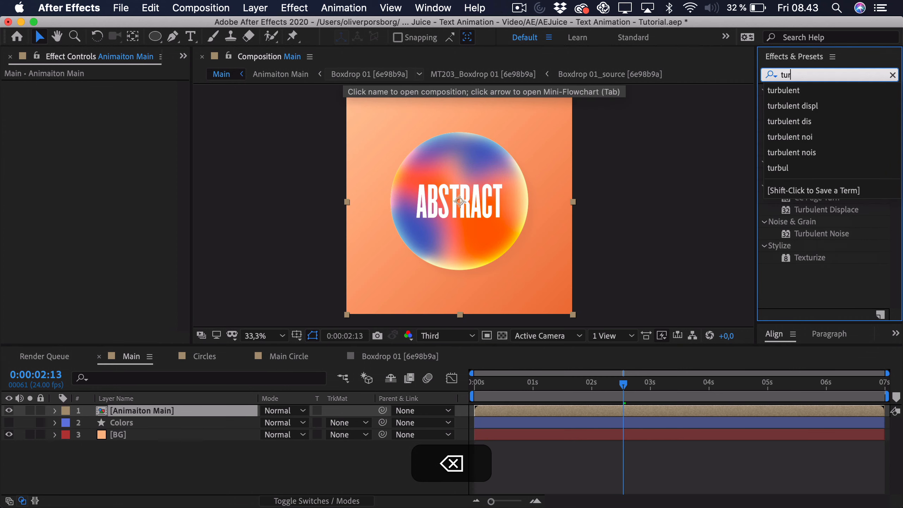
pyautogui.write('bulent')
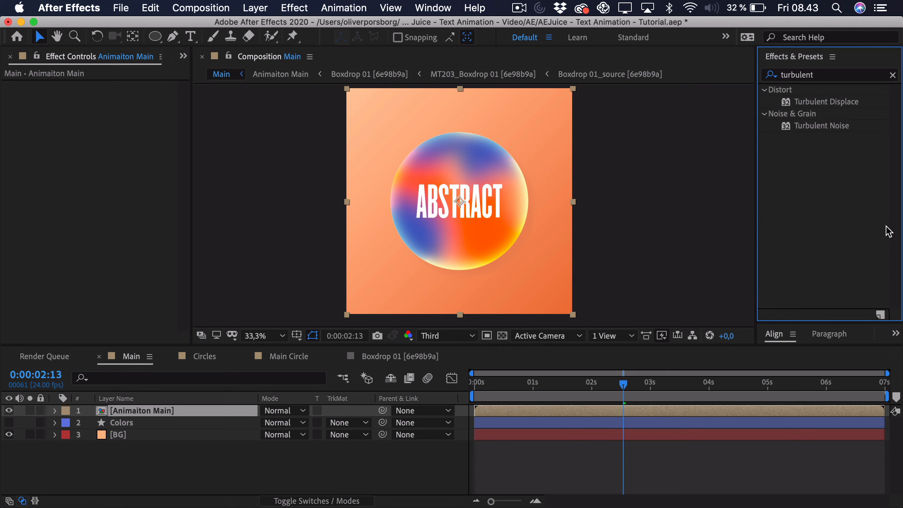
pyautogui.moveTo(825, 102); pyautogui.dragTo(352, 178)
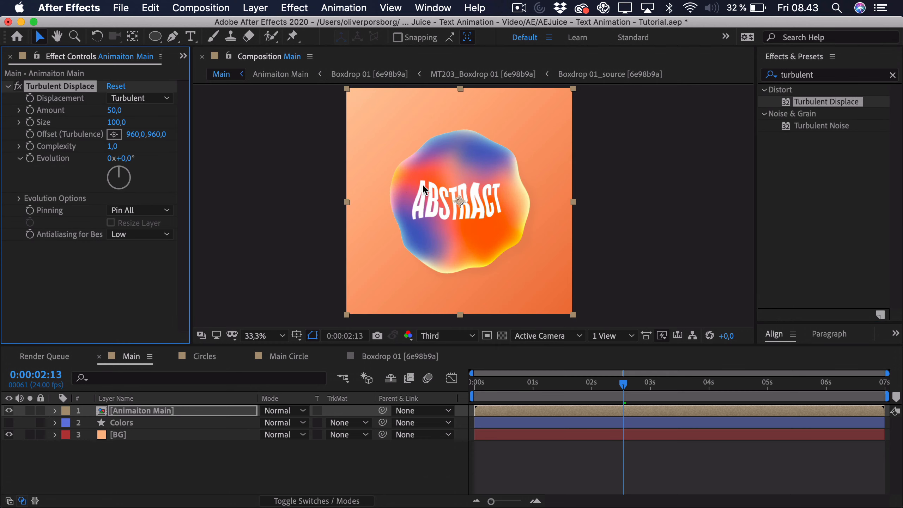
pyautogui.moveTo(117, 122); pyautogui.dragTo(378, 124)
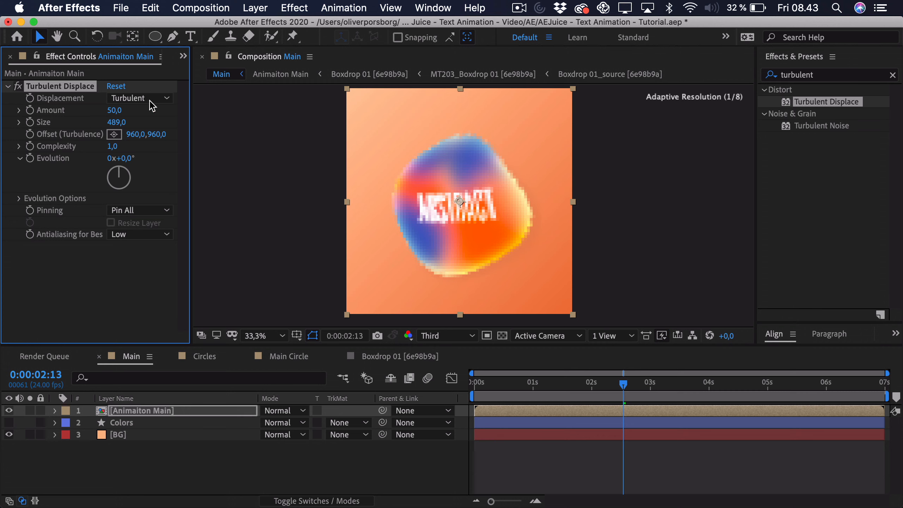
pyautogui.moveTo(115, 112)
pyautogui.mouseDown()
pyautogui.moveTo(52, 115)
pyautogui.moveTo(114, 116)
pyautogui.mouseUp()
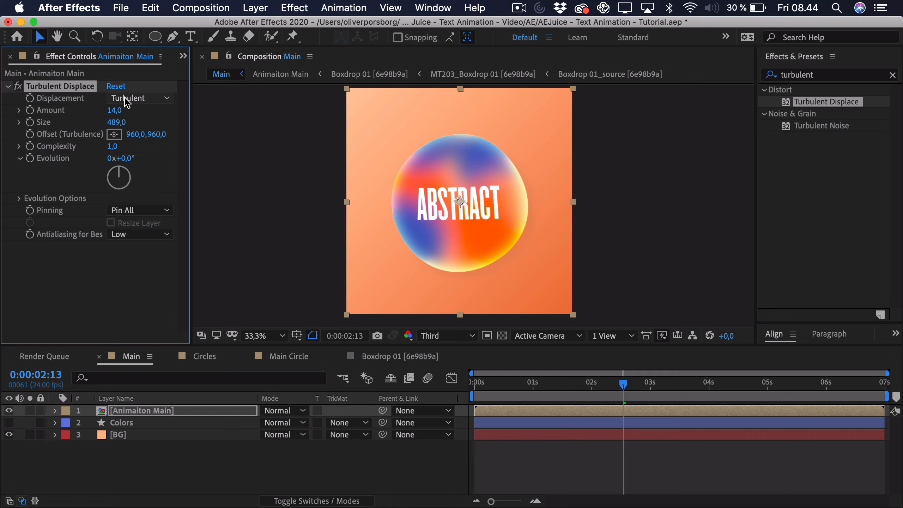
# Try a Turbulent Displace Amount of 97 and undo the change.
pyautogui.moveTo(120, 109); pyautogui.dragTo(171, 106)
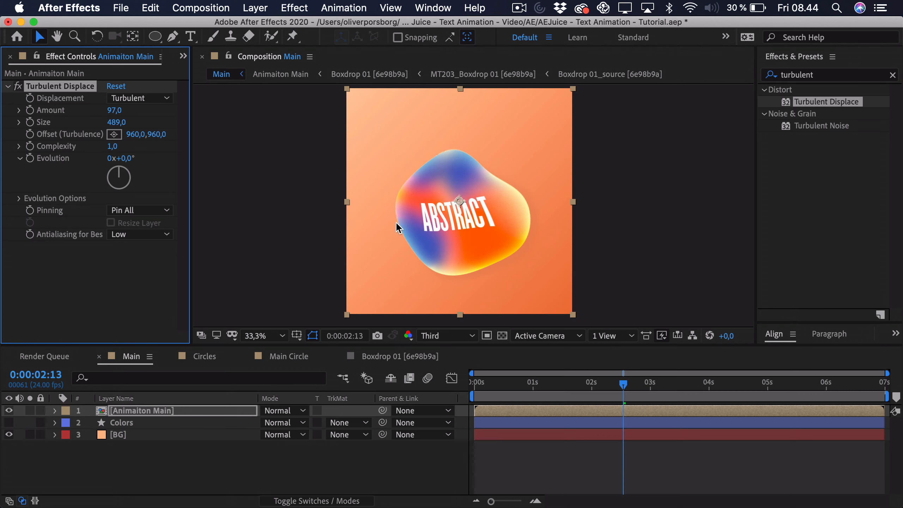
pyautogui.press('super+z')
pyautogui.press('super+z')
pyautogui.press('super+z')
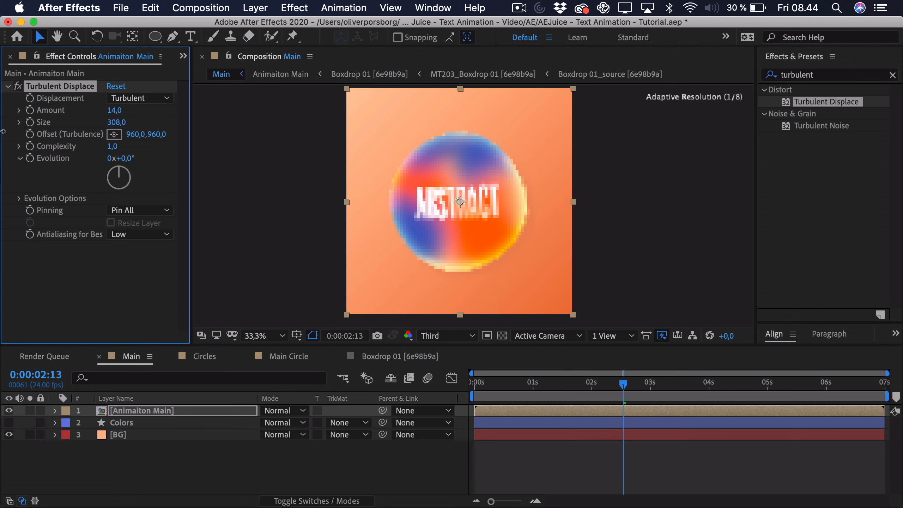
# Try a Turbulent Displace Size of 20 with an Amount of 191, and undo the changes.
pyautogui.moveTo(3, 132); pyautogui.dragTo(32, 129)
pyautogui.click(114, 122)
pyautogui.write('20')
pyautogui.press('Return')
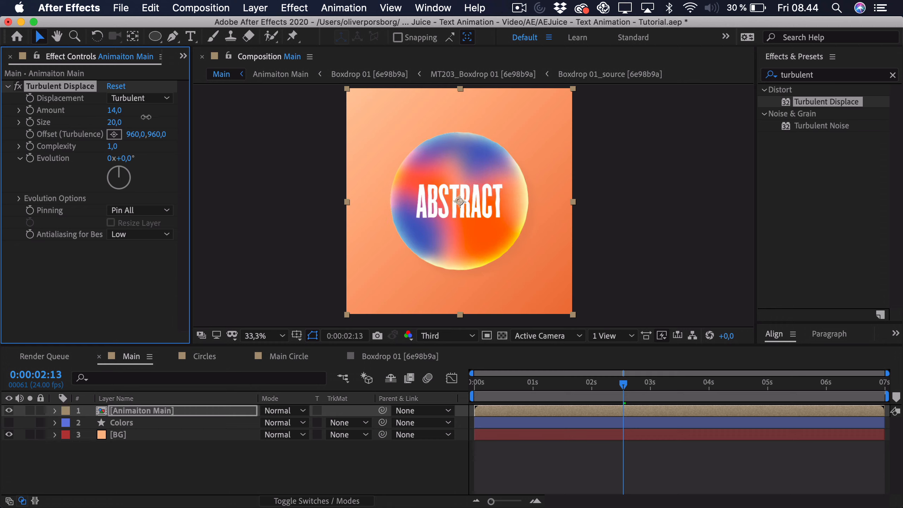
pyautogui.moveTo(146, 117); pyautogui.dragTo(209, 118)
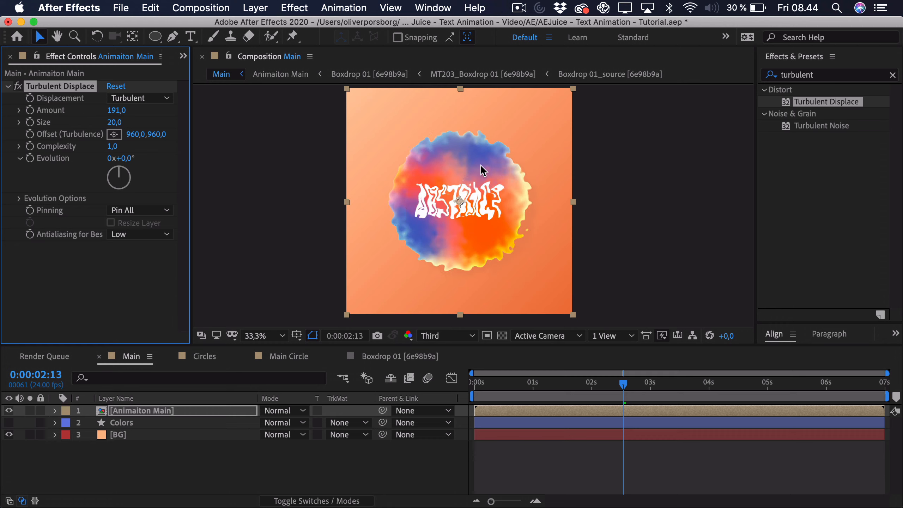
pyautogui.press('super+z')
pyautogui.press('super+z')
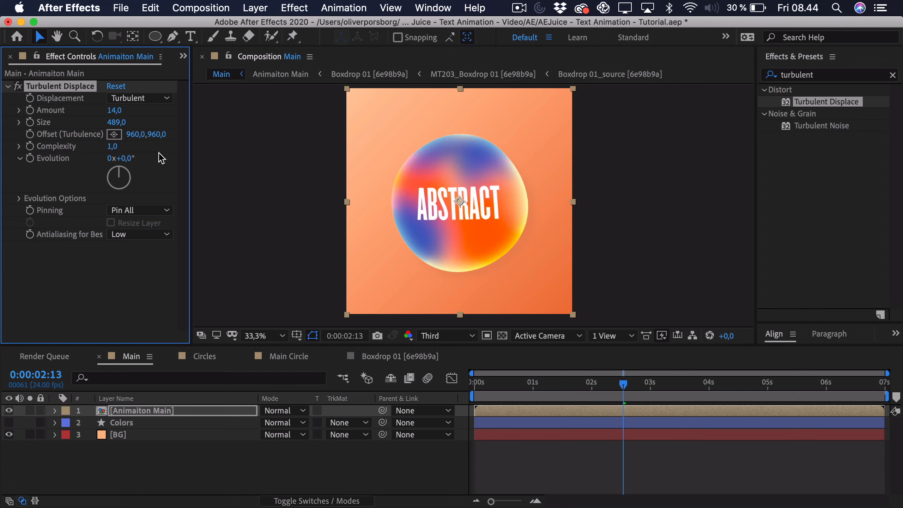
# Add the expression time*75 to the Turbulent Displace Evolution property.
pyautogui.keyDown('alt'); pyautogui.click(30, 158); pyautogui.keyUp('alt')
pyautogui.write('t')
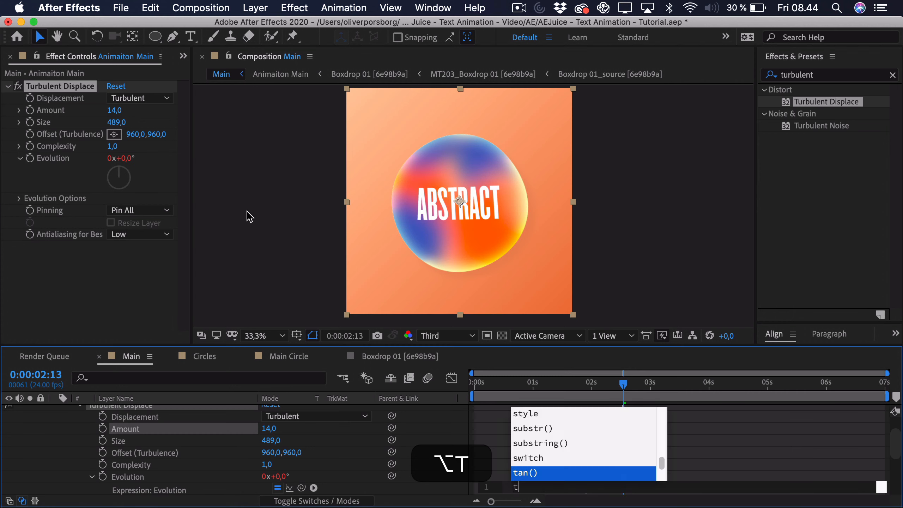
pyautogui.write('ime*')
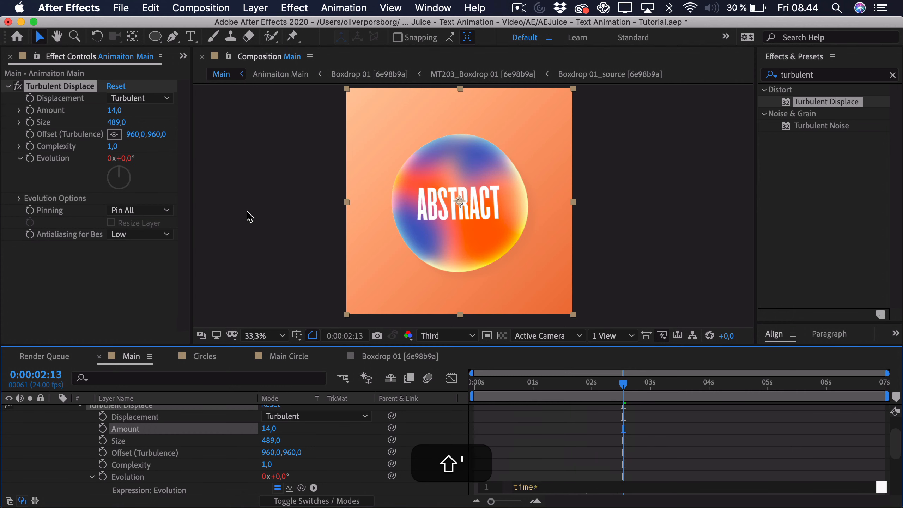
pyautogui.write('75')
pyautogui.click(552, 430)
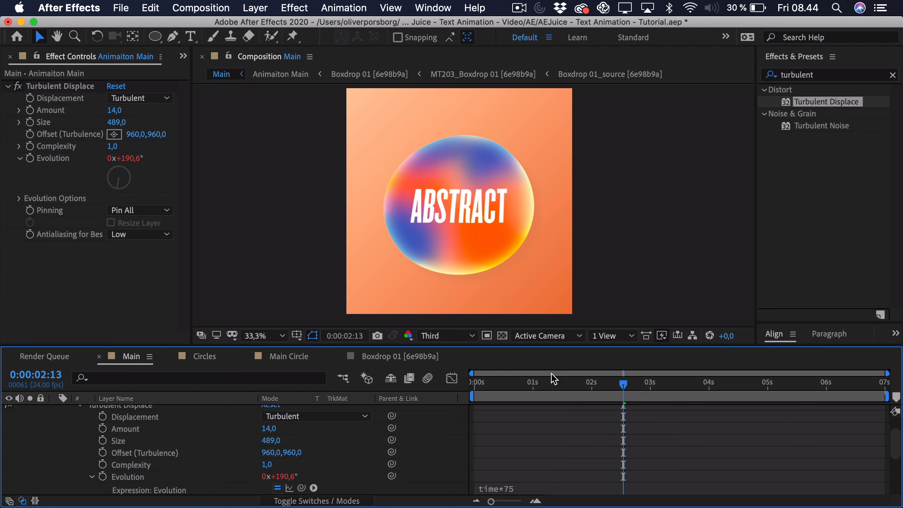
# Set the composition preview resolution to Quarter and play the animation from the start.
pyautogui.press('Home')
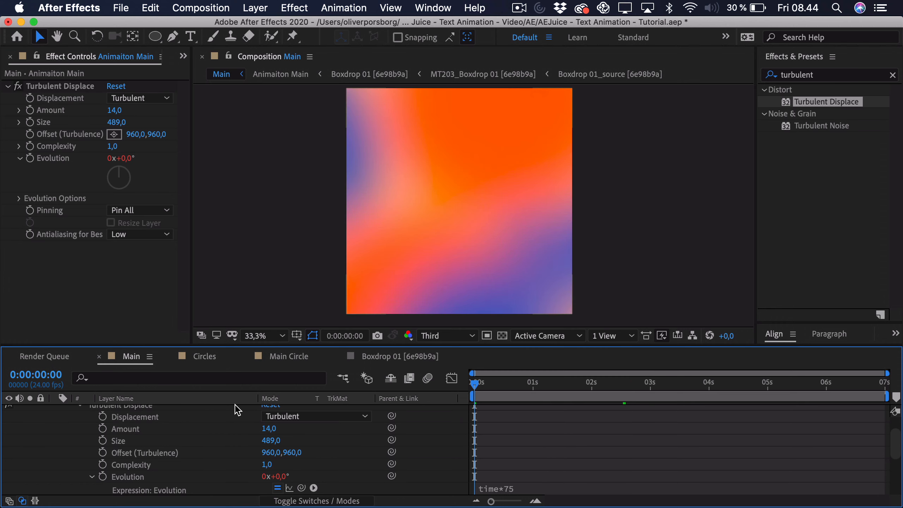
pyautogui.click(431, 338)
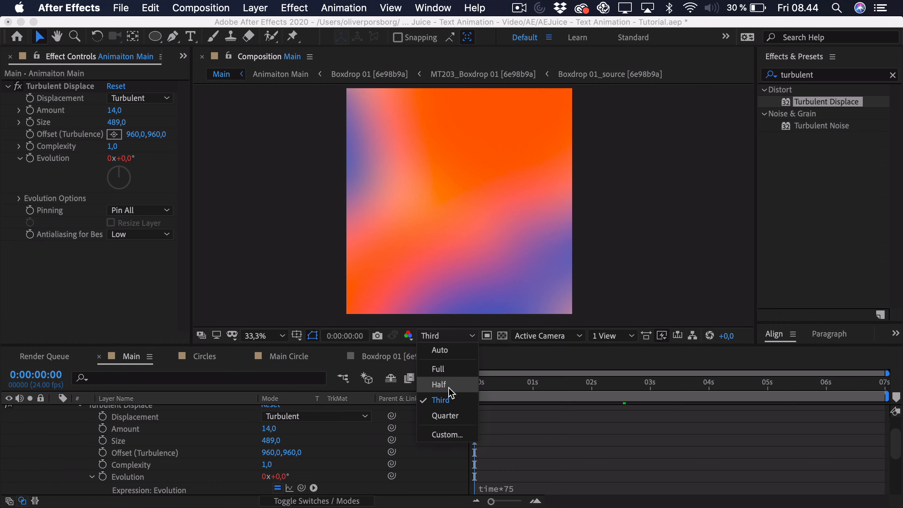
pyautogui.click(447, 416)
pyautogui.press('space')
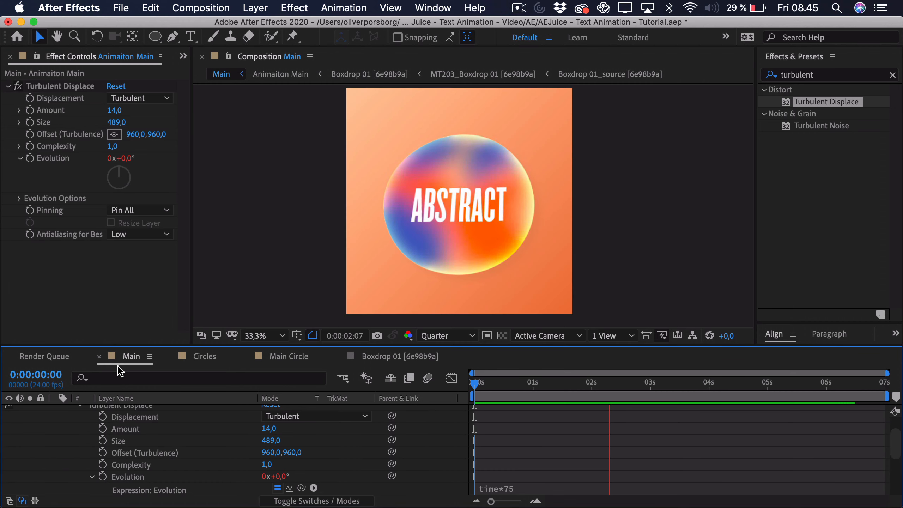
# Change the Evolution expression to time*45.
pyautogui.click(537, 490)
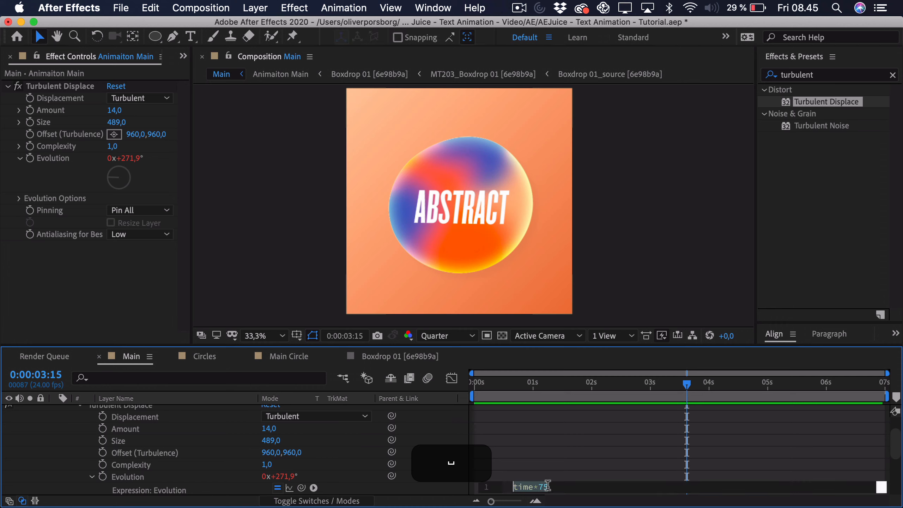
pyautogui.press('BackSpace')
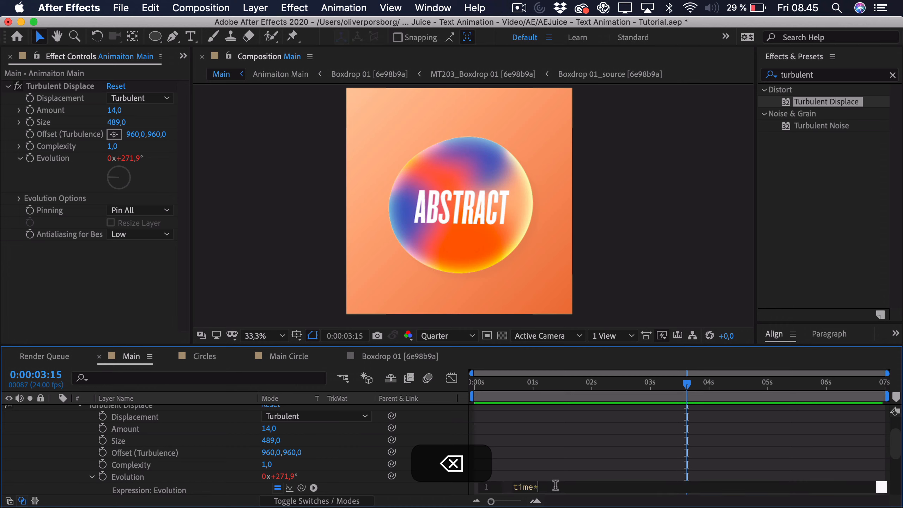
pyautogui.write('45')
pyautogui.click(524, 445)
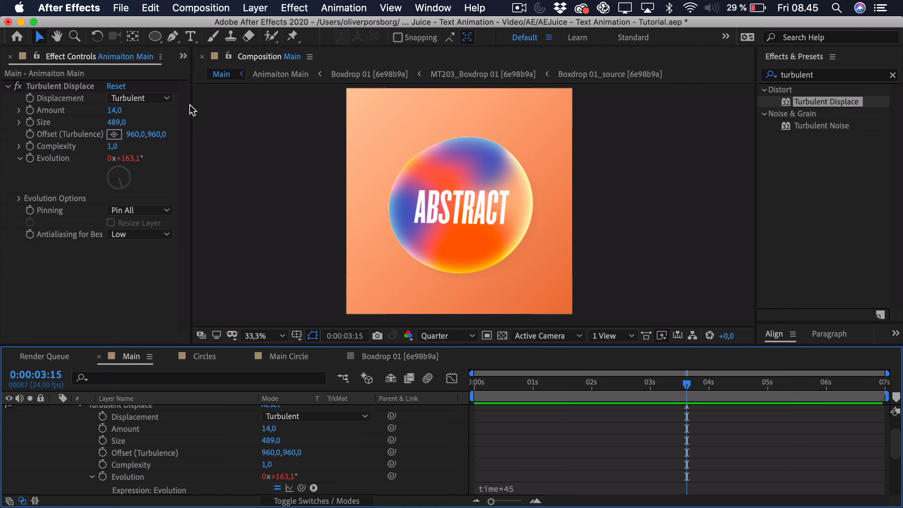
# Set the Turbulent Displace Size to 350 and the Amount to 8.
pyautogui.click(115, 122)
pyautogui.write('350')
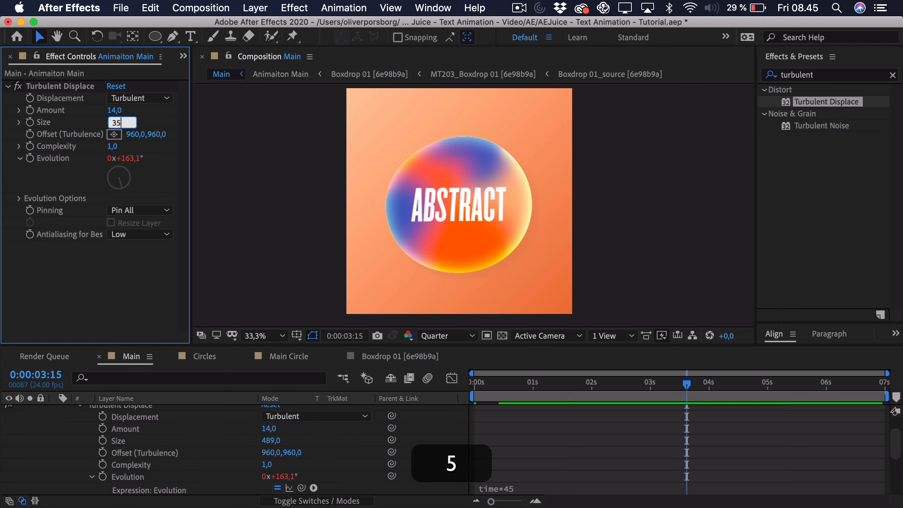
pyautogui.press('Return')
pyautogui.click(118, 110)
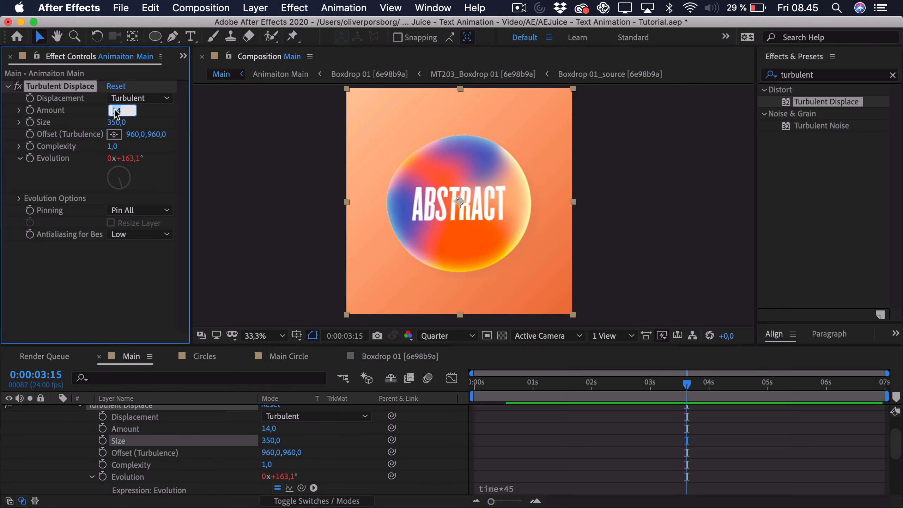
pyautogui.write('8')
pyautogui.press('Return')
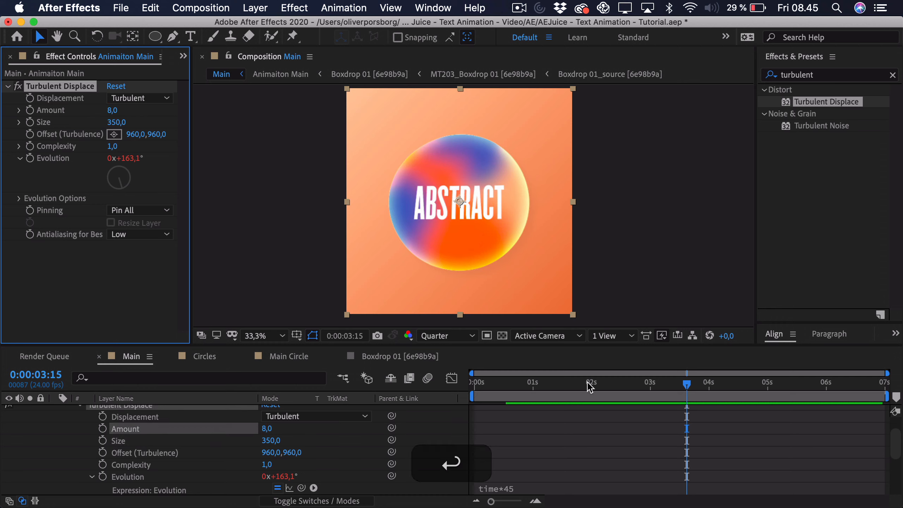
# Play back the displaced animation and scrub the playhead to 0:00:03:17.
pyautogui.click(562, 387)
pyautogui.press('space')
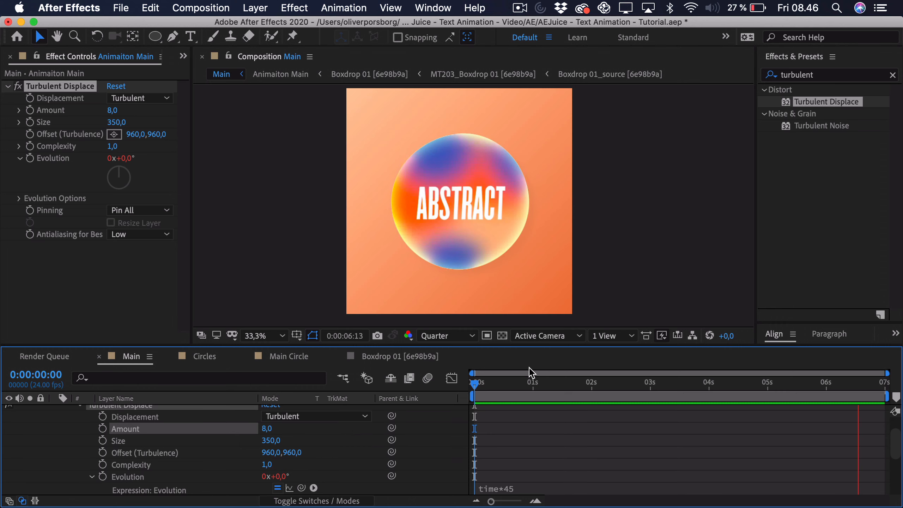
pyautogui.press('space')
pyautogui.moveTo(536, 387); pyautogui.dragTo(691, 389)
pyautogui.scroll(2, 9, 433)
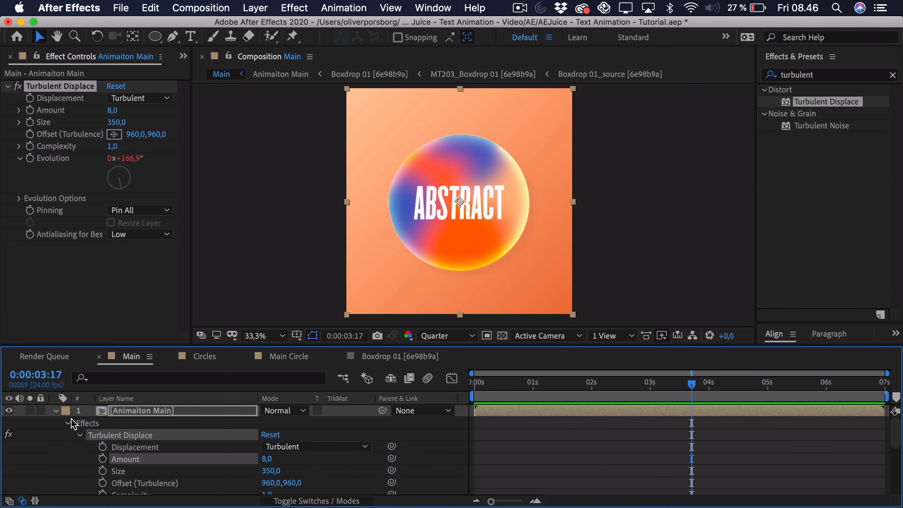
# Create a 1920 × 1920 px solid named Vignette, sampling its near-black colour from the Colors layer's swatches, and hide that layer again.
pyautogui.click(56, 411)
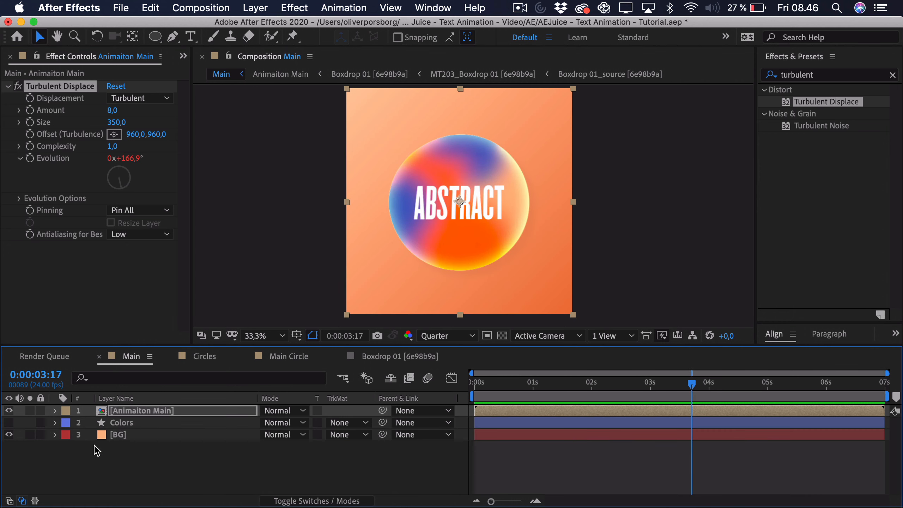
pyautogui.click(96, 450)
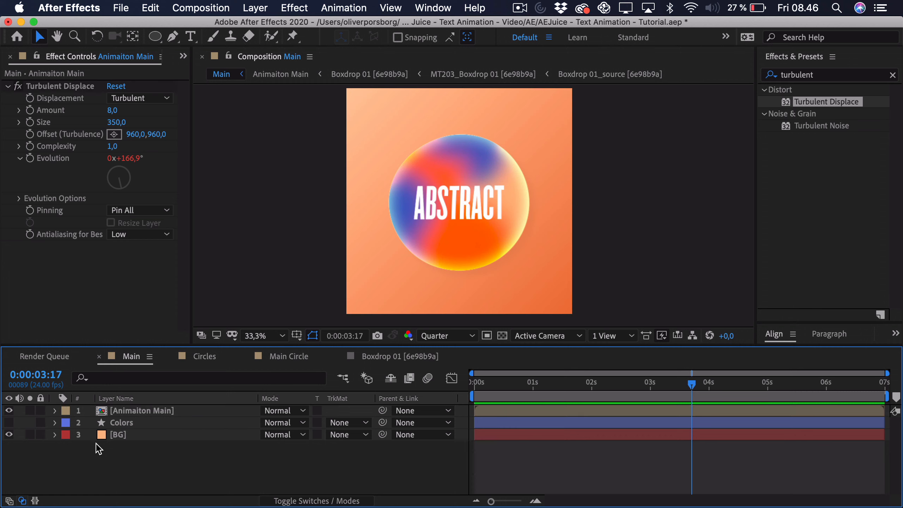
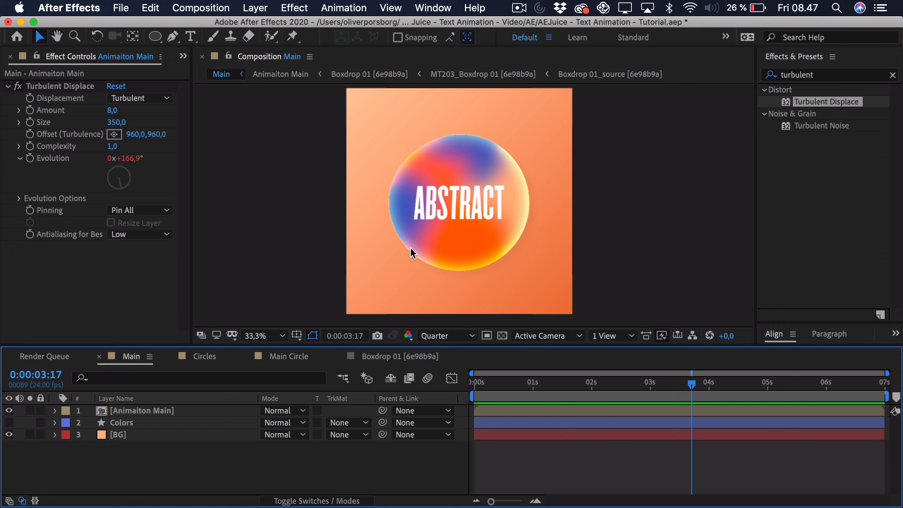
pyautogui.click(9, 423)
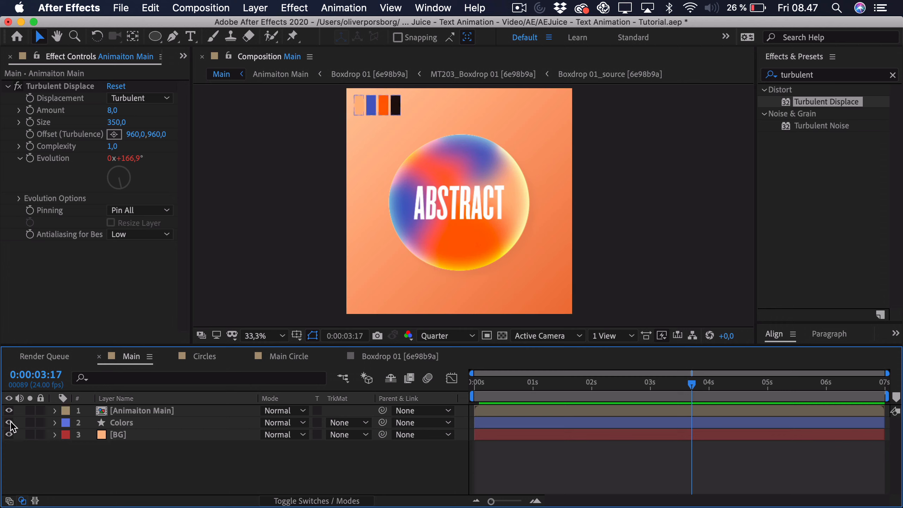
pyautogui.click(262, 7)
pyautogui.moveTo(270, 25)
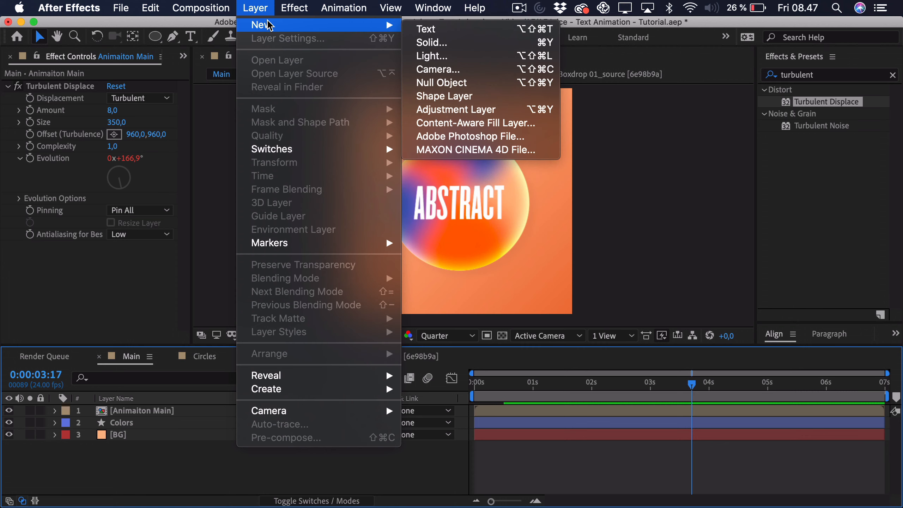
pyautogui.click(426, 48)
pyautogui.write('Vignette')
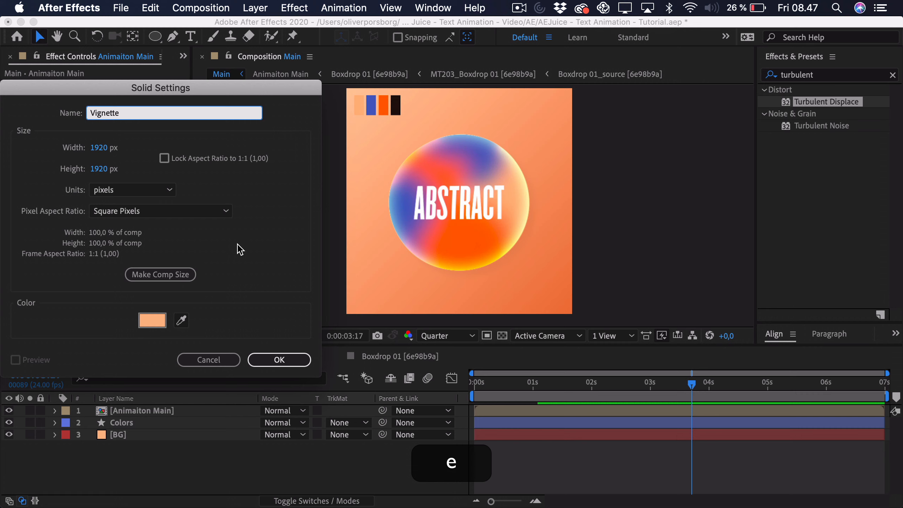
pyautogui.click(181, 320)
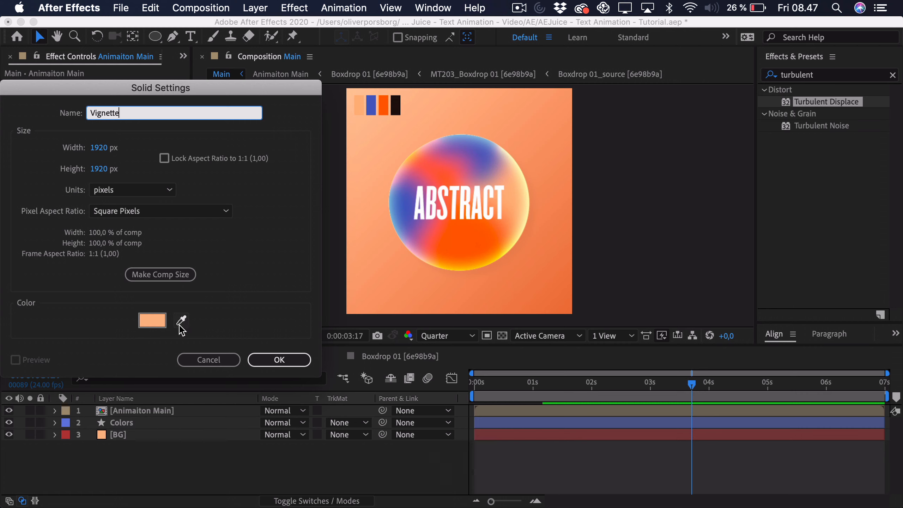
pyautogui.click(396, 104)
pyautogui.click(395, 105)
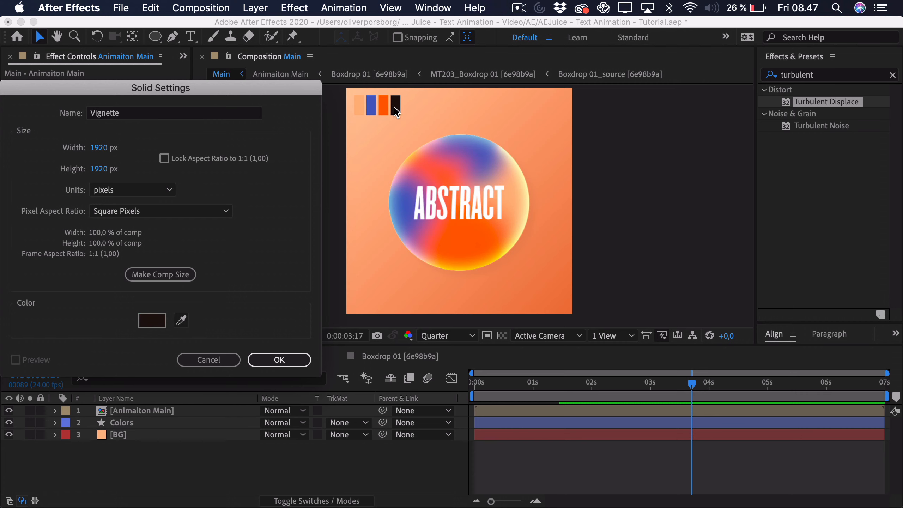
pyautogui.click(280, 354)
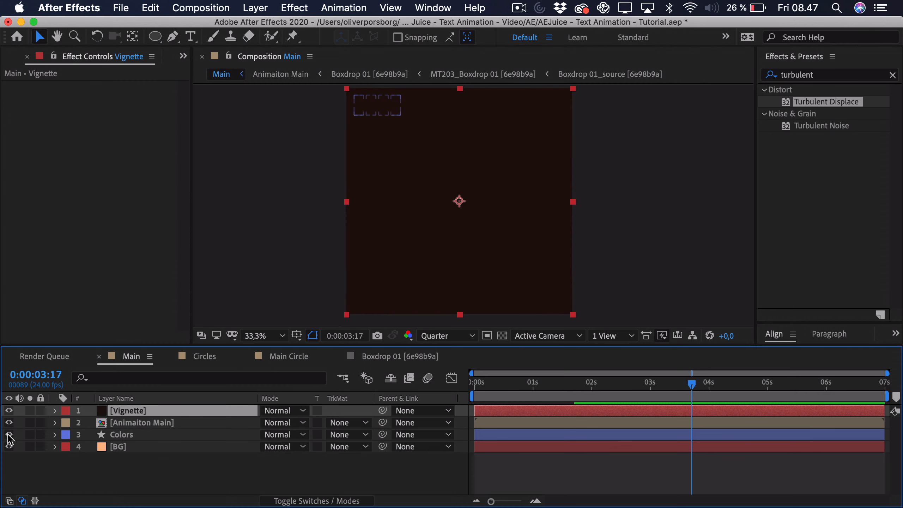
pyautogui.click(8, 434)
# Add an elliptical mask filling the whole Vignette layer and set the mask mode to Subtract.
pyautogui.doubleClick(154, 36)
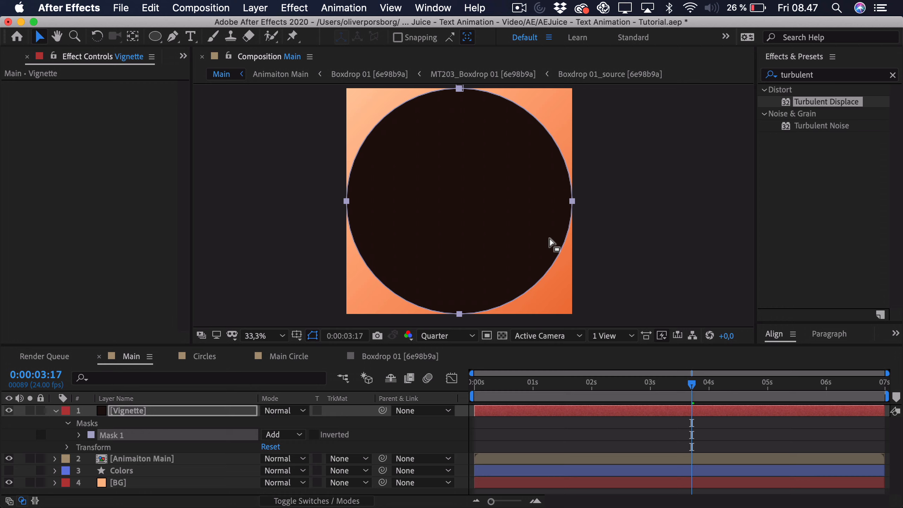
pyautogui.click(276, 434)
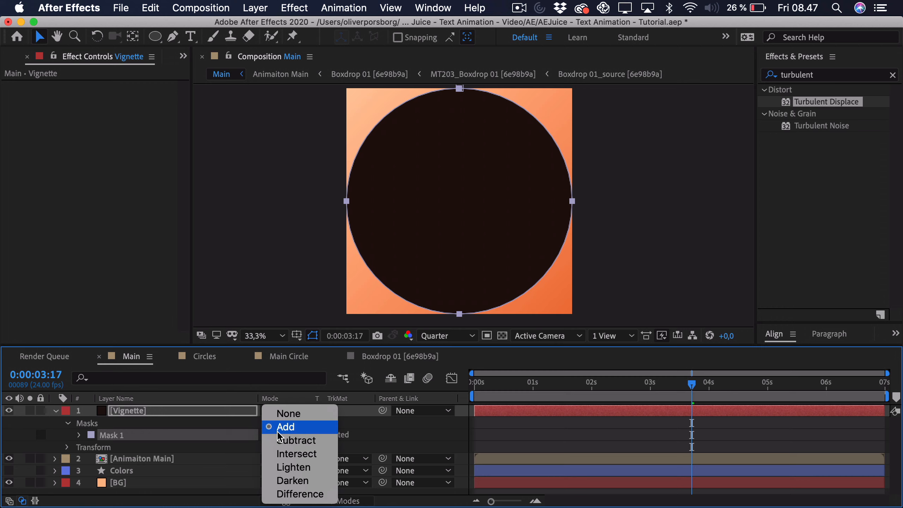
pyautogui.click(286, 440)
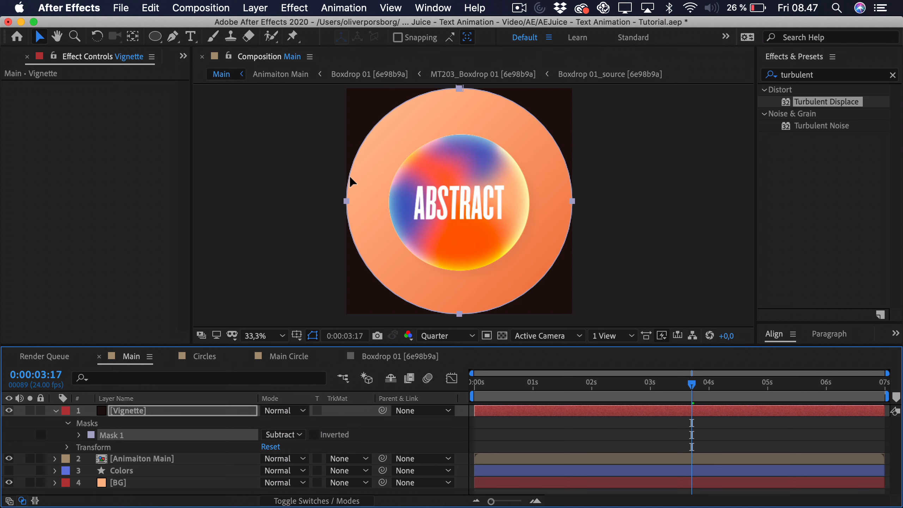
pyautogui.click(525, 450)
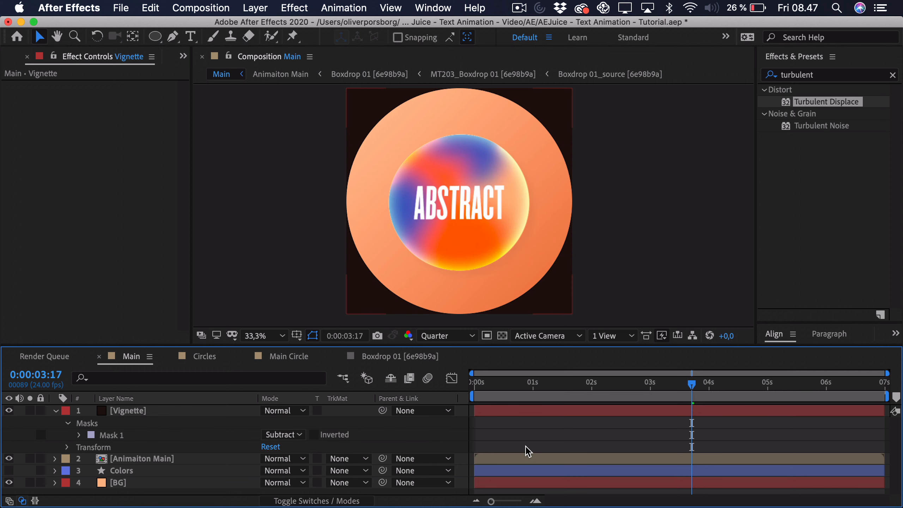
# Soften the Vignette mask's edge by setting its Mask Feather to 646 pixels.
pyautogui.click(79, 435)
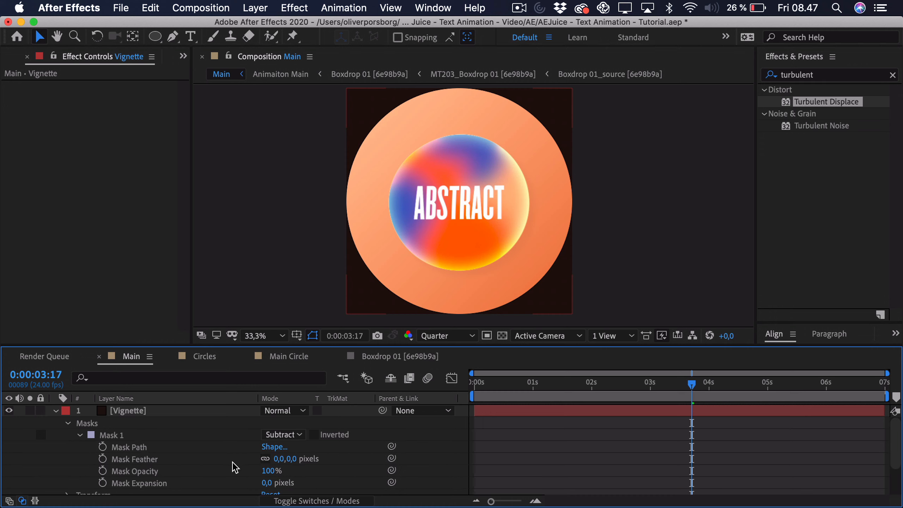
pyautogui.moveTo(267, 459); pyautogui.dragTo(850, 441)
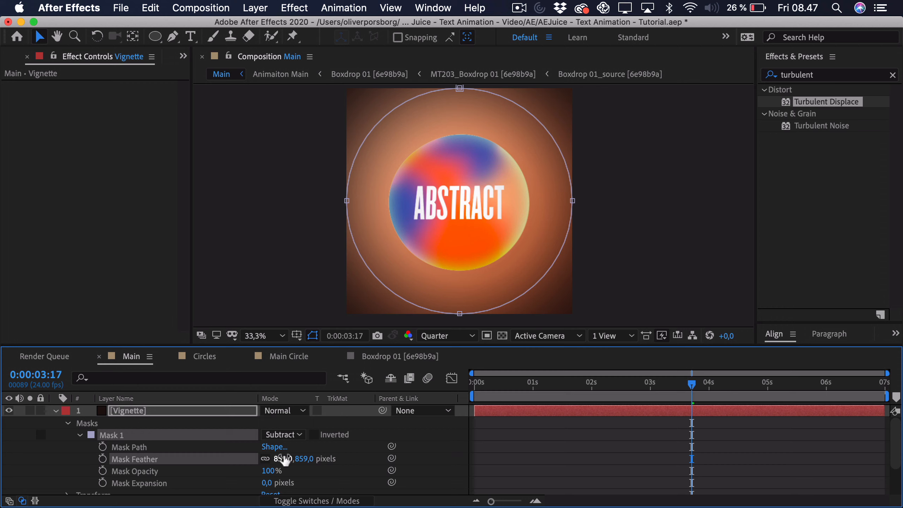
pyautogui.moveTo(283, 458); pyautogui.dragTo(163, 466)
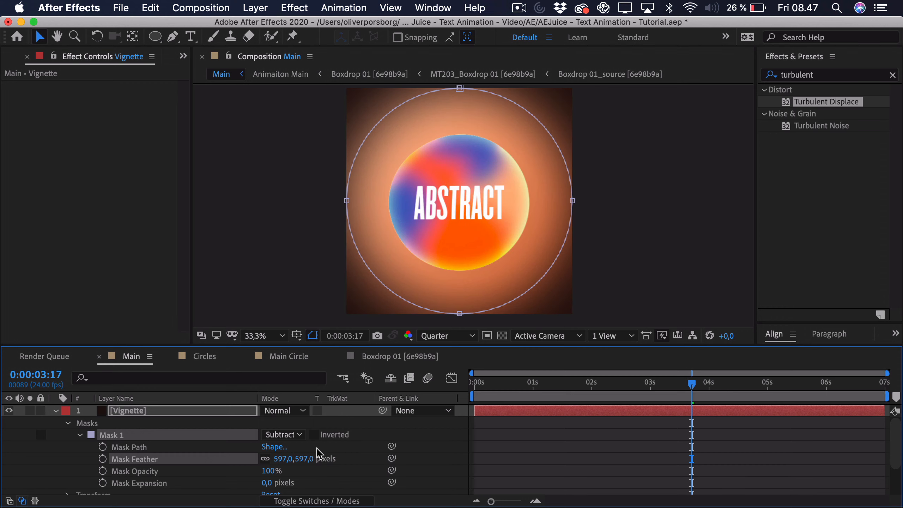
pyautogui.click(292, 458)
pyautogui.write('646')
pyautogui.press('Return')
pyautogui.click(221, 433)
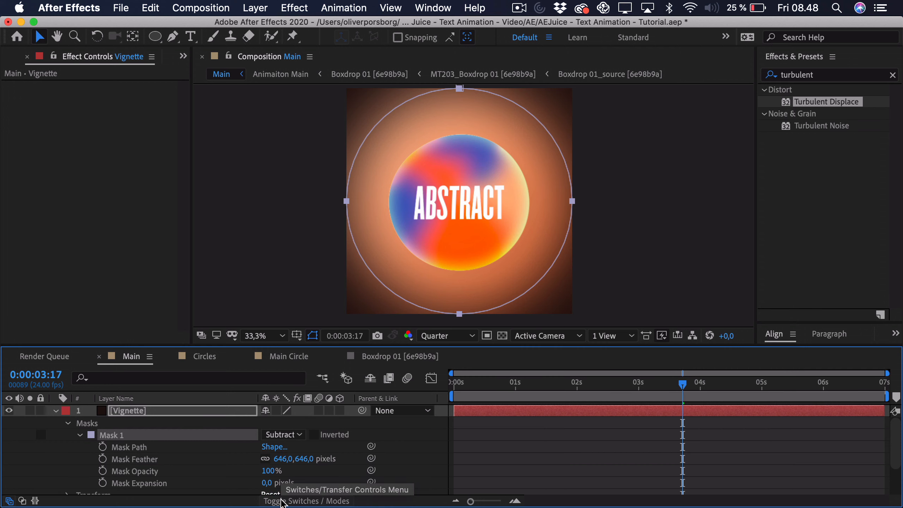
# Set the Vignette layer's blending mode to Overlay.
pyautogui.click(289, 410)
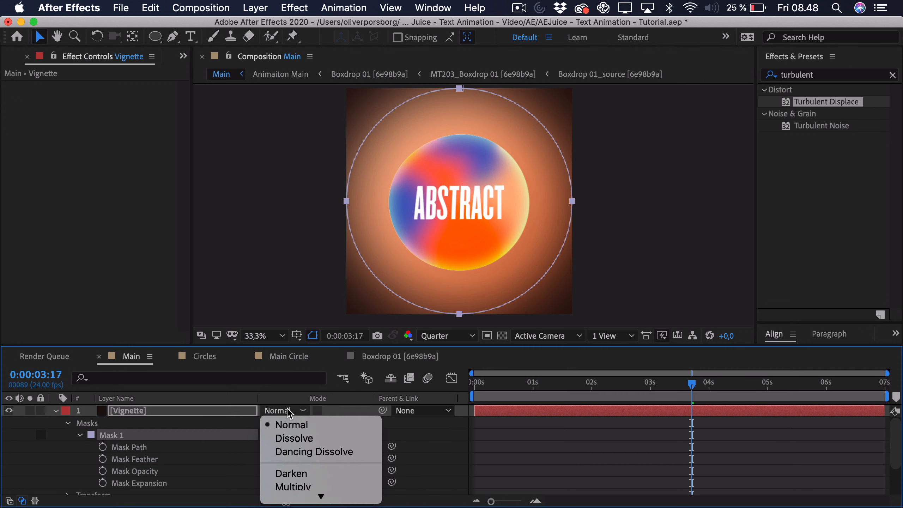
pyautogui.scroll(-10, 295, 420)
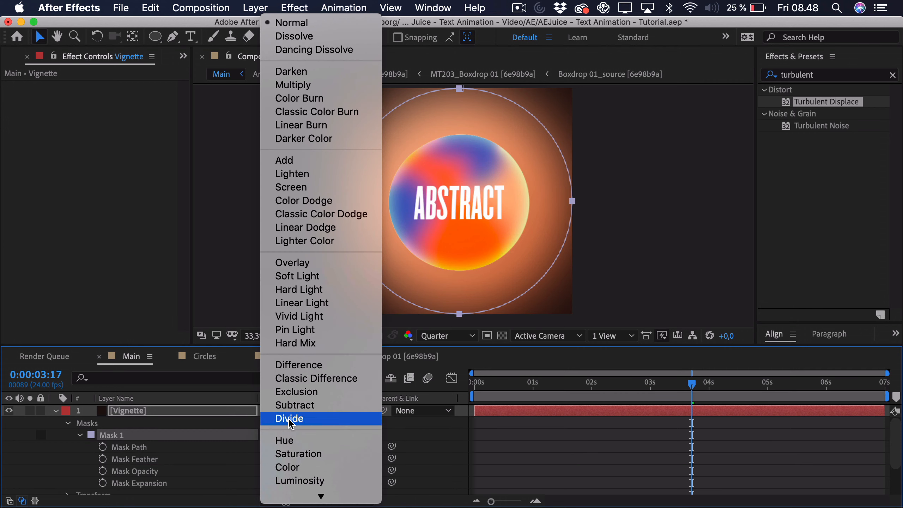
pyautogui.click(298, 264)
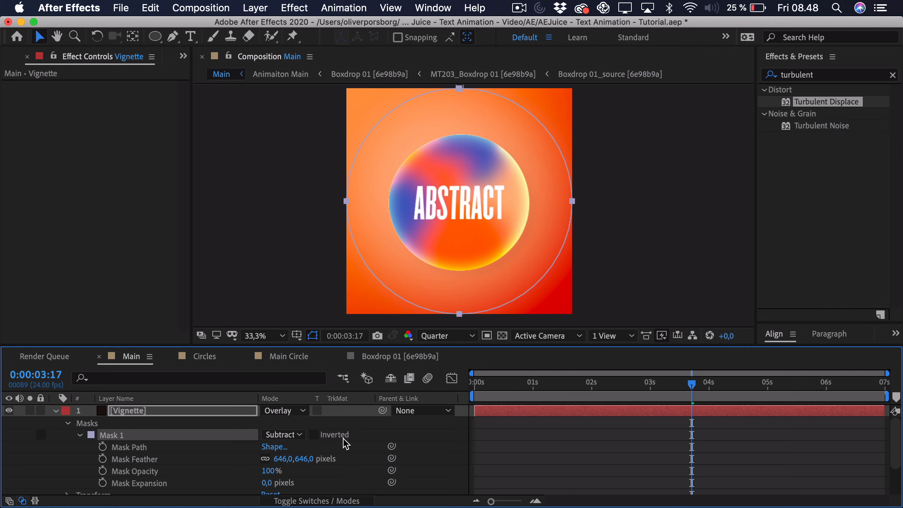
# Lower the Vignette layer's opacity to 51% and toggle its visibility to compare the background with and without it.
pyautogui.click(154, 411)
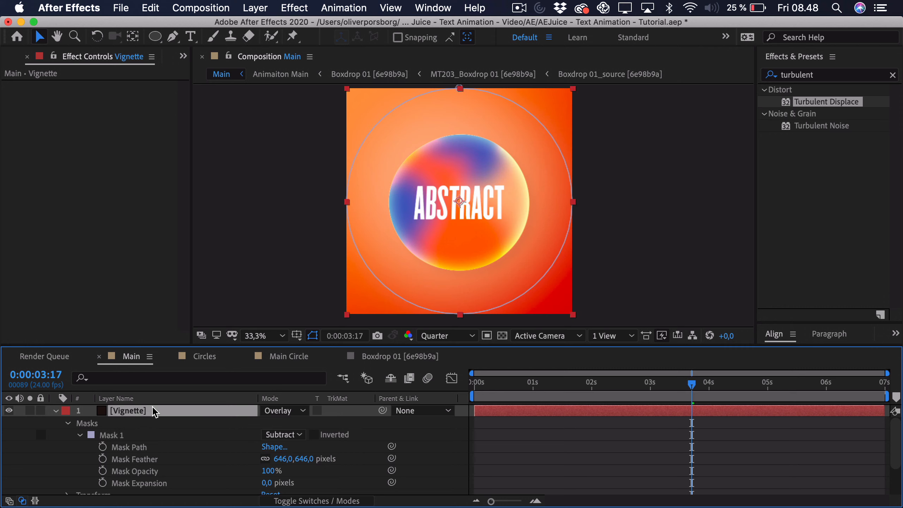
pyautogui.press('t')
pyautogui.moveTo(268, 422); pyautogui.dragTo(235, 423)
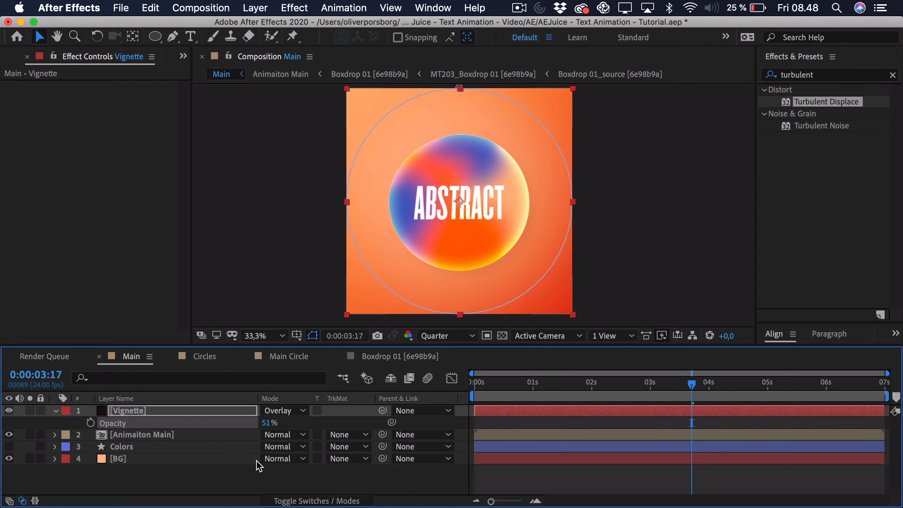
pyautogui.click(262, 489)
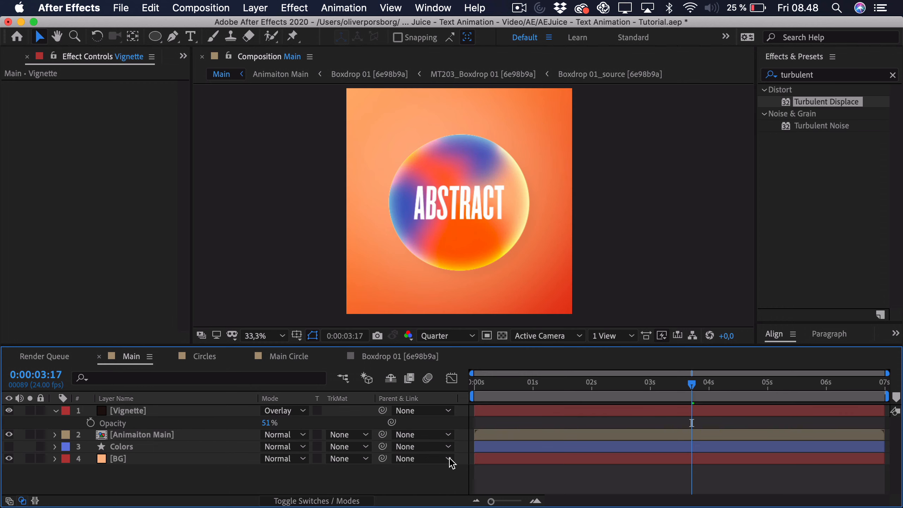
pyautogui.click(9, 410)
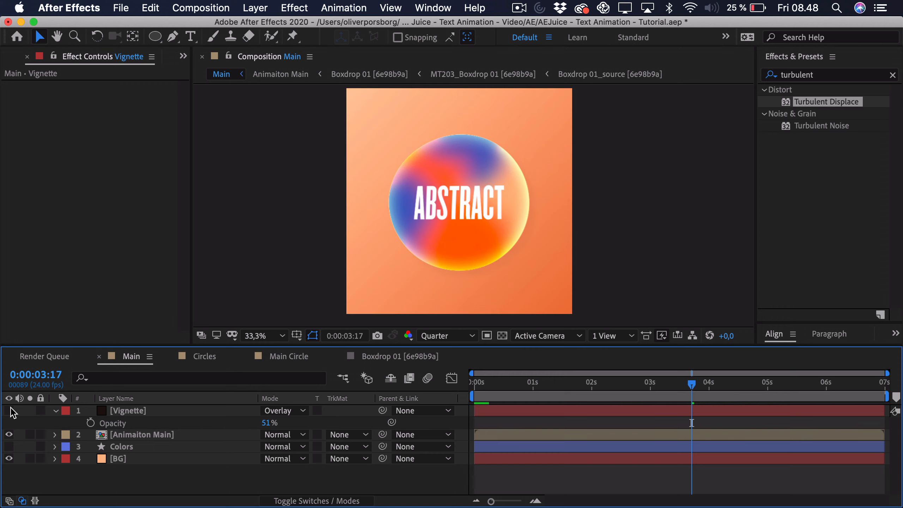
pyautogui.click(9, 411)
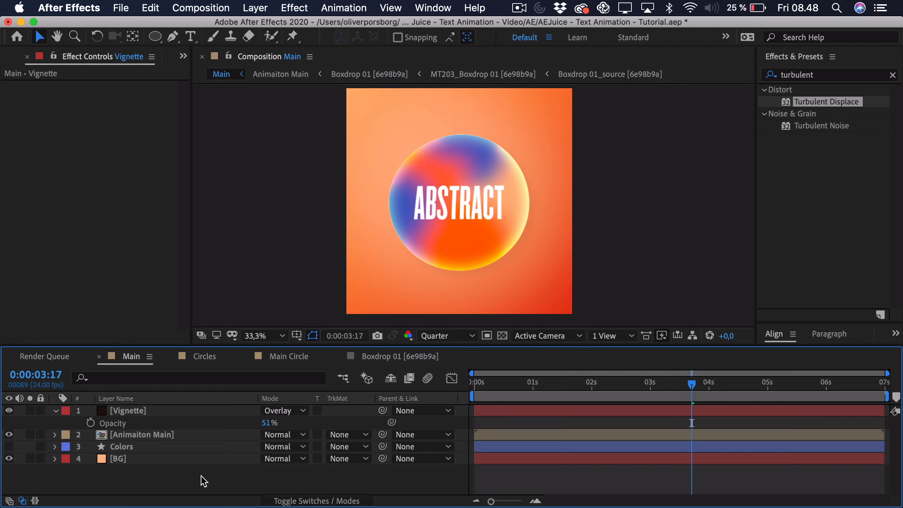
# Add an adjustment layer above the Vignette layer and name it CC.
pyautogui.click(263, 8)
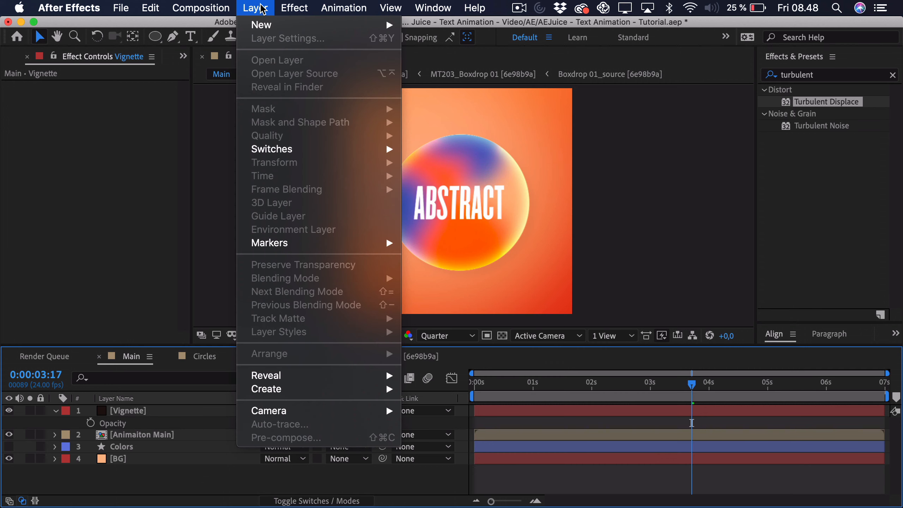
pyautogui.moveTo(284, 26)
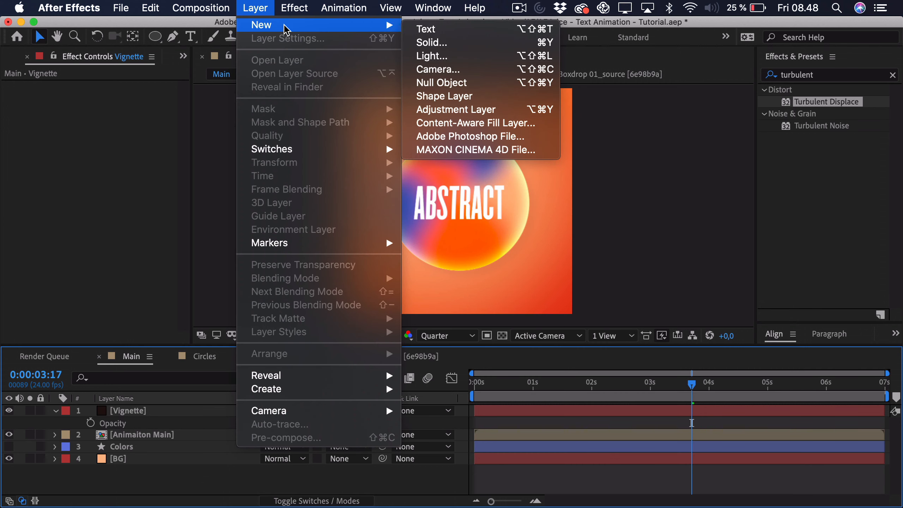
pyautogui.click(446, 110)
pyautogui.press('Return')
pyautogui.write('CC')
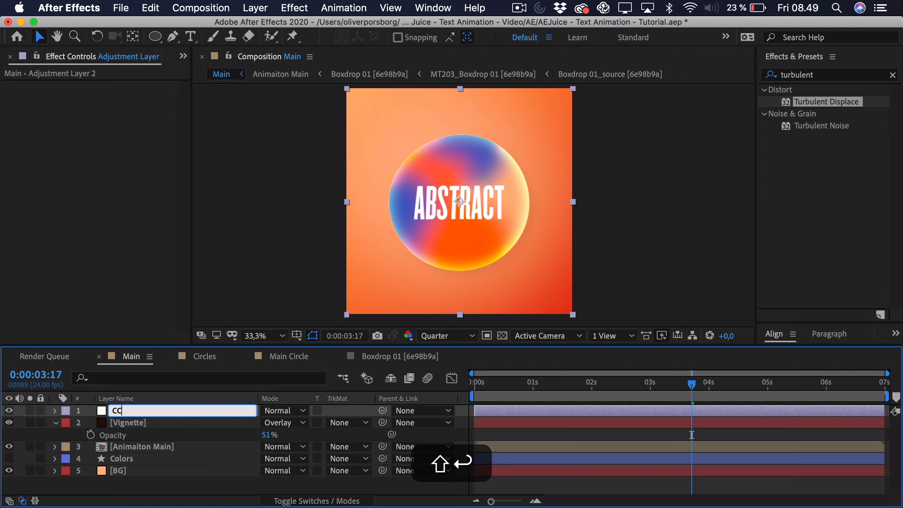
pyautogui.press('Return')
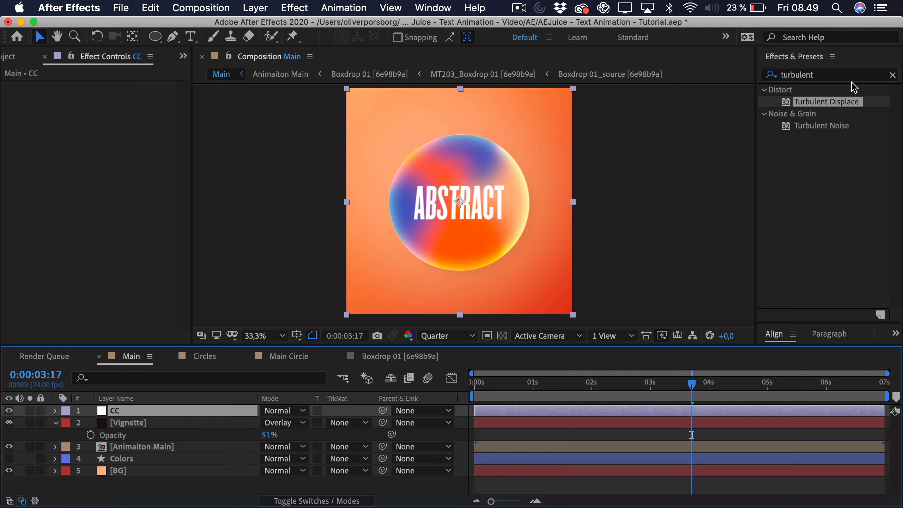
# Find the Curves effect and apply it to the CC adjustment layer.
pyautogui.click(828, 74)
pyautogui.write('c')
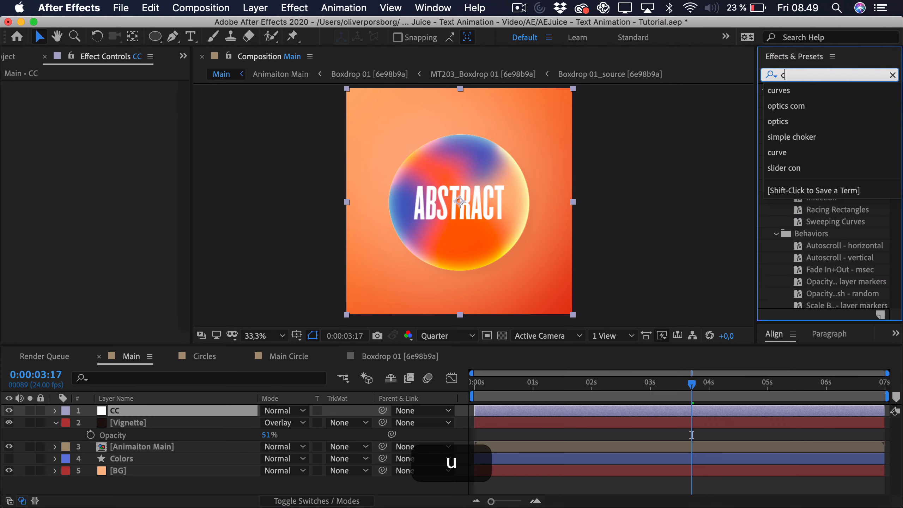
pyautogui.write('urves')
pyautogui.moveTo(828, 139); pyautogui.dragTo(128, 176)
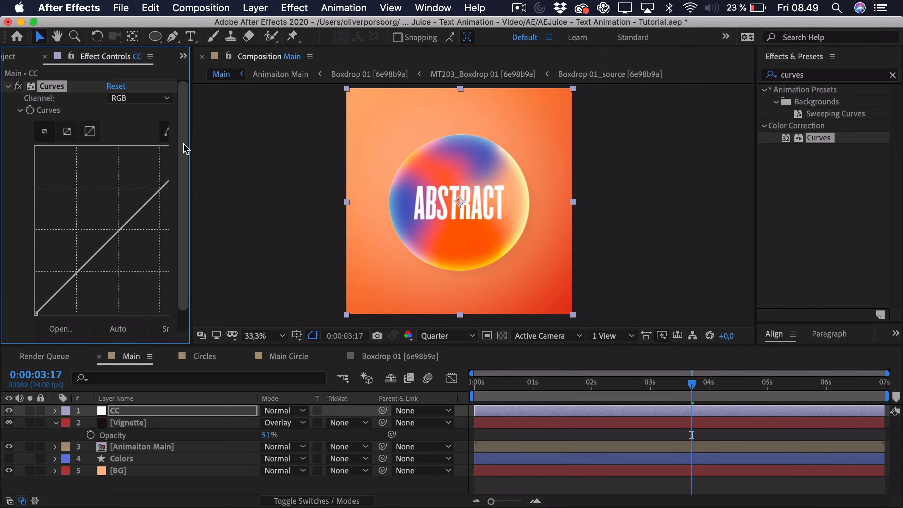
# Pull the midpoint of the RGB curve slightly down to darken the midtones, and collapse the Curves settings.
pyautogui.moveTo(192, 145); pyautogui.dragTo(256, 149)
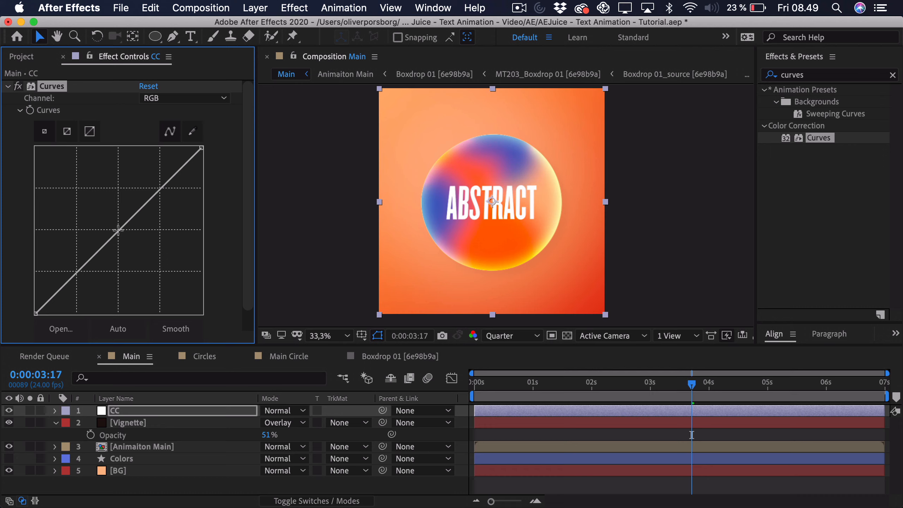
pyautogui.moveTo(120, 230); pyautogui.dragTo(122, 233)
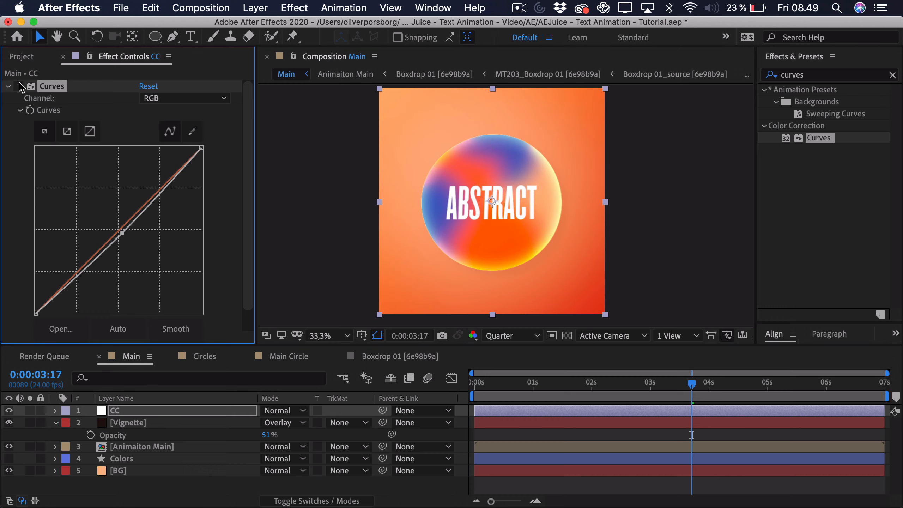
pyautogui.click(7, 86)
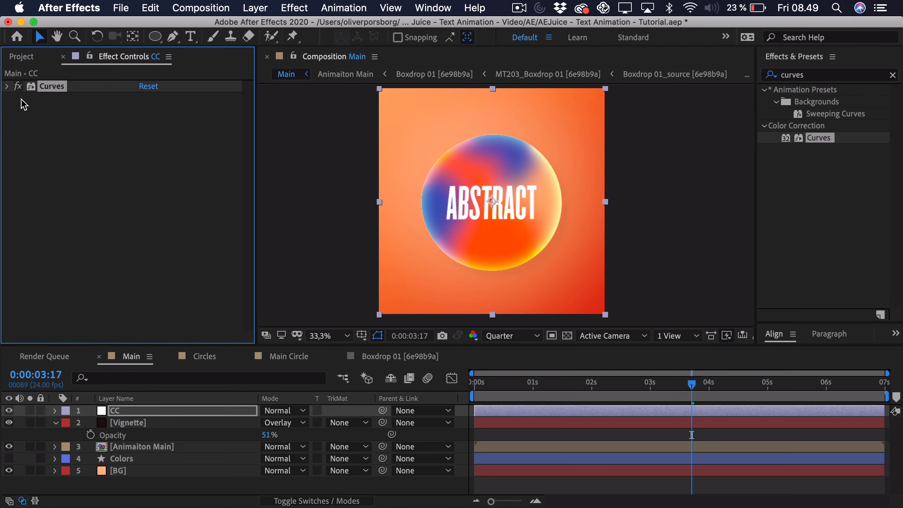
# Find the Brightness & Contrast effect and apply it to the CC adjustment layer.
pyautogui.moveTo(811, 76); pyautogui.dragTo(592, 61)
pyautogui.press('BackSpace')
pyautogui.write('brightne')
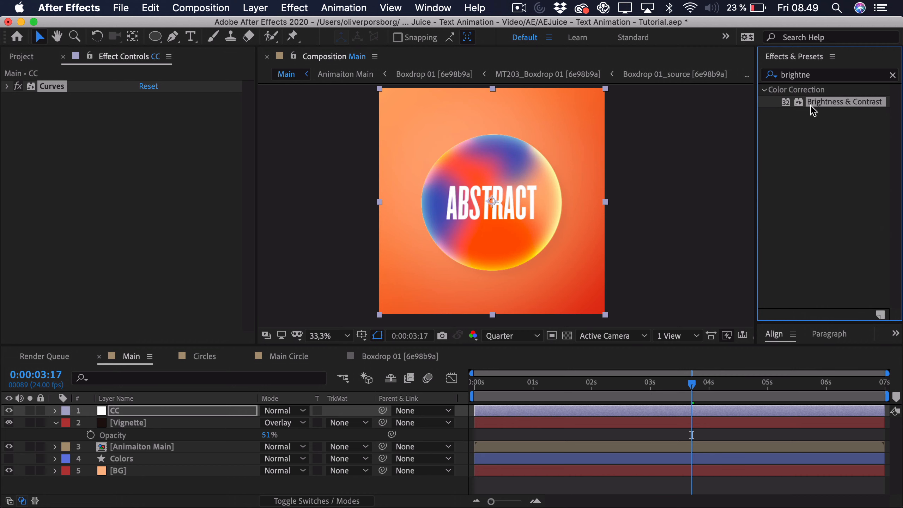
pyautogui.moveTo(812, 106); pyautogui.dragTo(163, 196)
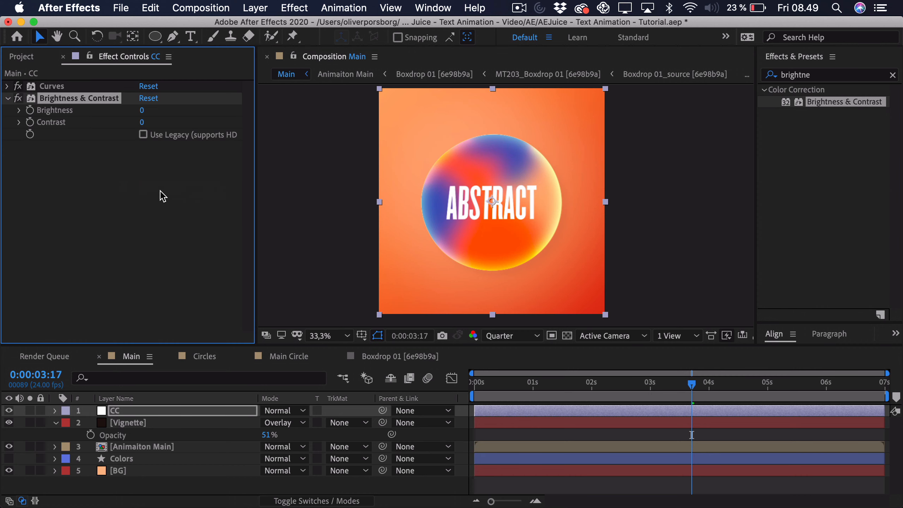
# Try Contrast 10 and Brightness 12 in the Brightness & Contrast effect, and toggle the effect to compare the look.
pyautogui.click(143, 122)
pyautogui.write('10')
pyautogui.press('Return')
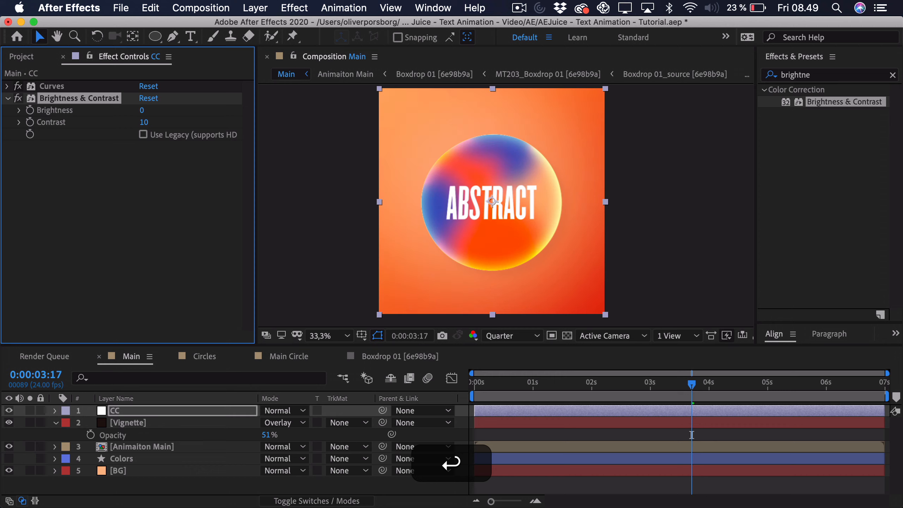
pyautogui.moveTo(142, 114); pyautogui.dragTo(180, 118)
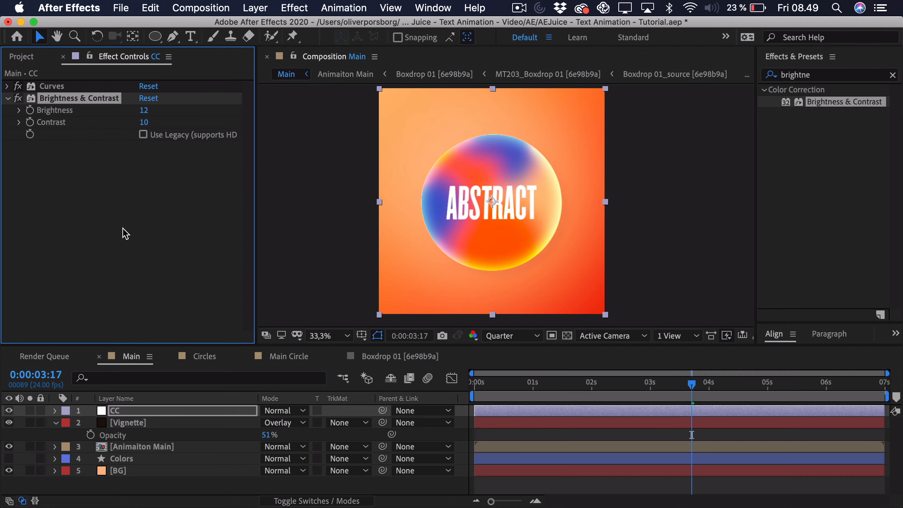
pyautogui.click(125, 234)
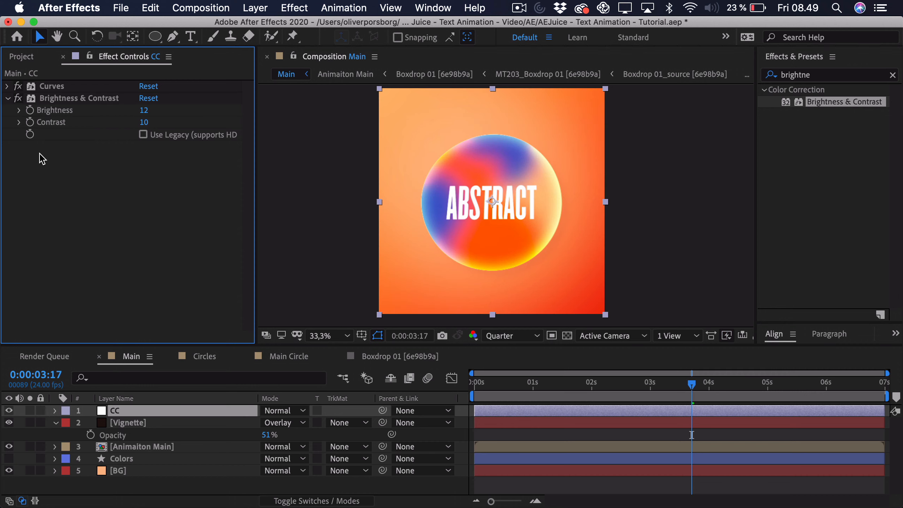
pyautogui.click(18, 98)
pyautogui.click(18, 98)
# Set the Brightness & Contrast effect's Brightness to 4 and Contrast to 3.
pyautogui.click(143, 111)
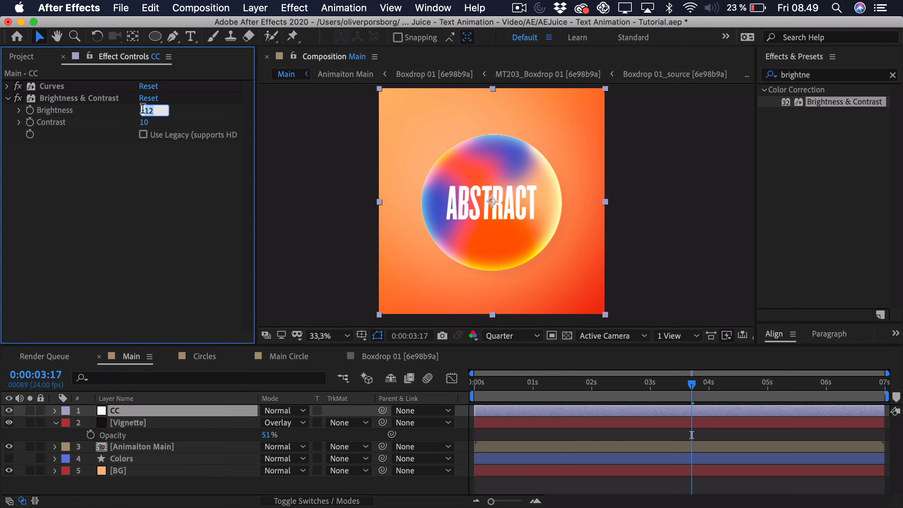
pyautogui.write('4')
pyautogui.press('Return')
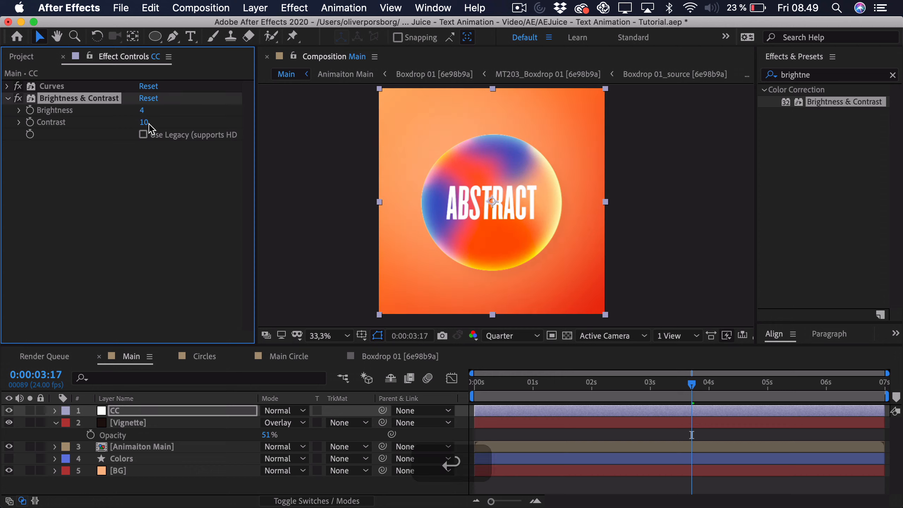
pyautogui.click(148, 123)
pyautogui.write('3')
pyautogui.press('Return')
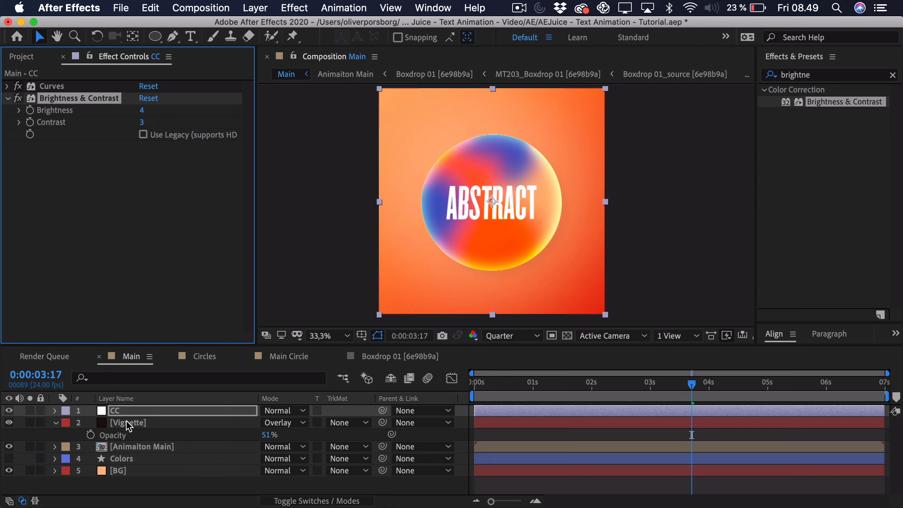
# Collapse the Vignette layer's properties and toggle the CC layer's visibility to compare the colour correction.
pyautogui.click(56, 424)
pyautogui.click(70, 471)
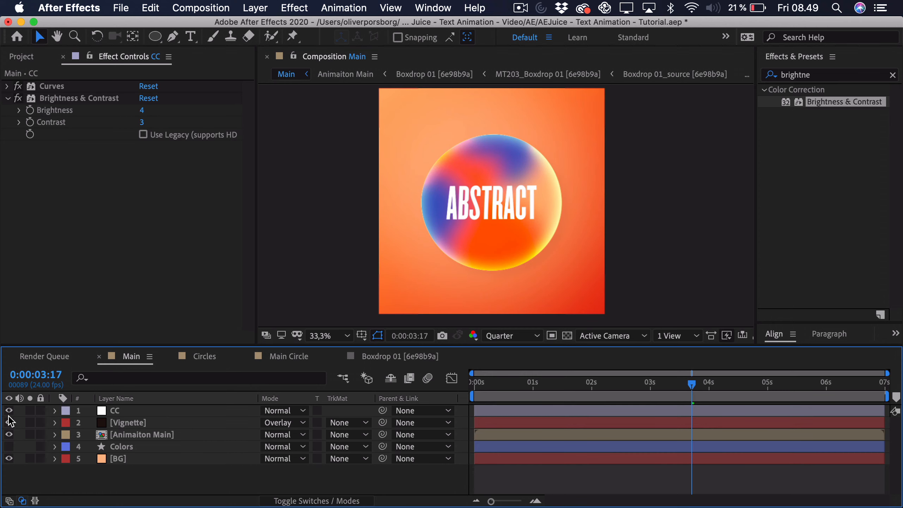
pyautogui.moveTo(9, 410)
pyautogui.mouseDown()
pyautogui.moveTo(10, 423)
pyautogui.moveTo(8, 414)
pyautogui.mouseUp()
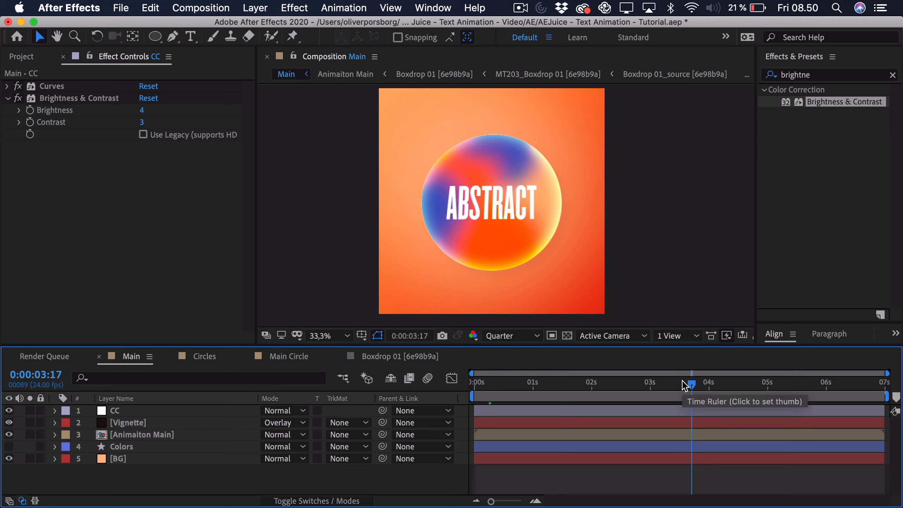
# Preview the composition from the first frame and scrub ahead to 0:00:05:09 to check the corrected animation.
pyautogui.moveTo(682, 380); pyautogui.dragTo(505, 376)
pyautogui.press('space')
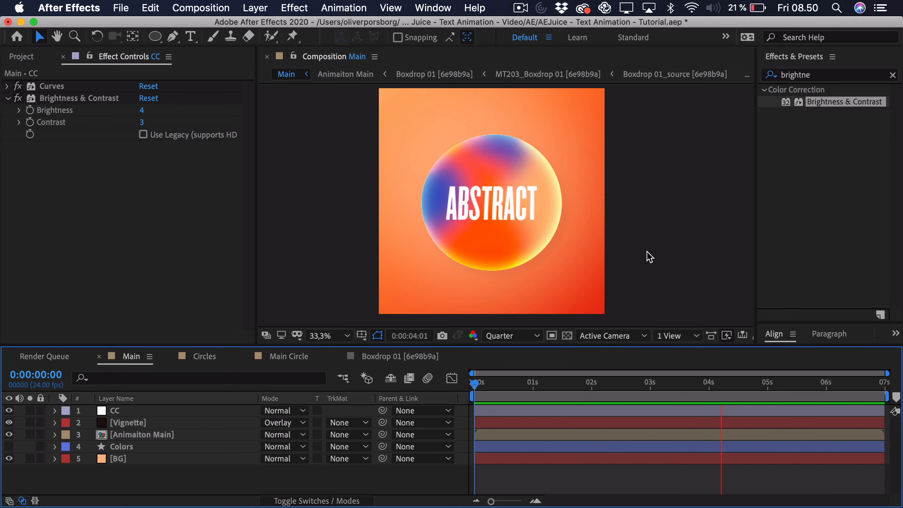
pyautogui.press('space')
pyautogui.moveTo(475, 391); pyautogui.dragTo(789, 398)
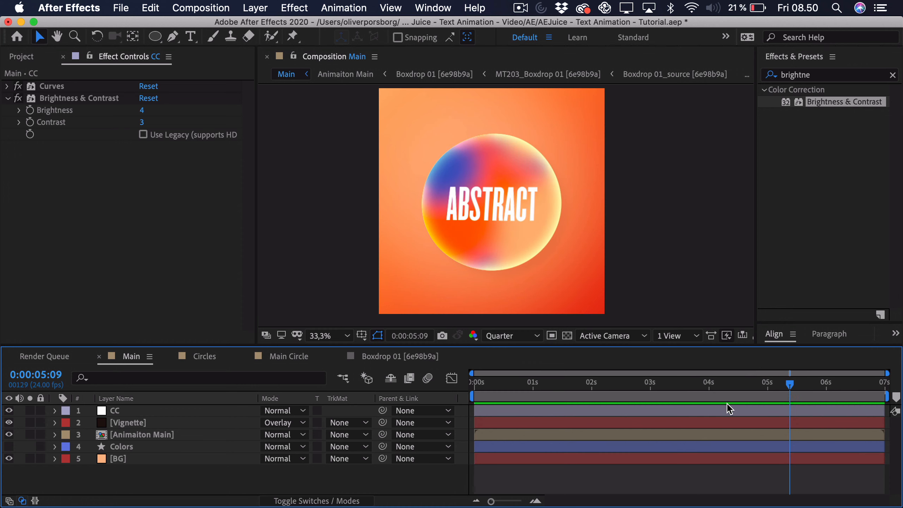
# Set the Turbulent Displace Amount on the Animaiton Main layer to 11.
pyautogui.click(149, 435)
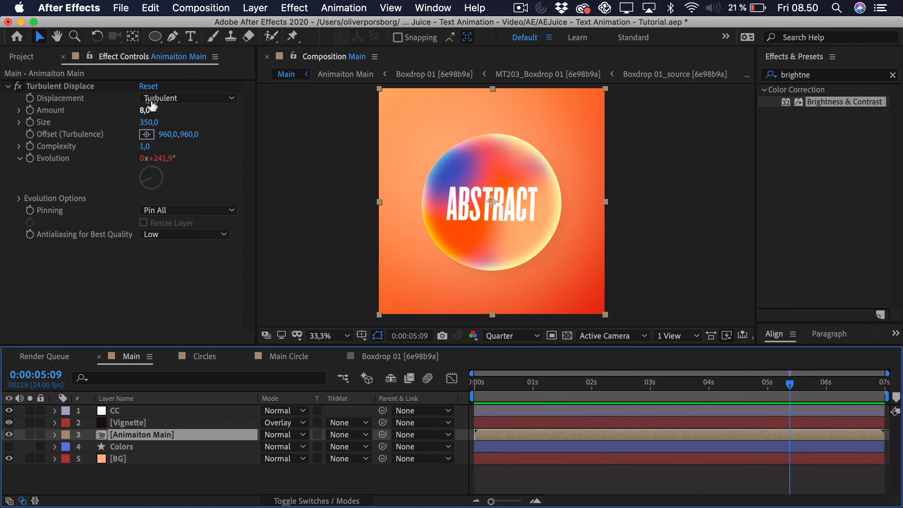
pyautogui.click(147, 111)
pyautogui.write('11')
pyautogui.press('Return')
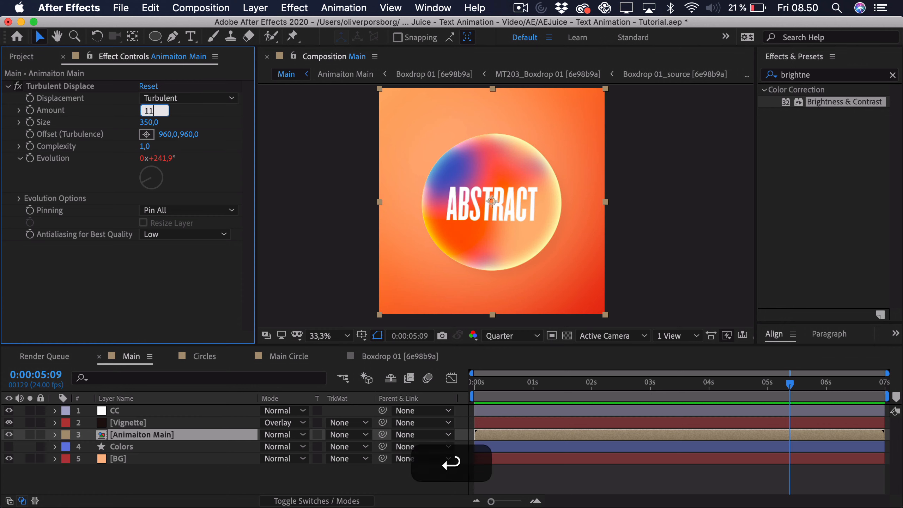
pyautogui.click(531, 485)
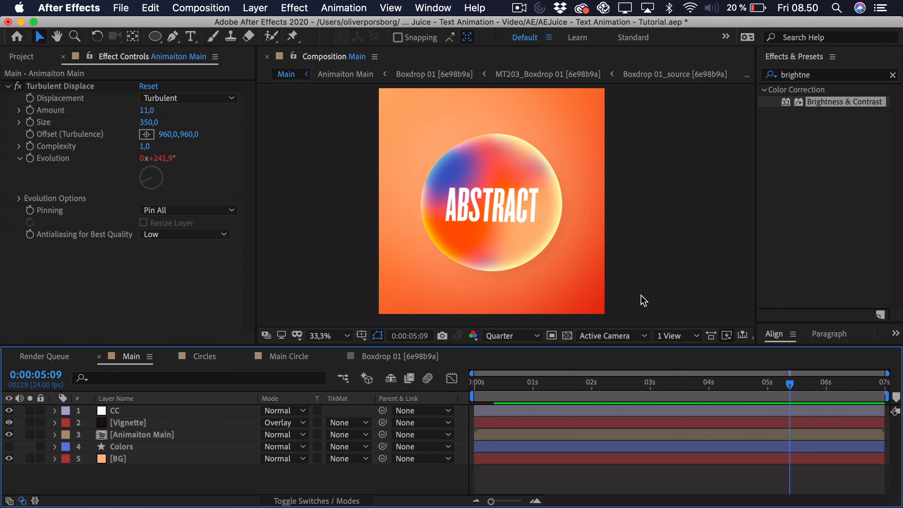
# Find the Optics Compensation effect and apply it to the Animaiton Main layer.
pyautogui.click(831, 76)
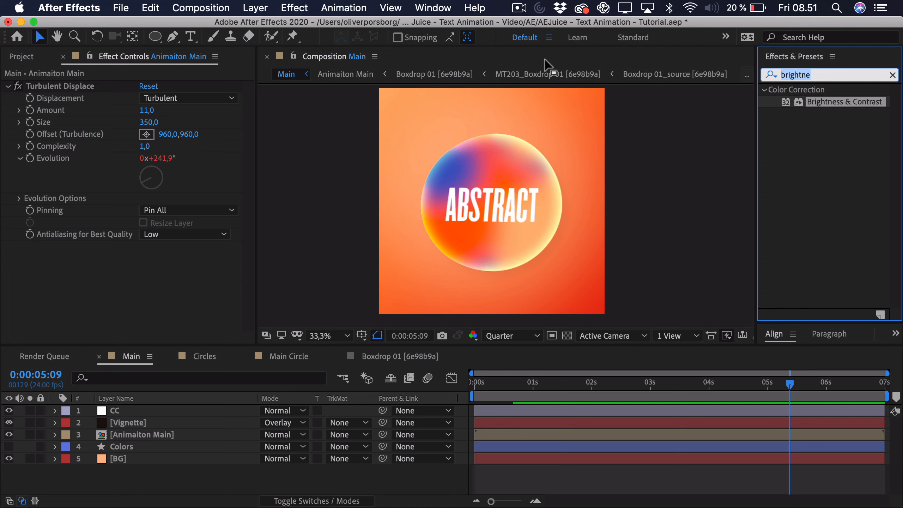
pyautogui.write('optics com')
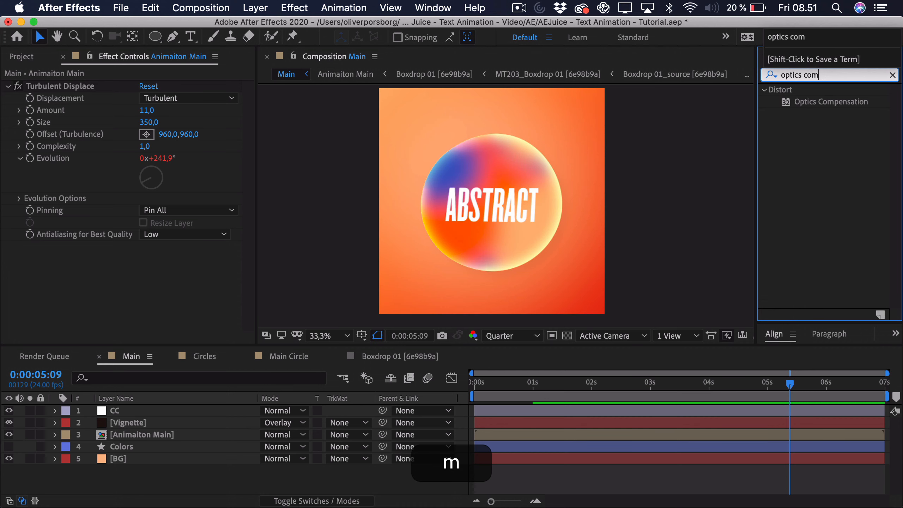
pyautogui.moveTo(801, 103); pyautogui.dragTo(540, 436)
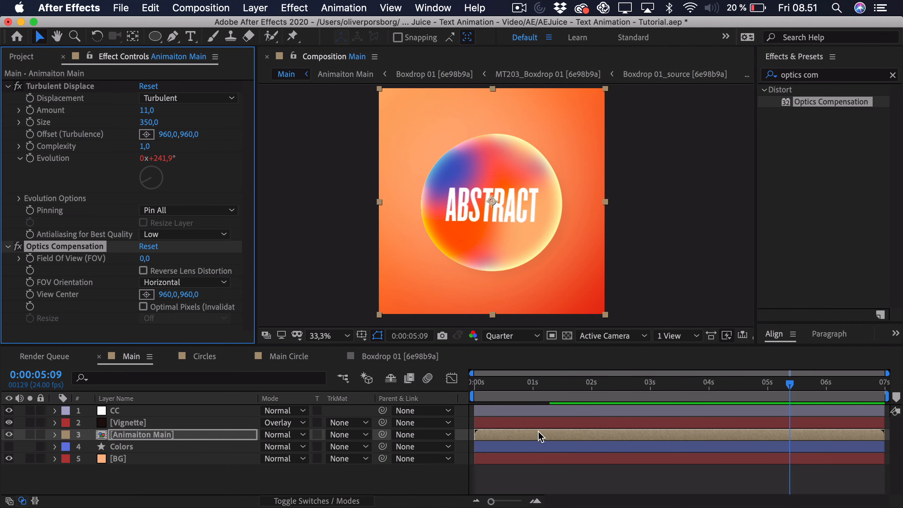
# Raise the Optics Compensation Field Of View to 128 and enable Reverse Lens Distortion.
pyautogui.moveTo(309, 256); pyautogui.dragTo(629, 254)
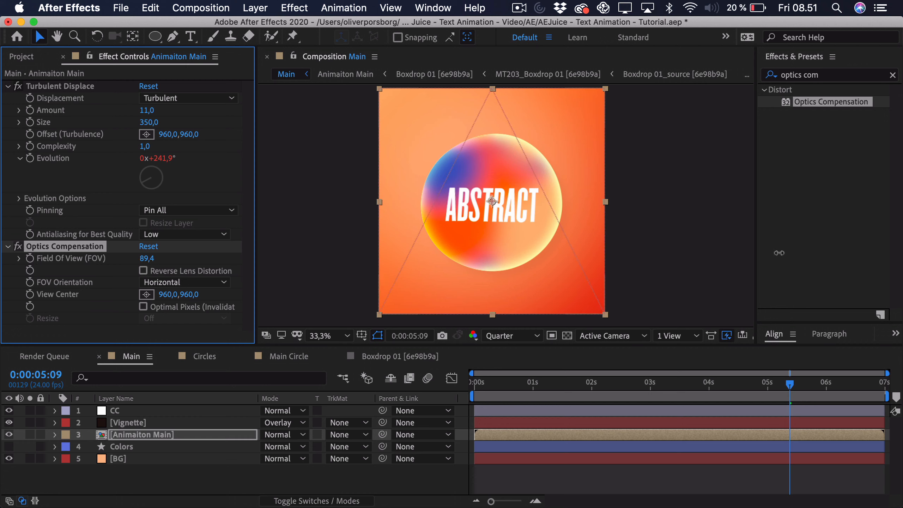
pyautogui.moveTo(778, 253); pyautogui.dragTo(686, 256)
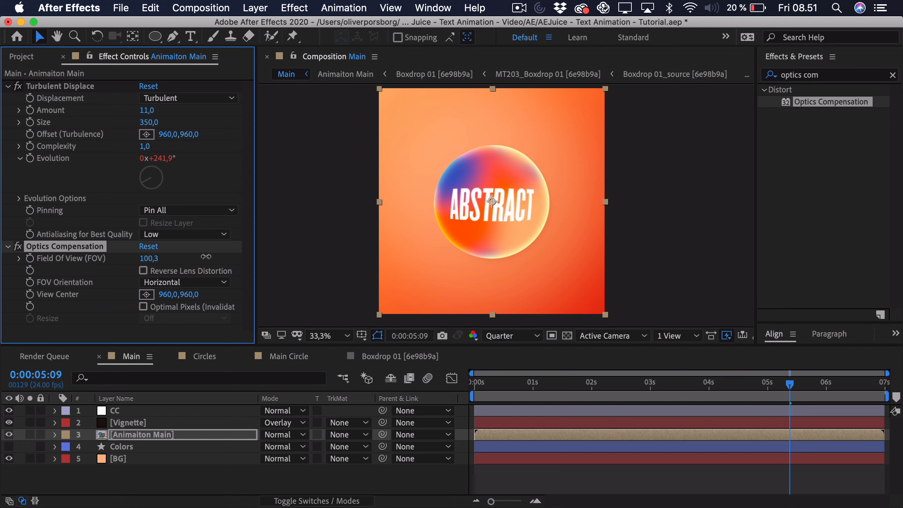
pyautogui.moveTo(206, 256); pyautogui.dragTo(361, 256)
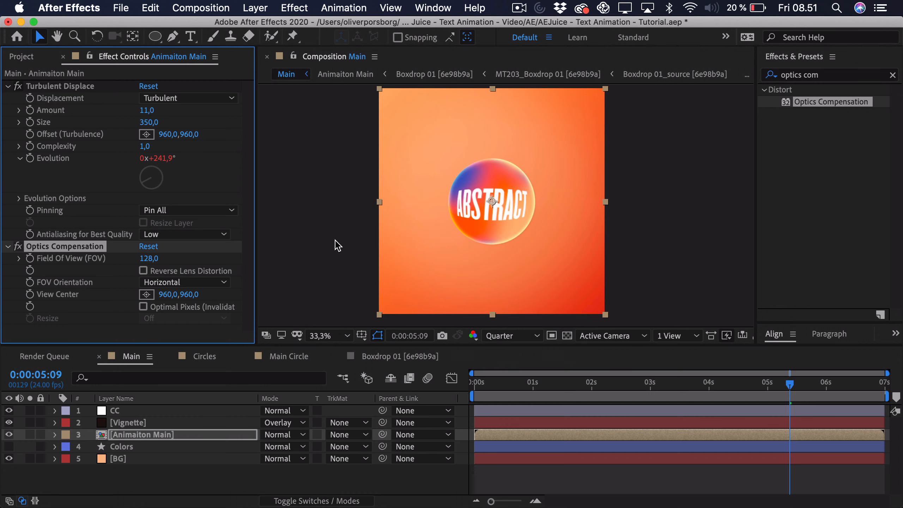
pyautogui.click(142, 270)
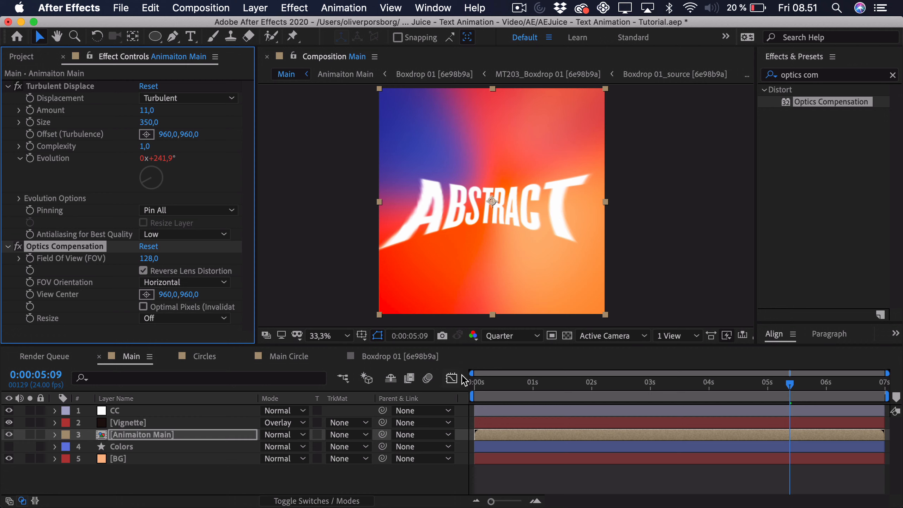
# Set the Field Of View to 140 at the first frame, keyframe it, and reveal the layer's keyframes.
pyautogui.click(478, 383)
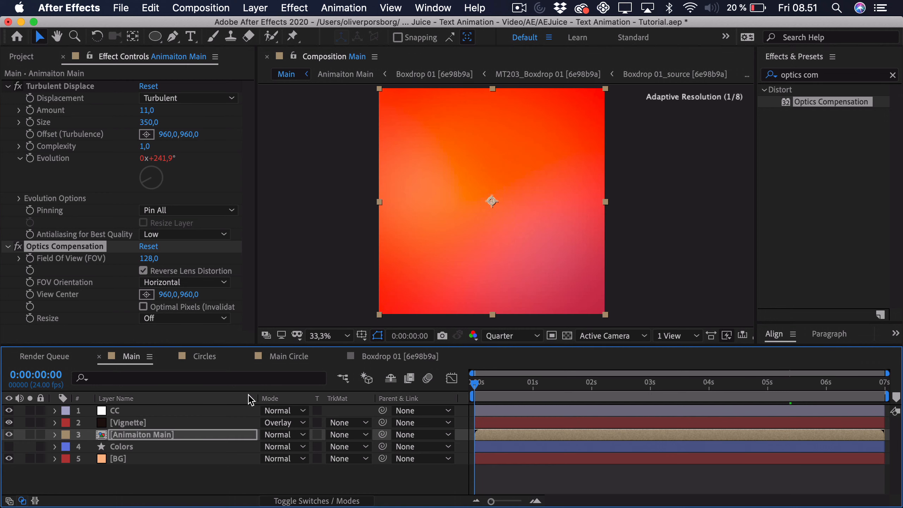
pyautogui.click(148, 258)
pyautogui.write('140')
pyautogui.press('Return')
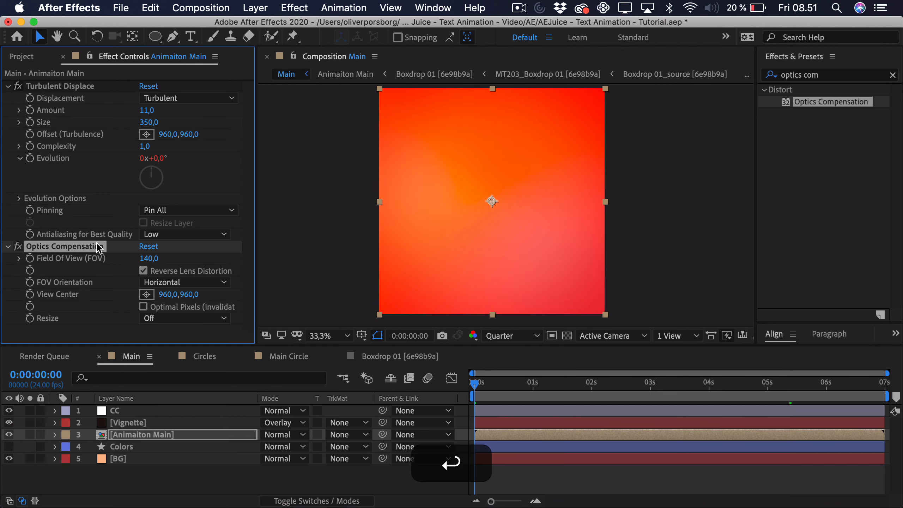
pyautogui.click(30, 258)
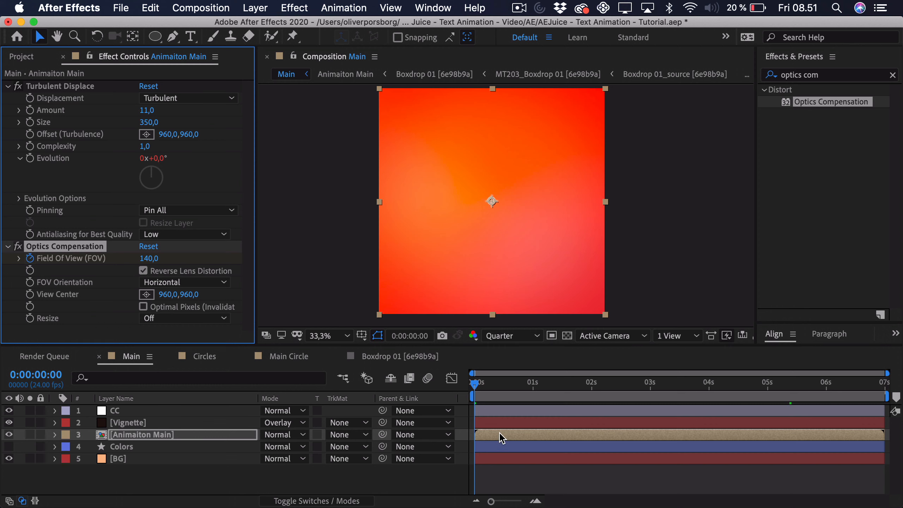
pyautogui.press('u')
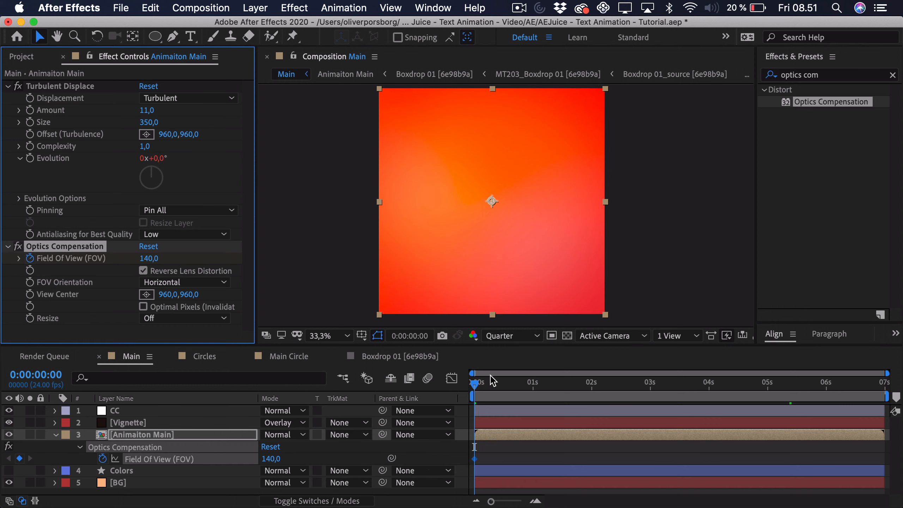
# Add a Field Of View keyframe of 0 at 0:00:01:15.
pyautogui.moveTo(488, 382); pyautogui.dragTo(570, 389)
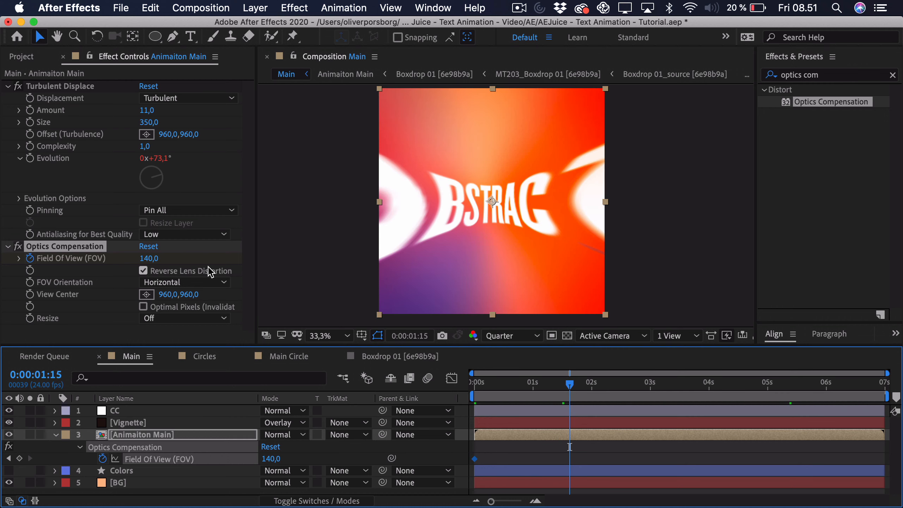
pyautogui.click(148, 258)
pyautogui.write('0')
pyautogui.press('Return')
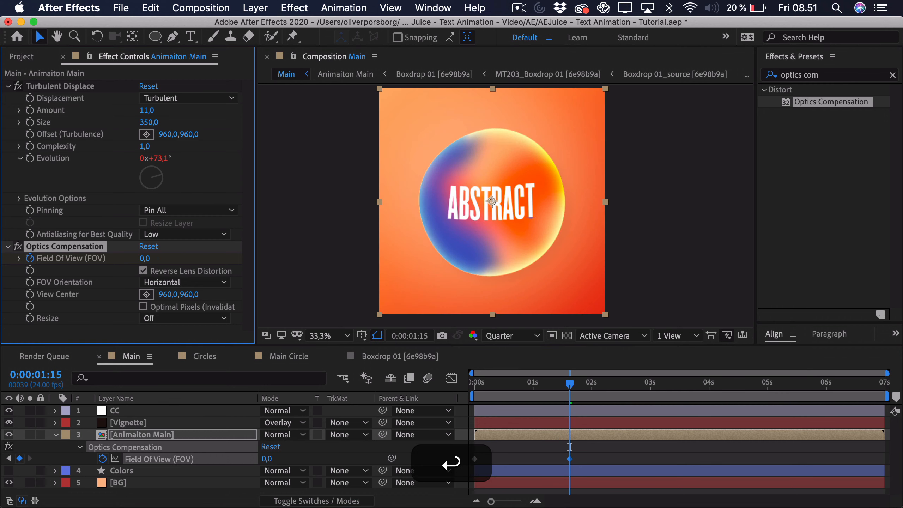
# Easy-ease both Field Of View keyframes and reshape their value graph to drop steeply at the start and settle gradually.
pyautogui.moveTo(598, 450); pyautogui.dragTo(454, 472)
pyautogui.press('F9')
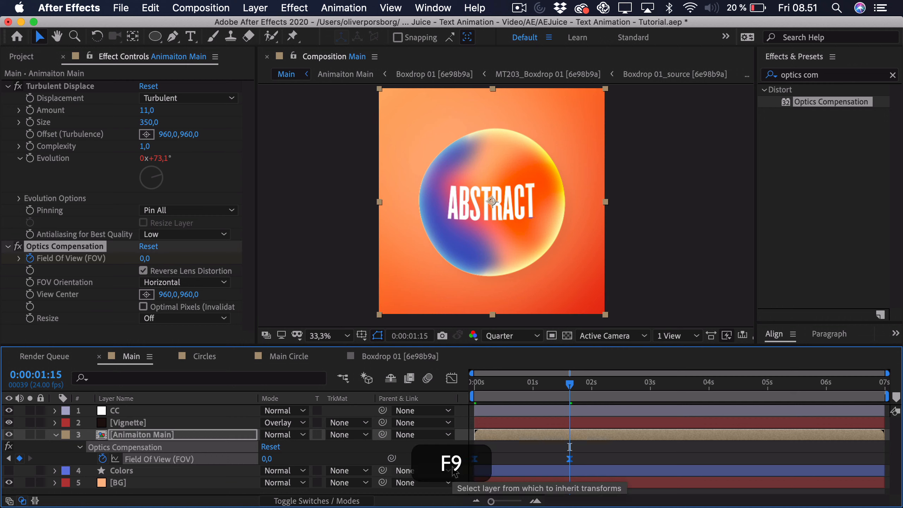
pyautogui.click(451, 378)
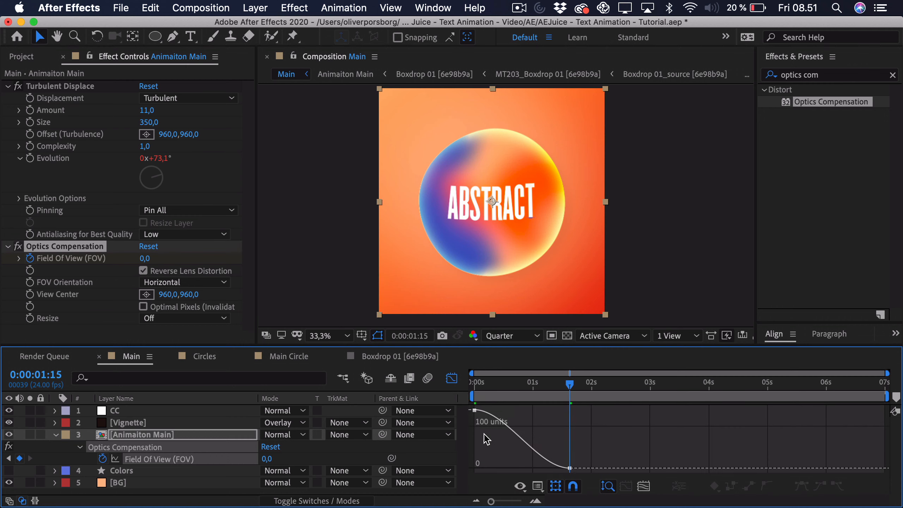
pyautogui.click(492, 412)
pyautogui.moveTo(507, 411); pyautogui.dragTo(482, 431)
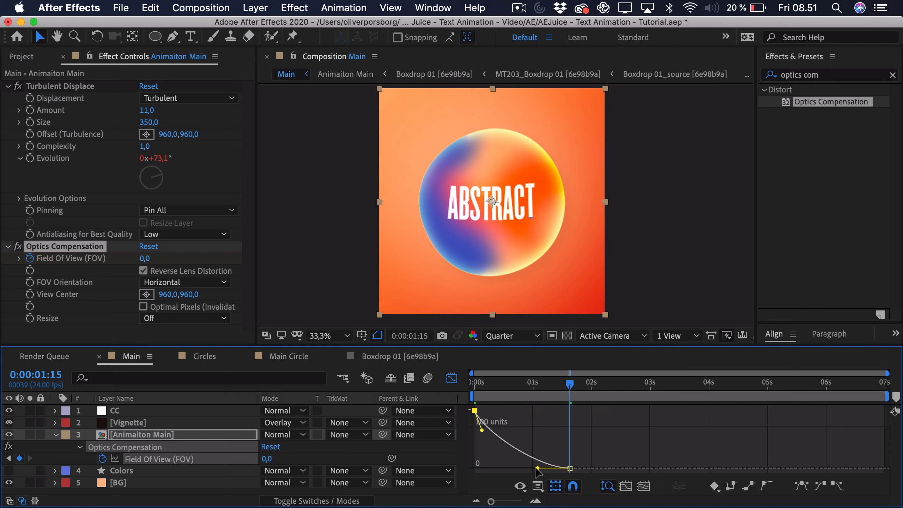
pyautogui.moveTo(538, 469); pyautogui.dragTo(510, 469)
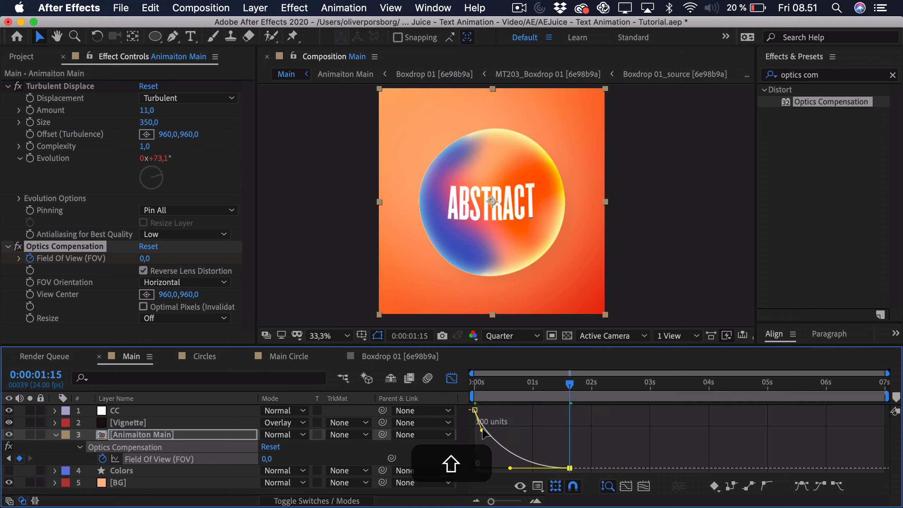
pyautogui.moveTo(483, 431); pyautogui.dragTo(480, 425)
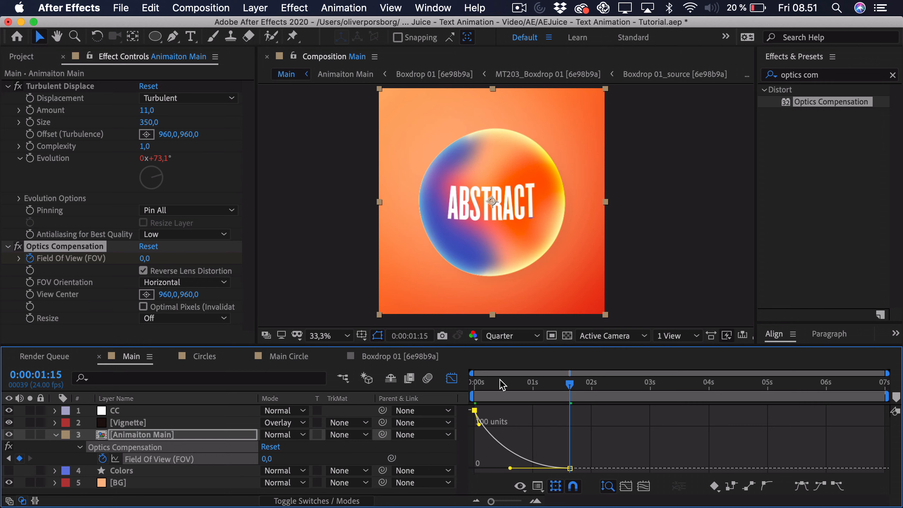
# Play the Main composition from the first frame to check the lens-distortion intro.
pyautogui.press('Home')
pyautogui.press('space')
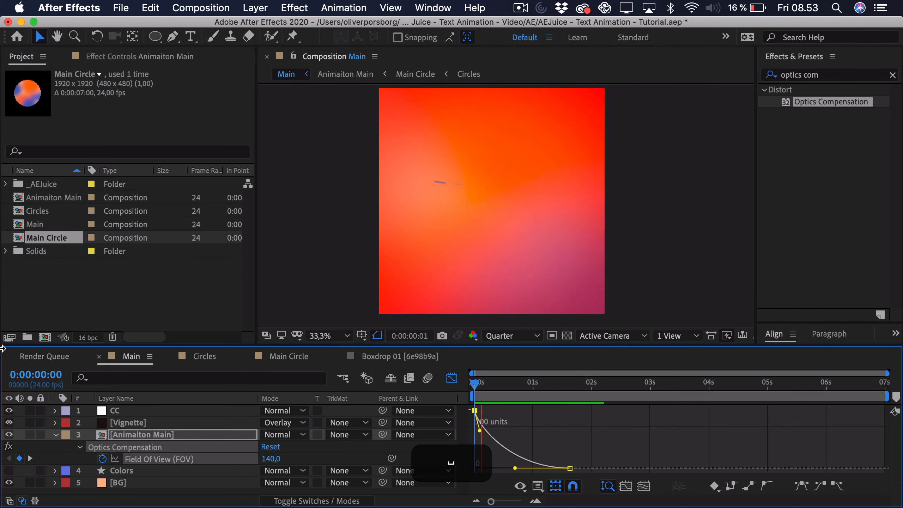
pyautogui.press('space')
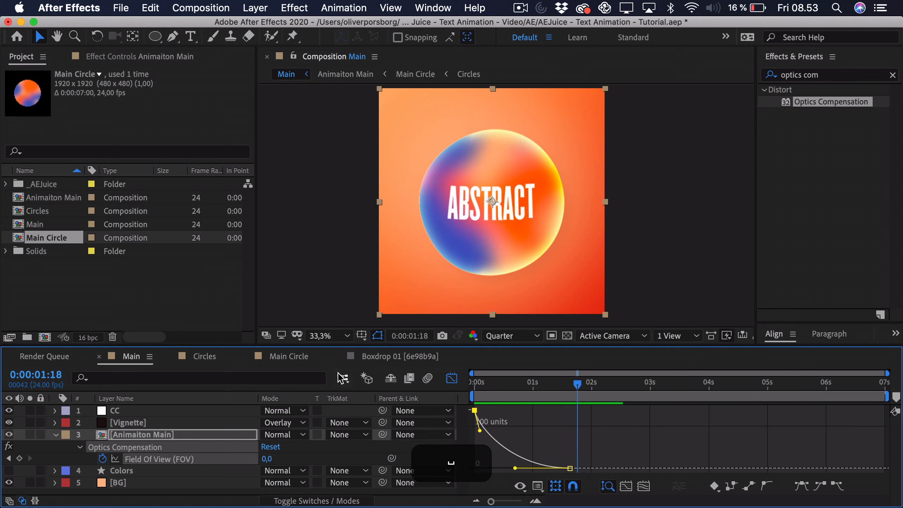
# Try lengthening the Field Of View animation by moving its end keyframe to about 0:00:02:15 and raising the first-frame value to 180.
pyautogui.moveTo(570, 468); pyautogui.dragTo(628, 468)
pyautogui.moveTo(484, 377); pyautogui.dragTo(475, 379)
pyautogui.click(267, 459)
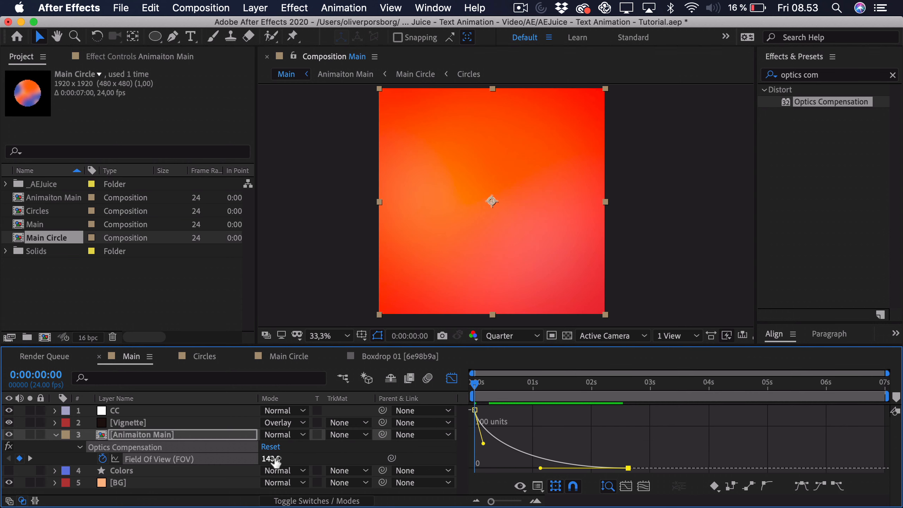
pyautogui.write('180')
pyautogui.press('Return')
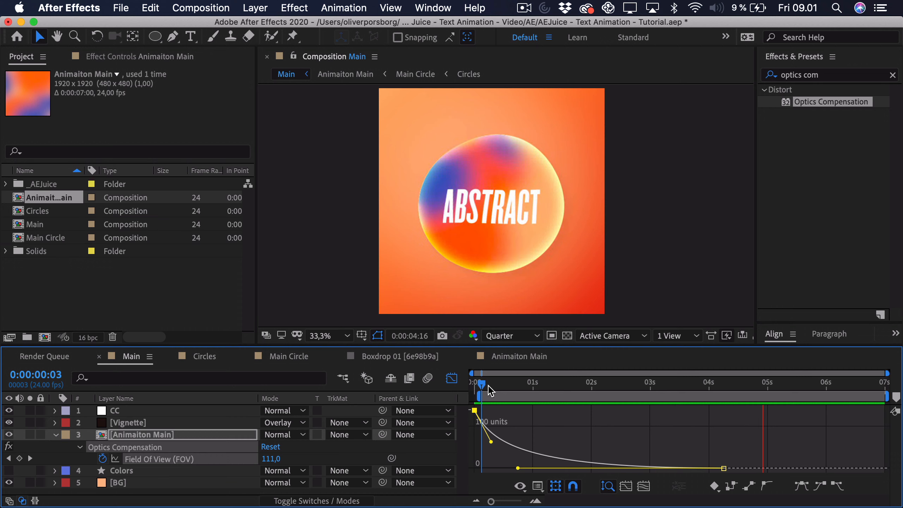
# Close the graph editor and keyframe the Animaiton Main layer's Scale at 100% on the first frame.
pyautogui.press('space')
pyautogui.hotkey('shift', 'F3')
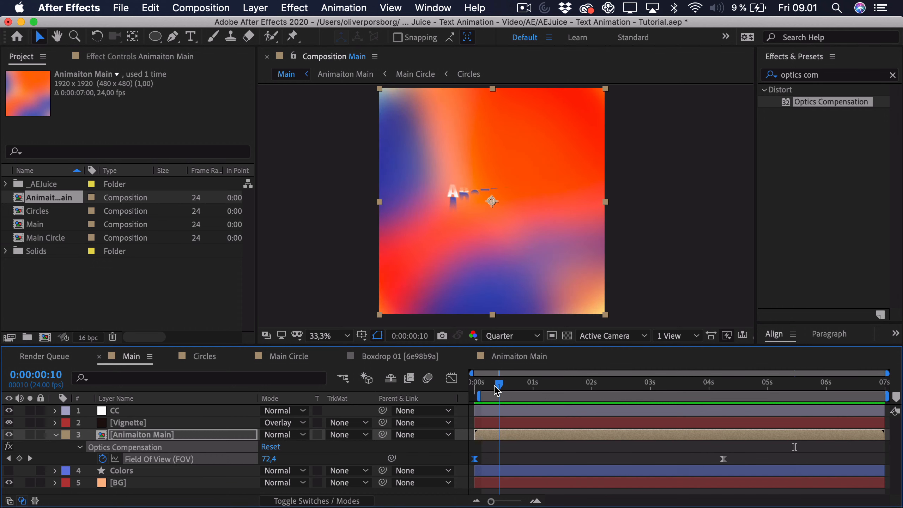
pyautogui.moveTo(483, 394); pyautogui.dragTo(475, 393)
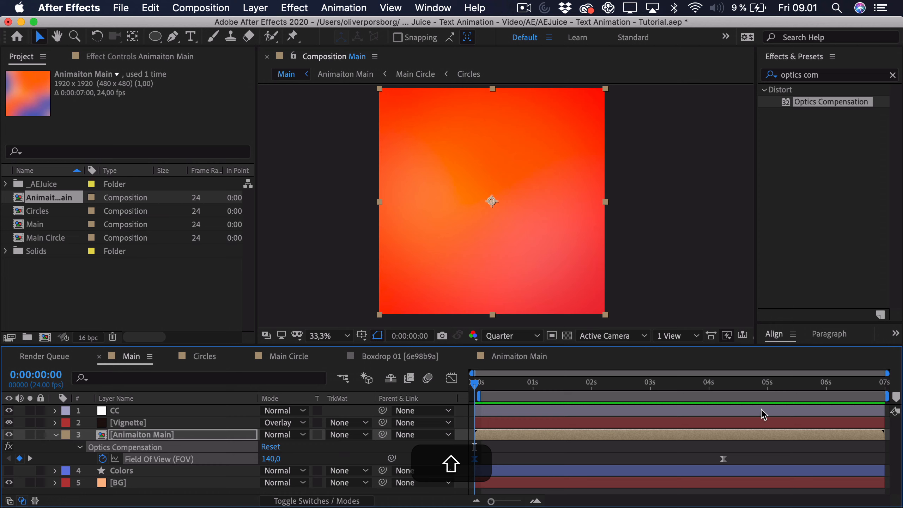
pyautogui.click(144, 435)
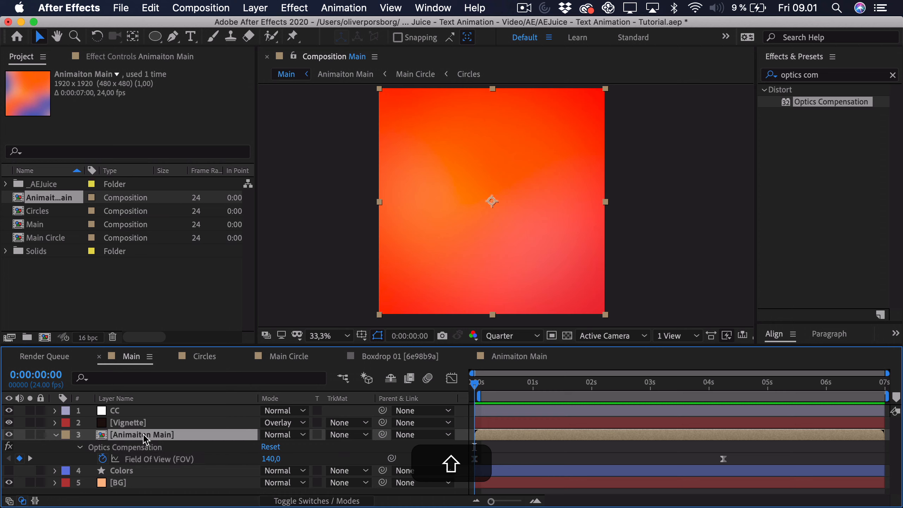
pyautogui.hotkey('shift', 's')
pyautogui.click(90, 471)
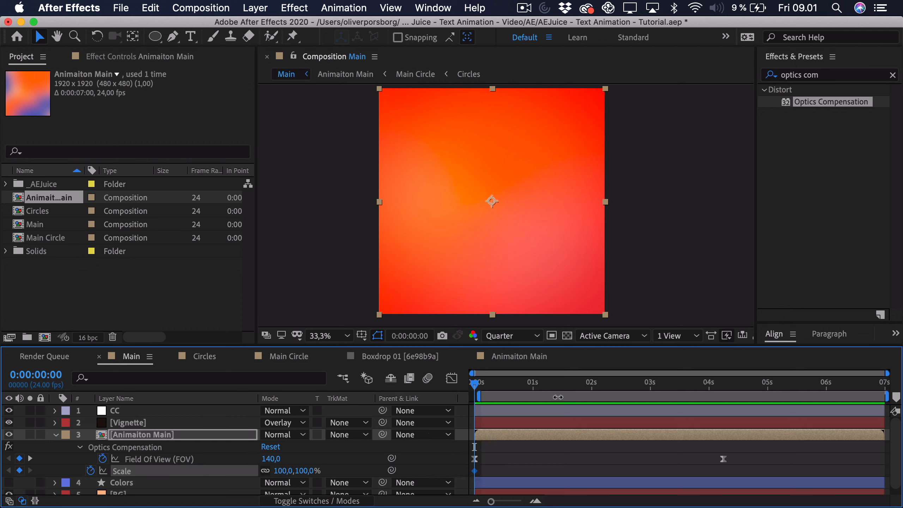
# Add a Scale keyframe of 80% at 0:00:06:23 and return the playhead to the start of the composition.
pyautogui.moveTo(569, 382); pyautogui.dragTo(901, 415)
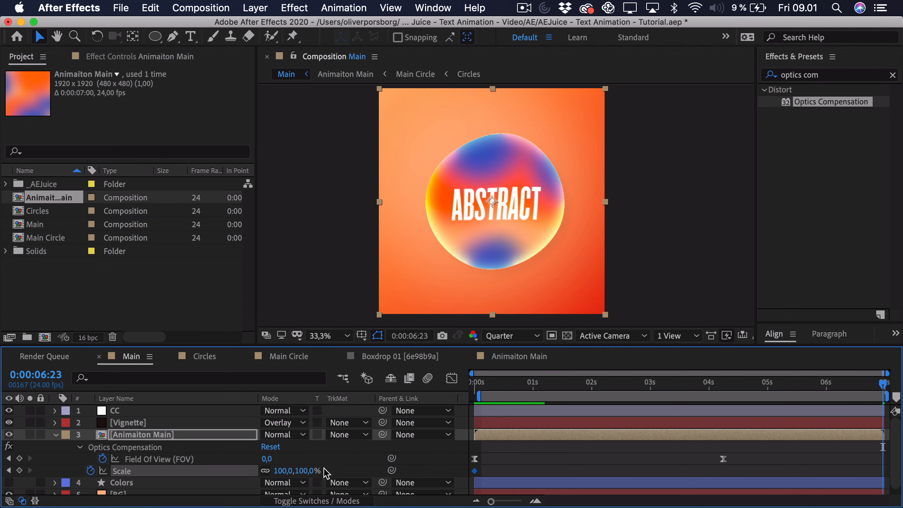
pyautogui.click(281, 470)
pyautogui.write('80')
pyautogui.press('Return')
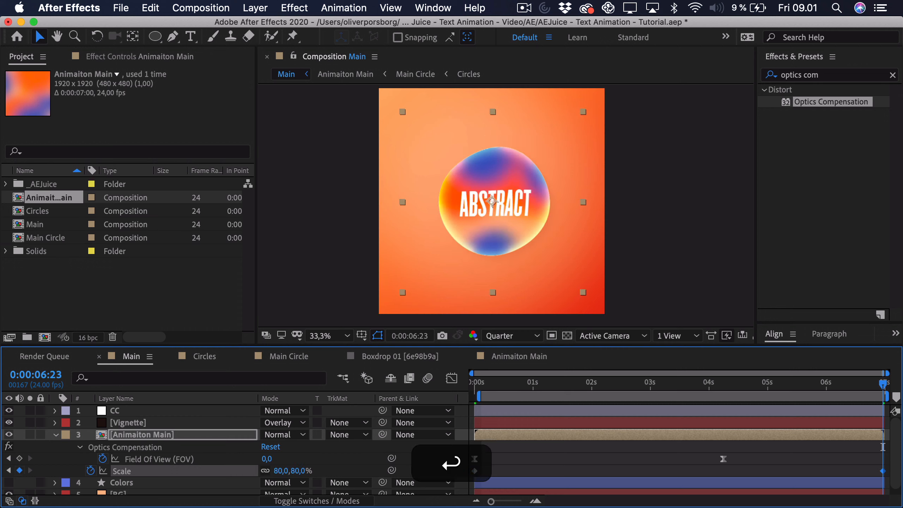
pyautogui.keyDown('shift'); pyautogui.click(483, 394); pyautogui.keyUp('shift')
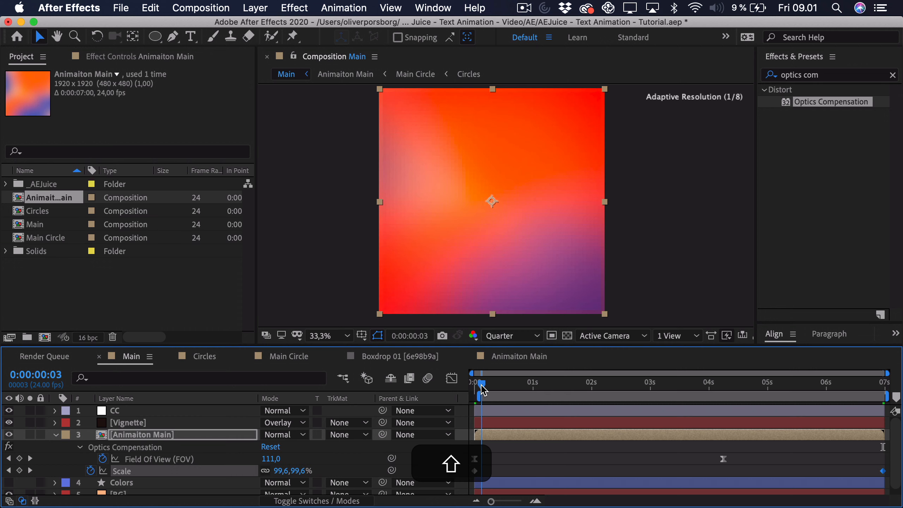